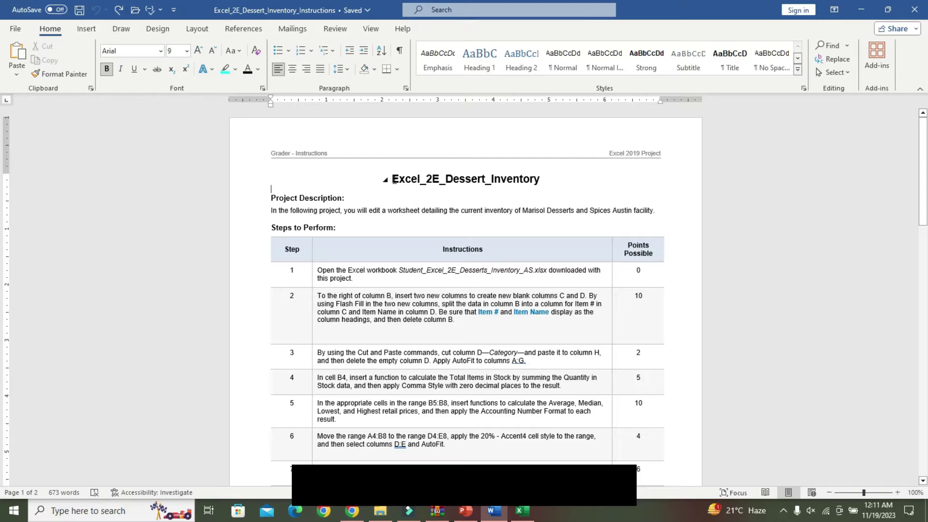
# Step: Select the Excel_2E_Dessert_Inventory heading in the Word instructions document
pyautogui.moveTo(392, 179); pyautogui.dragTo(546, 179)
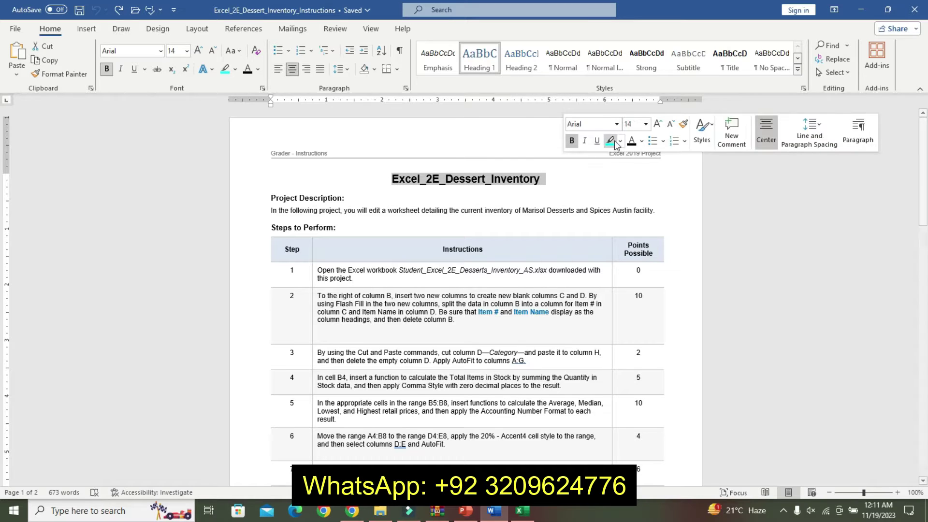
pyautogui.click(621, 141)
pyautogui.click(632, 175)
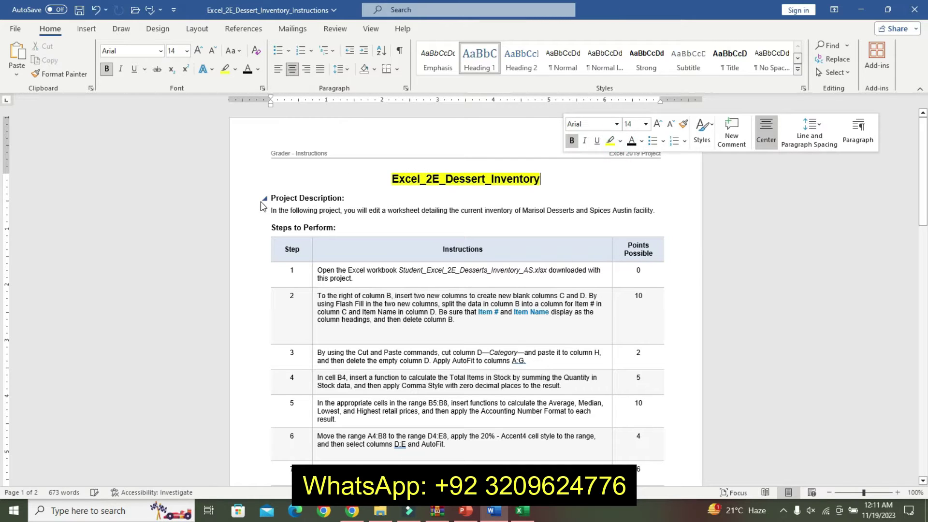
pyautogui.moveTo(261, 206); pyautogui.dragTo(360, 220)
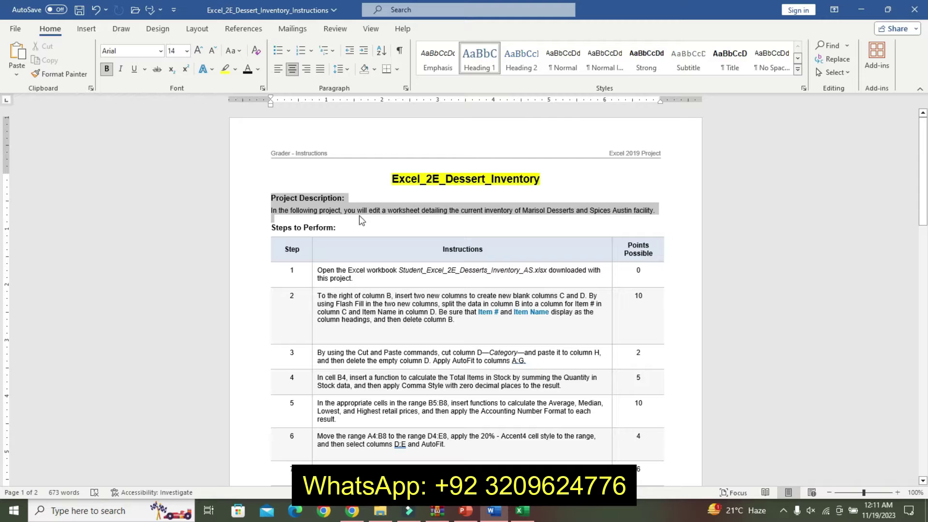
pyautogui.click(440, 178)
pyautogui.click(438, 232)
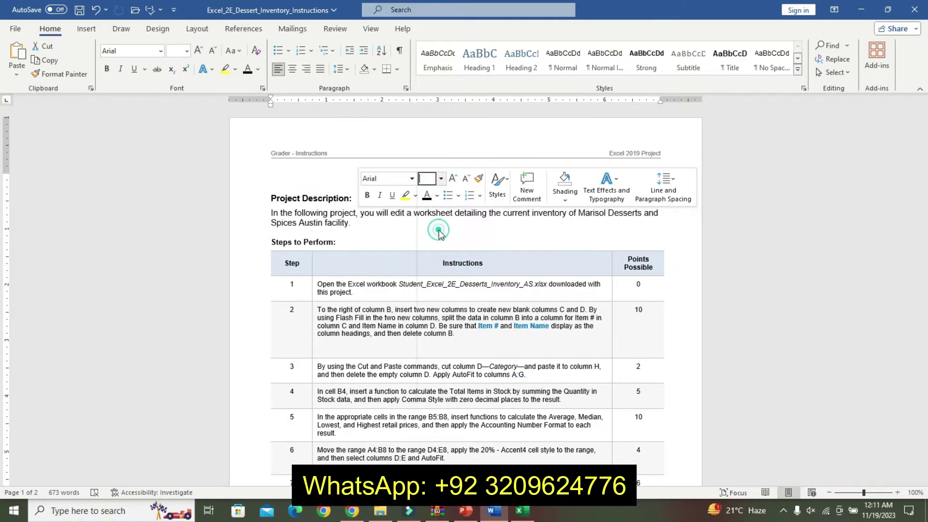
pyautogui.click(367, 196)
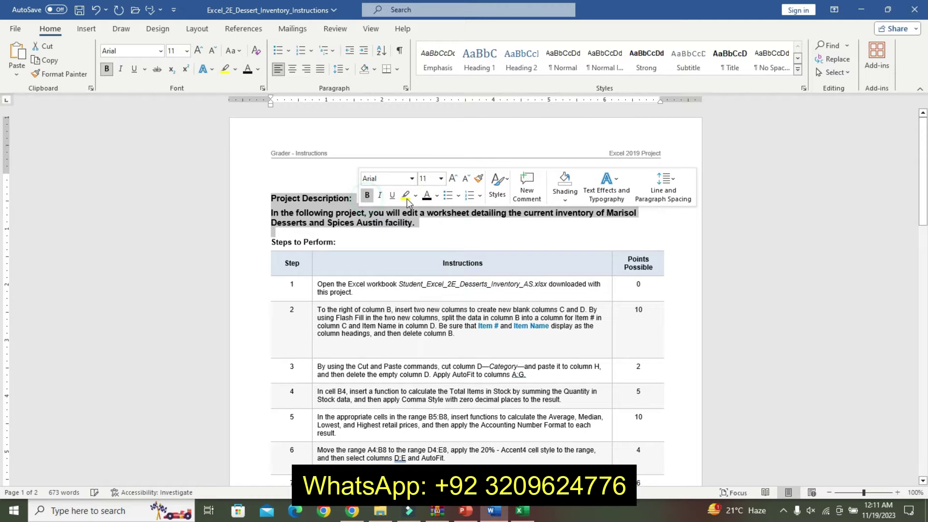
pyautogui.click(416, 196)
pyautogui.click(445, 210)
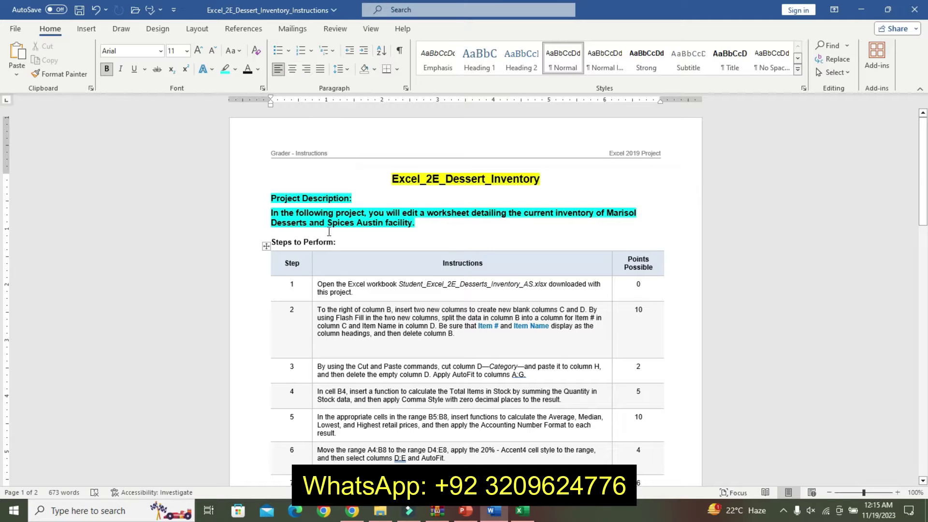
pyautogui.moveTo(295, 214); pyautogui.dragTo(467, 233)
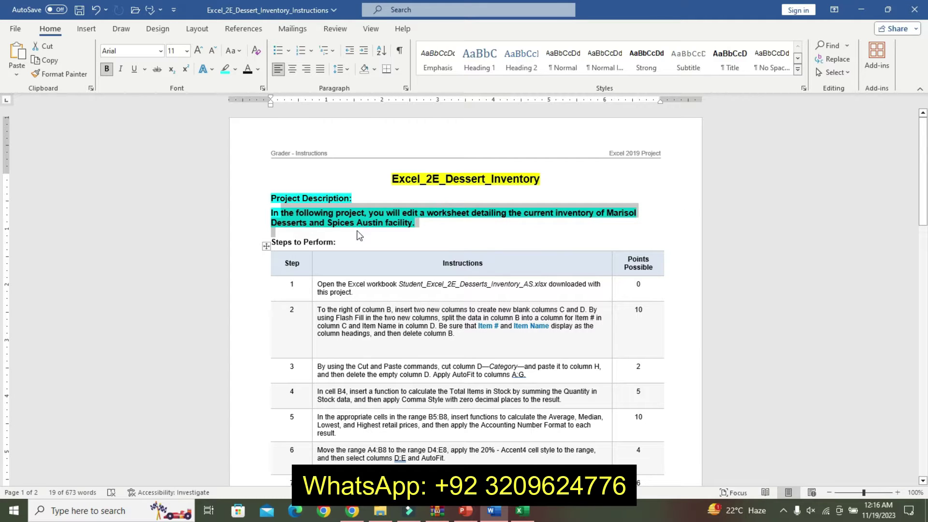
pyautogui.click(266, 242)
pyautogui.moveTo(266, 215); pyautogui.dragTo(425, 227)
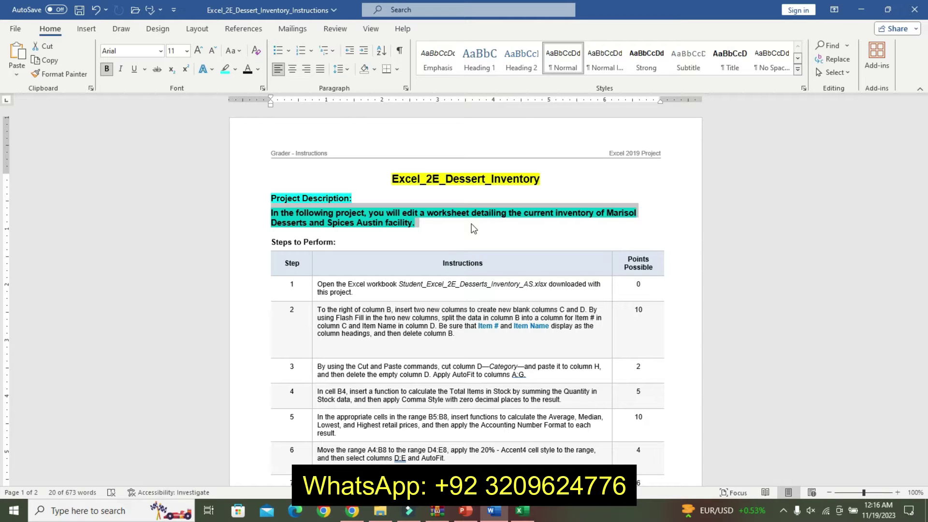
pyautogui.moveTo(312, 198)
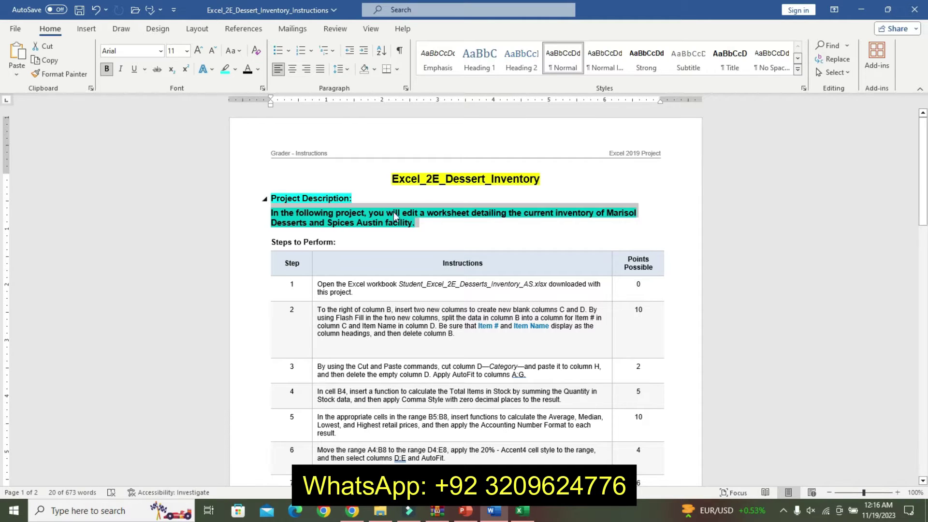
pyautogui.click(417, 222)
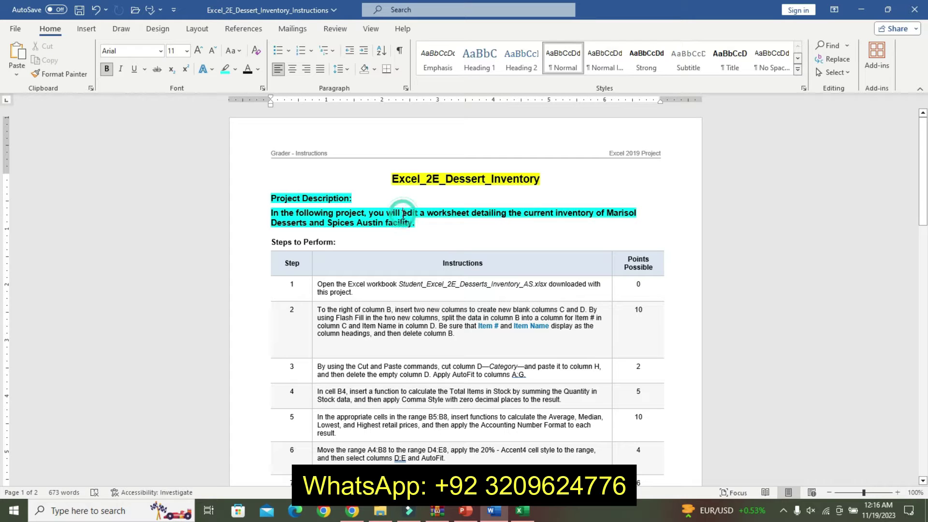
pyautogui.moveTo(315, 212); pyautogui.dragTo(471, 234)
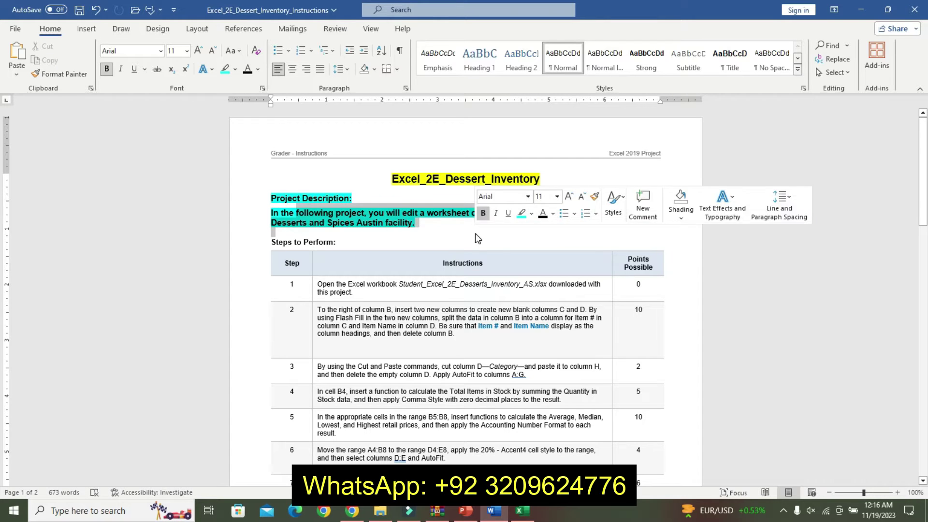
pyautogui.click(525, 512)
pyautogui.click(297, 300)
pyautogui.click(342, 323)
pyautogui.click(493, 511)
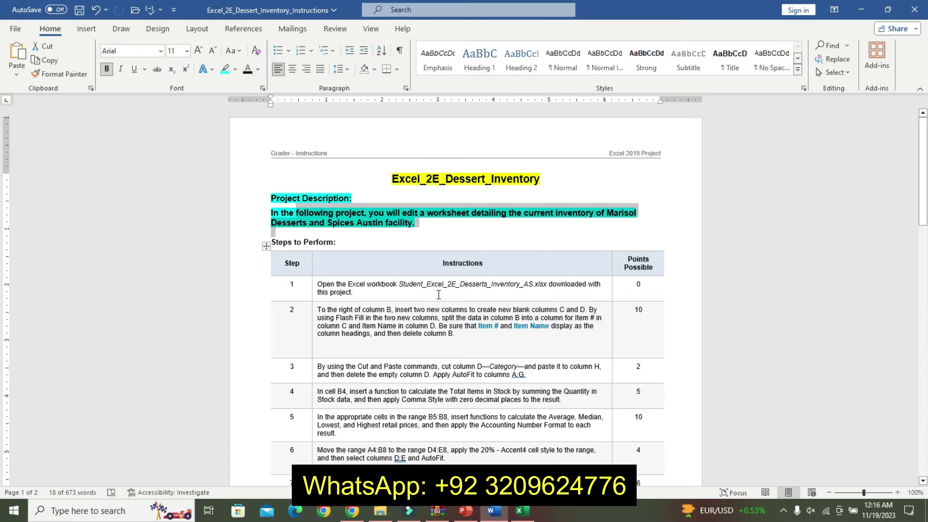
pyautogui.hotkey('ctrl', 'z')
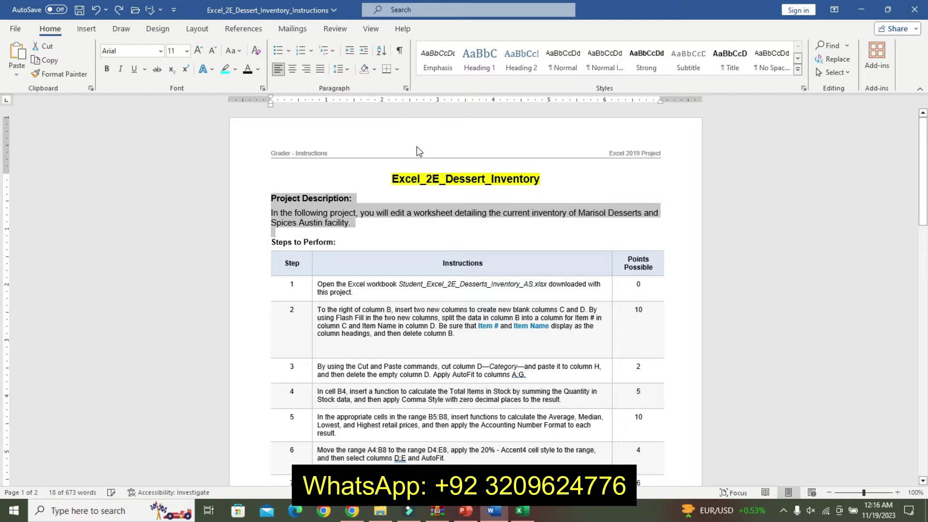
pyautogui.hotkey('ctrl', 'z')
pyautogui.hotkey('ctrl', 'z')
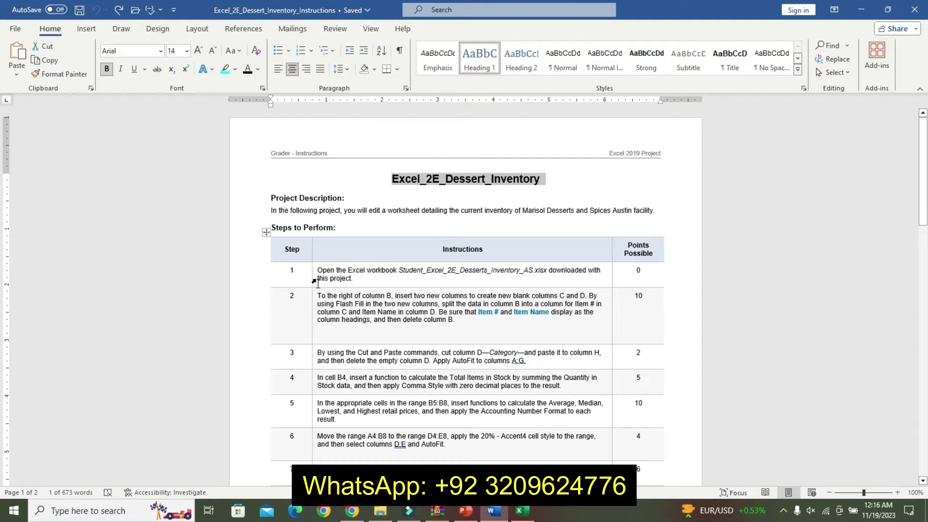
# Step: Highlight the step 1 instruction in turquoise
pyautogui.click(313, 276)
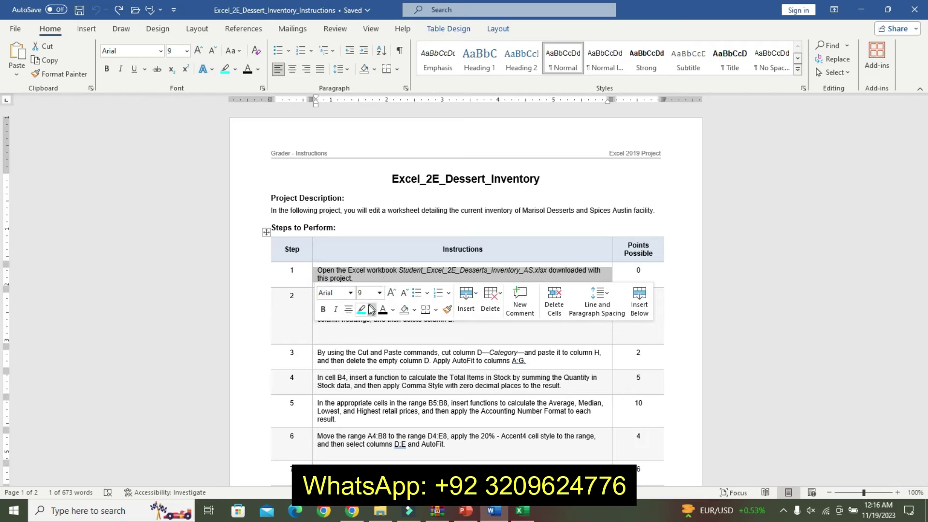
pyautogui.click(362, 309)
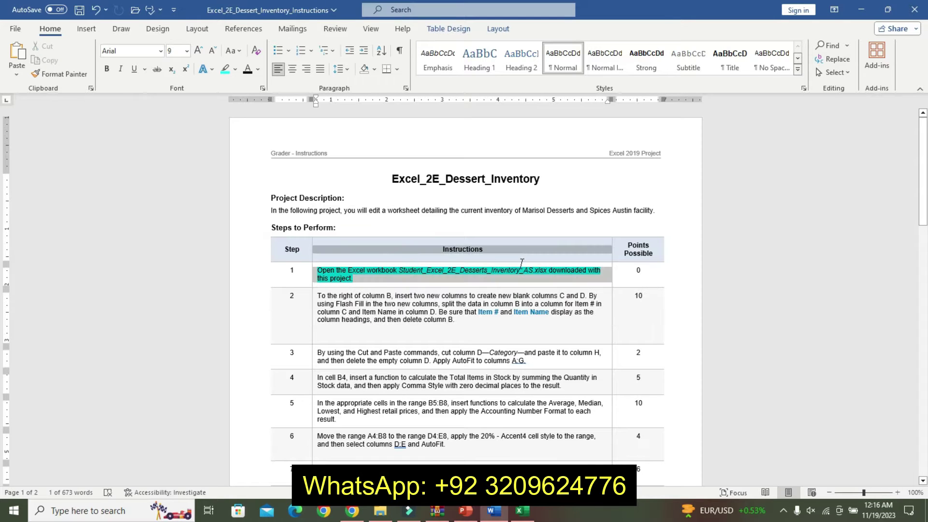
pyautogui.click(408, 286)
# Step: Make the step 1 workbook file name 12 pt, bold and highlighted yellow
pyautogui.moveTo(399, 270); pyautogui.dragTo(548, 271)
pyautogui.click(618, 288)
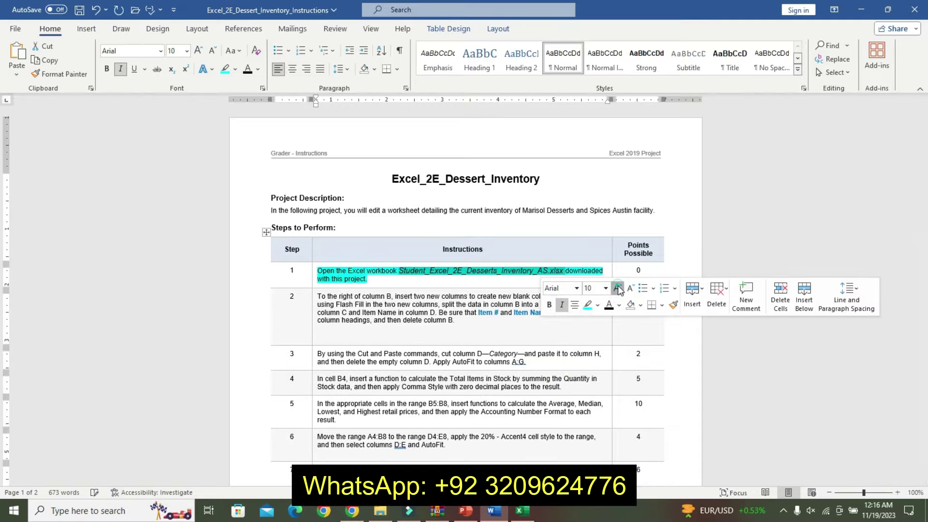
pyautogui.click(618, 288)
pyautogui.click(618, 288)
pyautogui.click(548, 306)
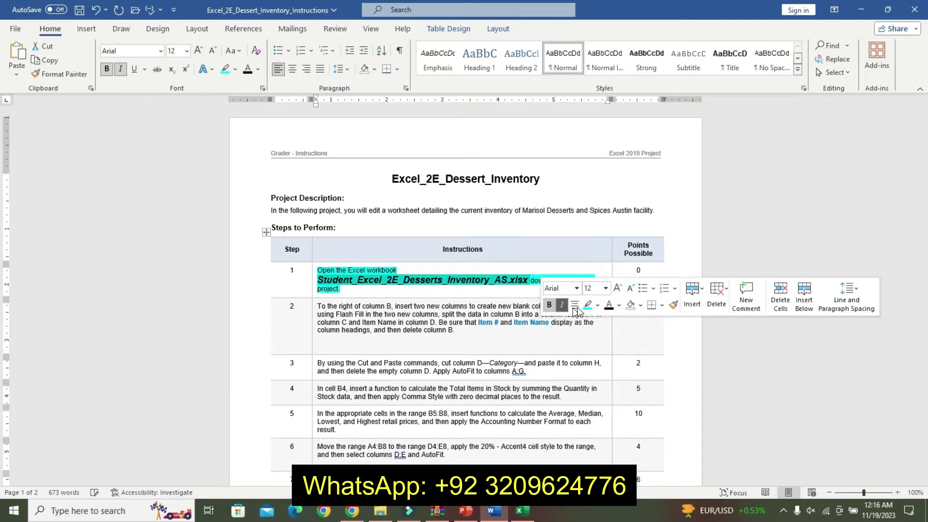
pyautogui.click(600, 306)
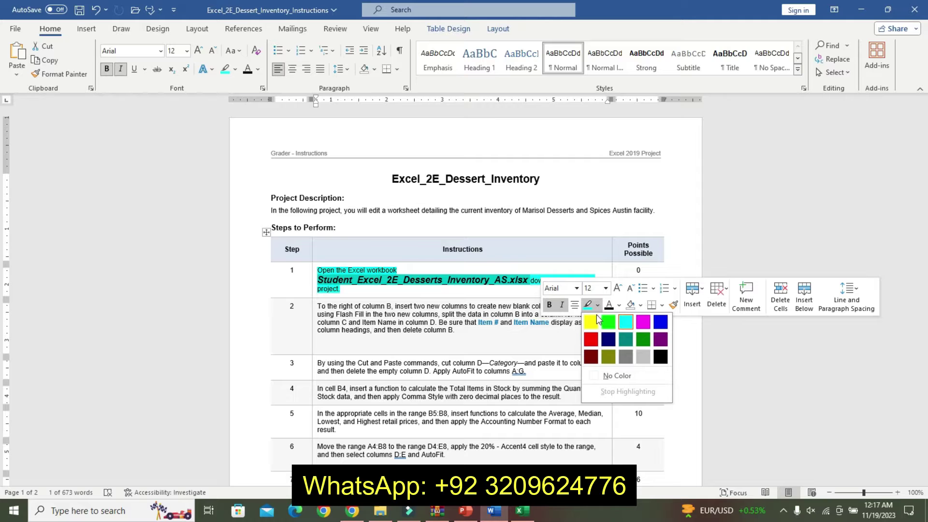
pyautogui.click(597, 317)
pyautogui.click(394, 270)
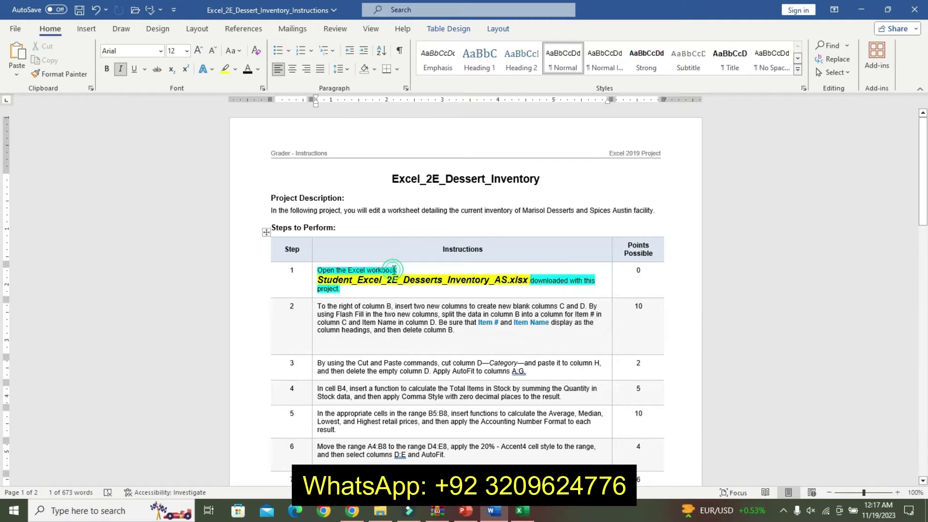
# Step: Reselect the file name and step 1 text, then bring up the Excel inventory workbook
pyautogui.moveTo(317, 280)
pyautogui.mouseDown()
pyautogui.moveTo(538, 278)
pyautogui.moveTo(530, 280)
pyautogui.mouseUp()
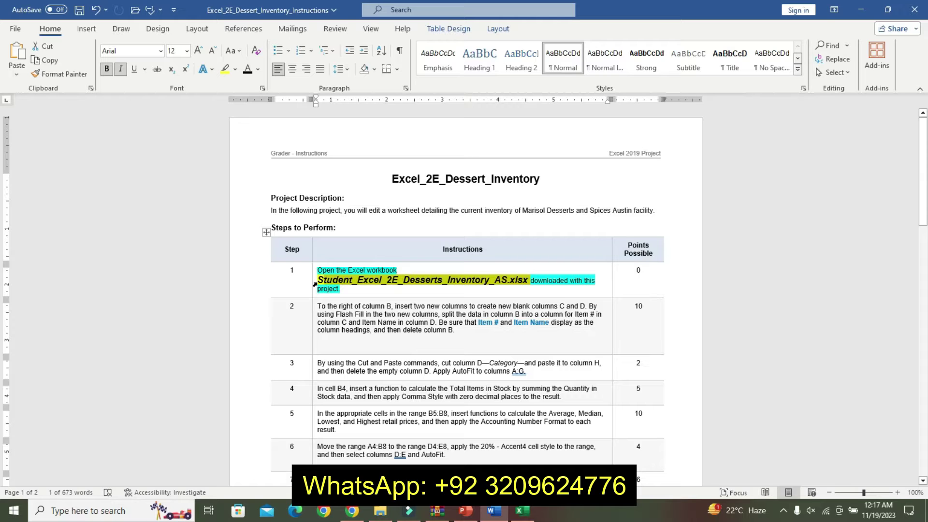
pyautogui.moveTo(314, 286); pyautogui.dragTo(516, 269)
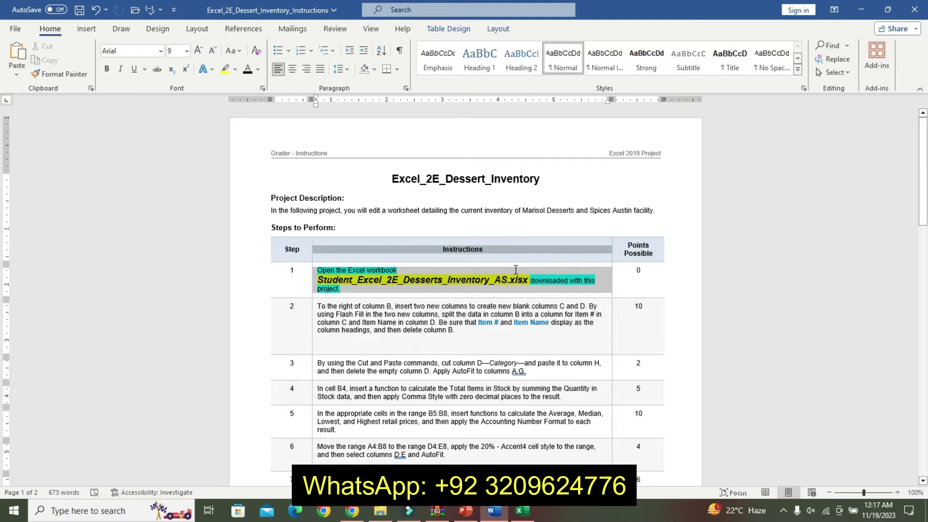
pyautogui.click(522, 511)
pyautogui.click(258, 309)
pyautogui.click(290, 243)
# Step: Check cells E19 (40 oz.), C17 (Pastries), Retail Price and E17, then return to Word
pyautogui.click(360, 346)
pyautogui.click(286, 325)
pyautogui.click(315, 276)
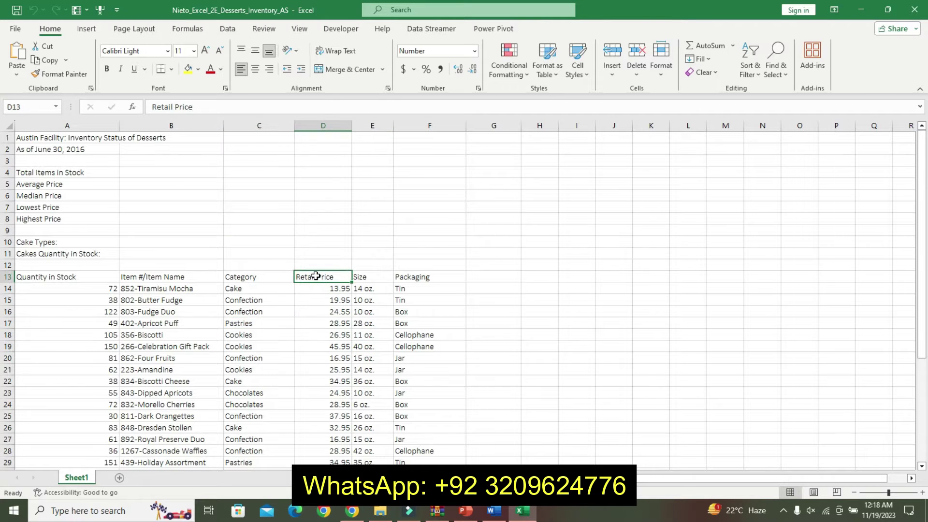
pyautogui.click(358, 324)
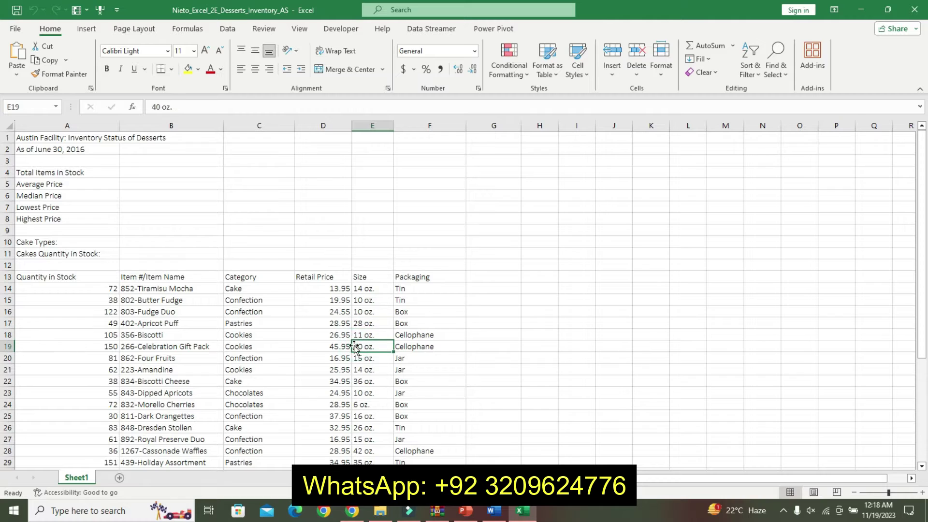
pyautogui.hotkey('alt', 'Tab')
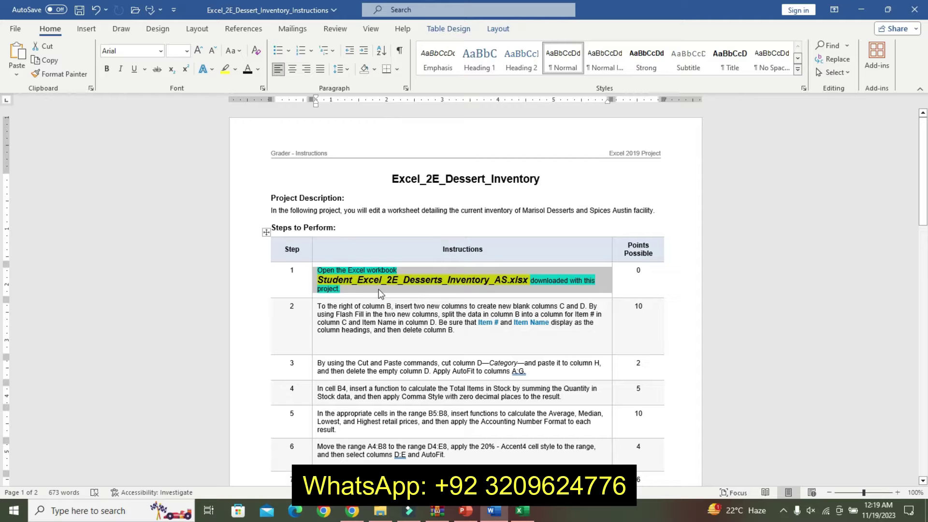
# Step: Undo the step 1 formatting and make step 2 bold, 12 pt, highlighted turquoise
pyautogui.hotkey('ctrl', 'z')
pyautogui.hotkey('ctrl', 'z')
pyautogui.hotkey('ctrl', 'z')
pyautogui.hotkey('ctrl', 'z')
pyautogui.hotkey('ctrl', 'z')
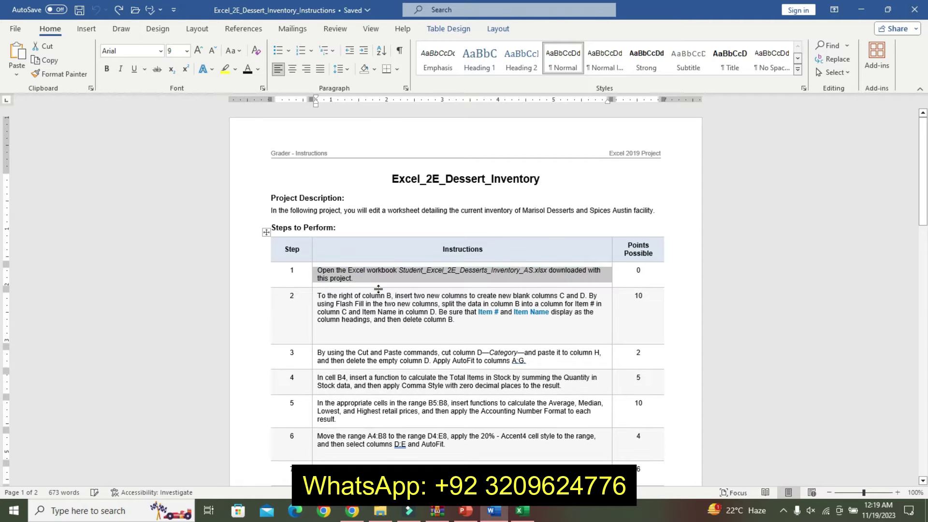
pyautogui.click(312, 299)
pyautogui.click(390, 263)
pyautogui.click(390, 263)
pyautogui.click(389, 263)
pyautogui.click(322, 280)
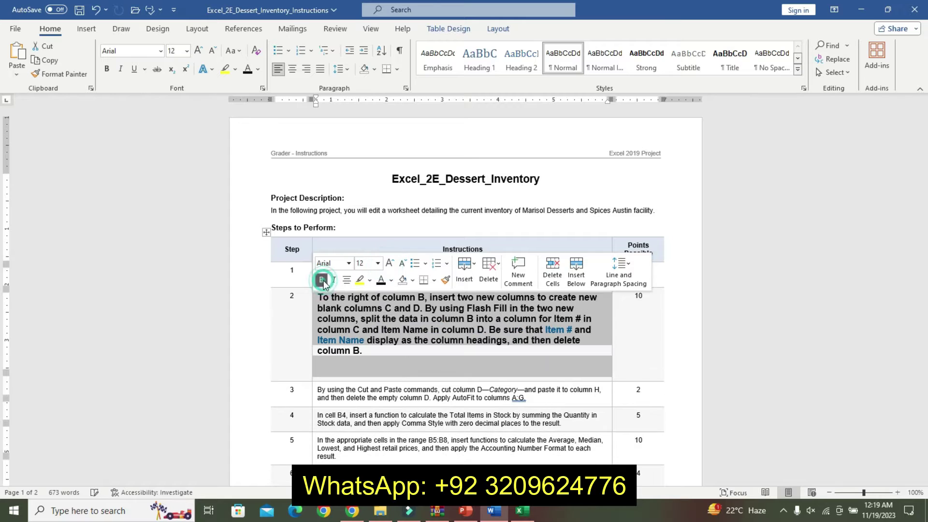
pyautogui.click(370, 282)
pyautogui.click(399, 295)
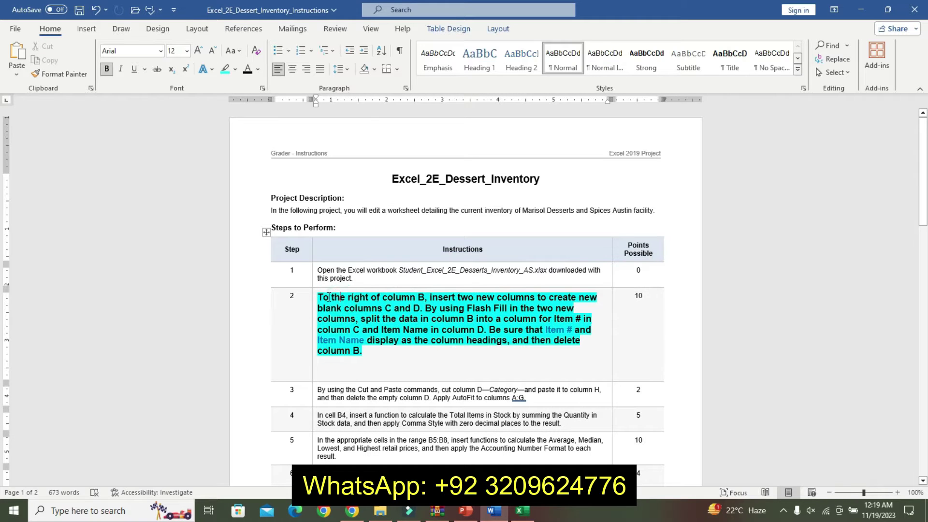
# Step: Select the step 2 paragraph to read it, then return to the workbook
pyautogui.moveTo(329, 296); pyautogui.dragTo(417, 375)
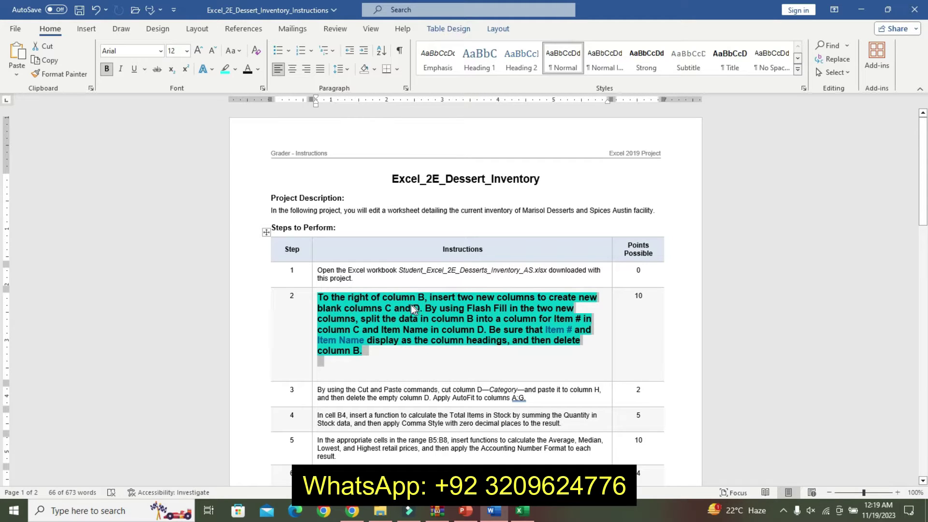
pyautogui.click(398, 306)
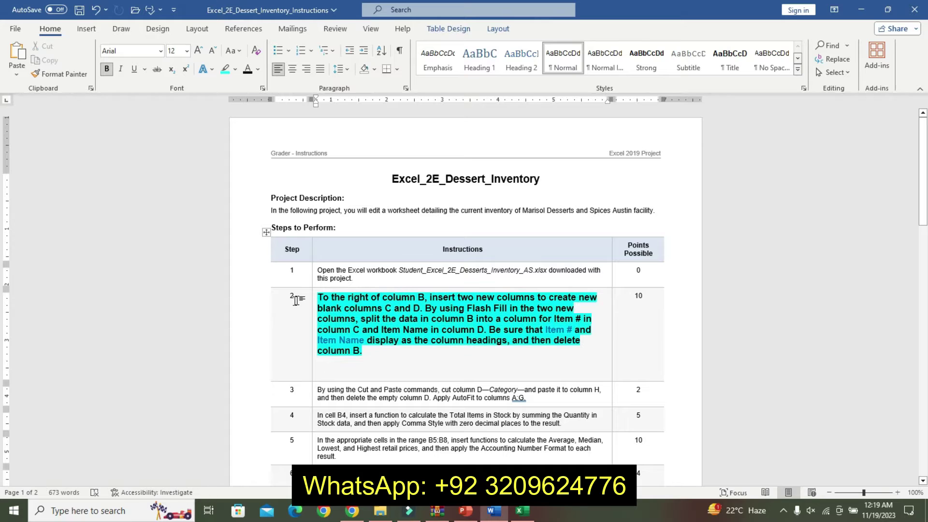
pyautogui.tripleClick(318, 298)
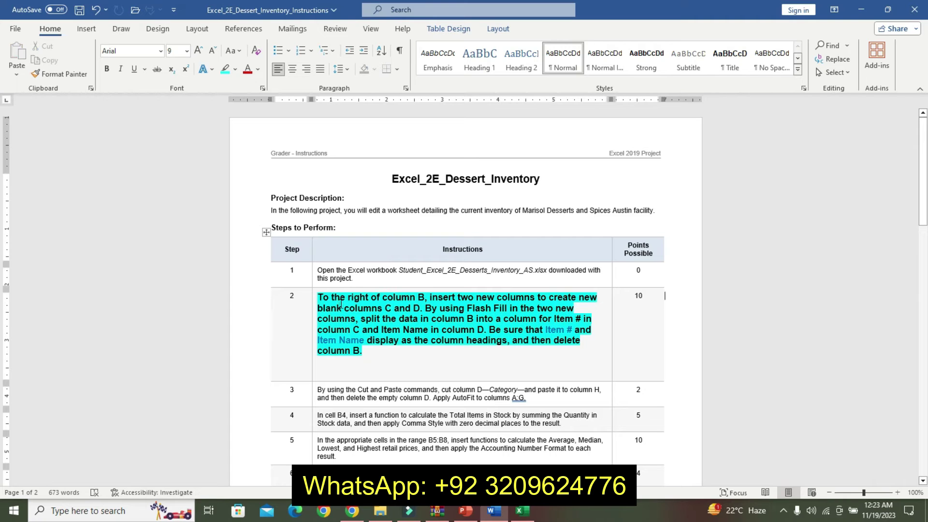
pyautogui.tripleClick(342, 303)
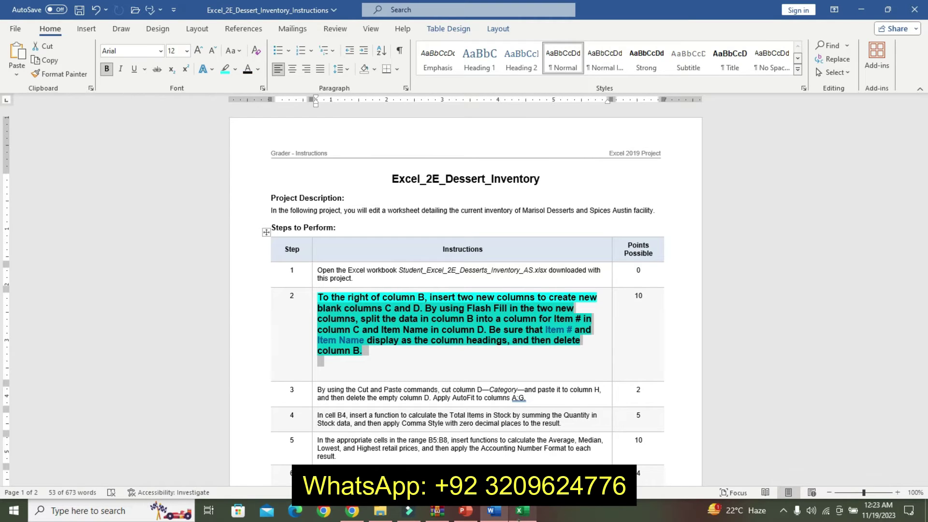
pyautogui.hotkey('alt', 'Tab')
# Step: Insert blank columns at C and D, shifting Category into column E
pyautogui.click(253, 125)
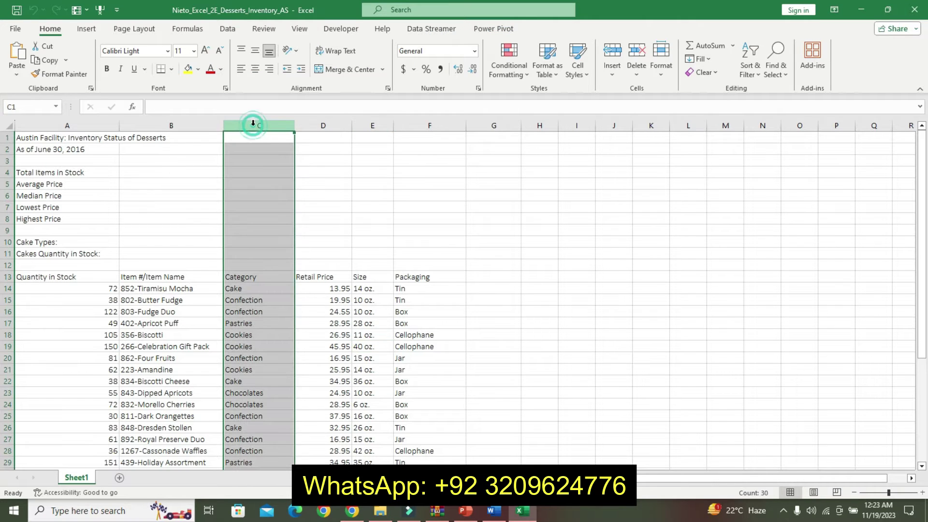
pyautogui.rightClick(253, 125)
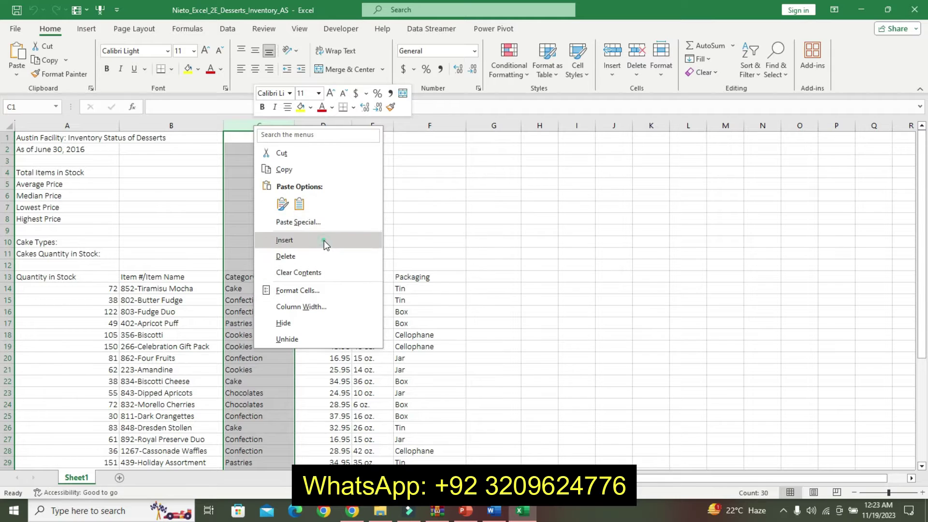
pyautogui.click(285, 240)
pyautogui.click(352, 126)
pyautogui.rightClick(350, 126)
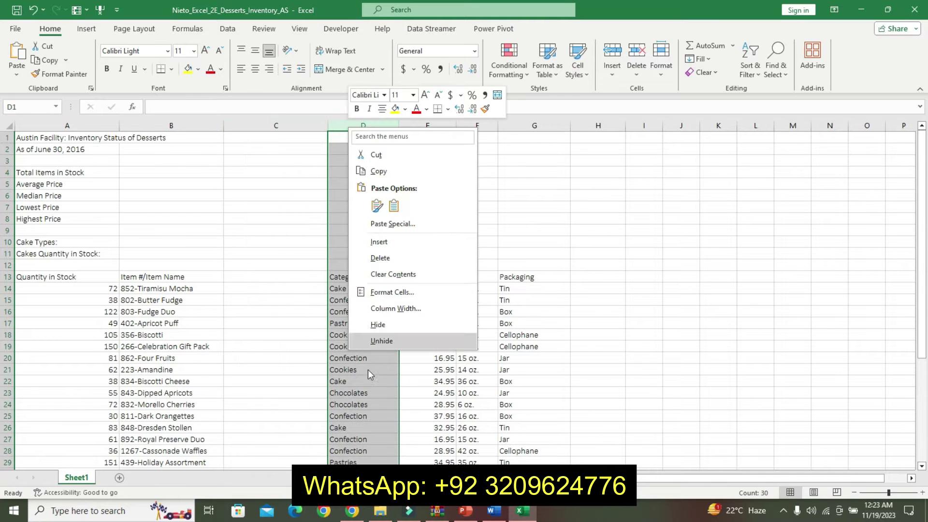
pyautogui.click(381, 243)
pyautogui.click(269, 323)
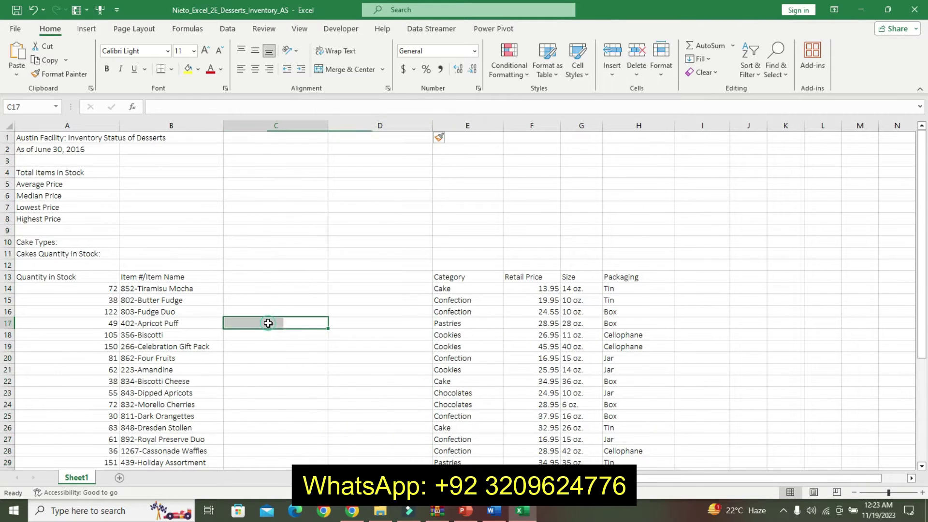
# Step: Check step 2's Item heading wording in Word, then go to cell C14
pyautogui.click(273, 277)
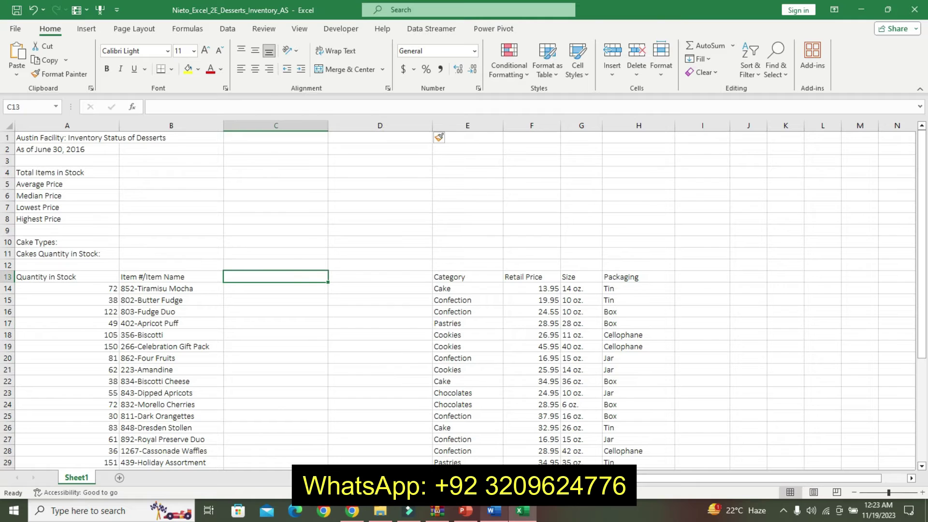
pyautogui.click(493, 511)
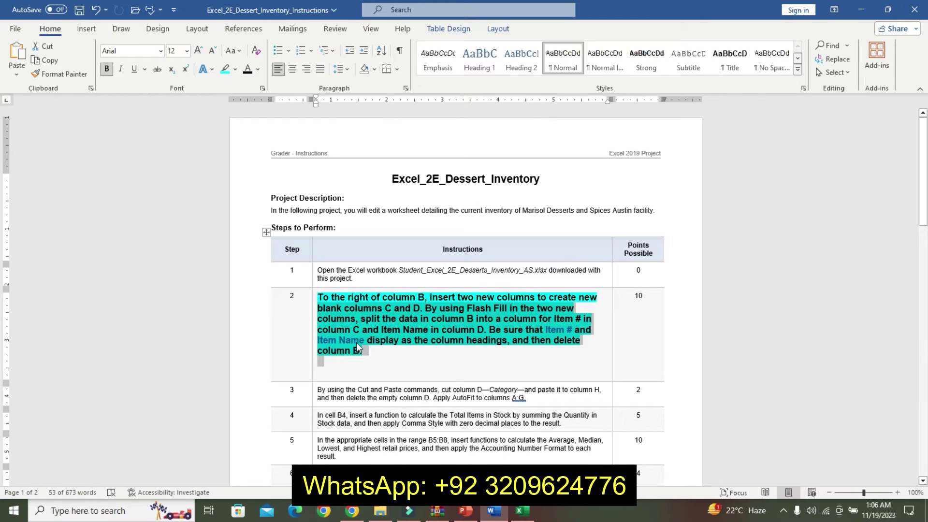
pyautogui.click(359, 340)
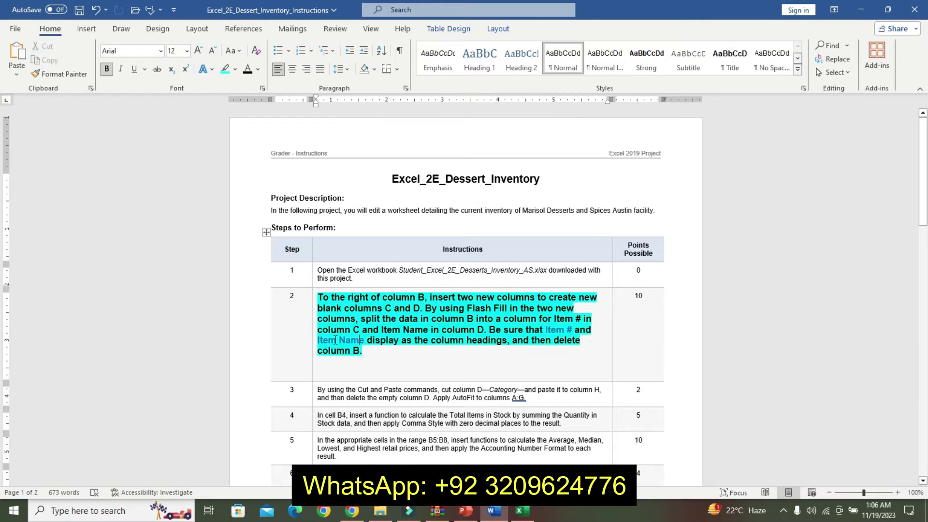
pyautogui.moveTo(549, 330); pyautogui.dragTo(562, 330)
pyautogui.click(366, 329)
pyautogui.click(522, 511)
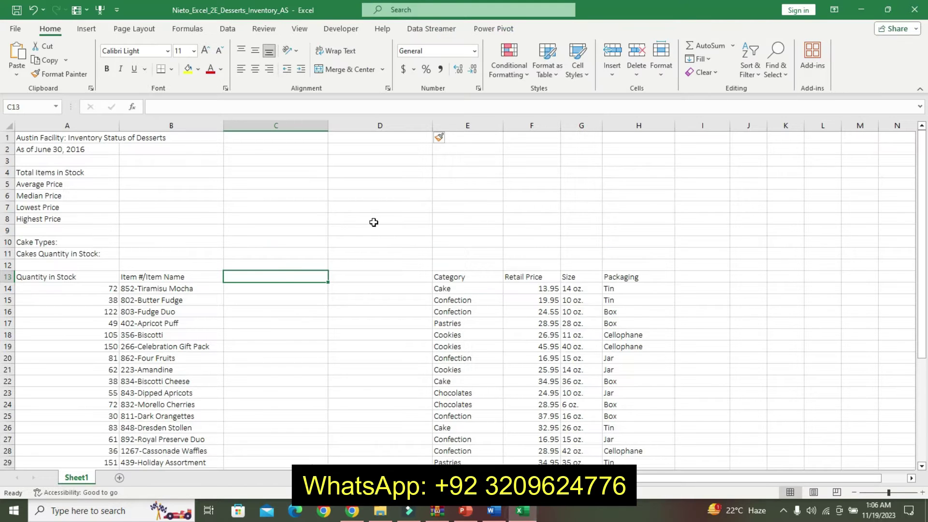
pyautogui.click(261, 286)
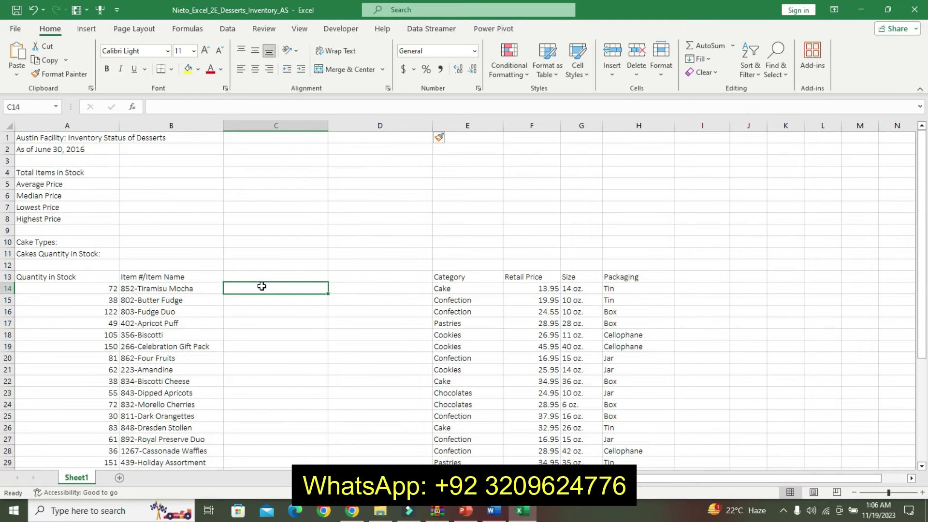
# Step: Enter item number 852 in cell C14
pyautogui.write('98')
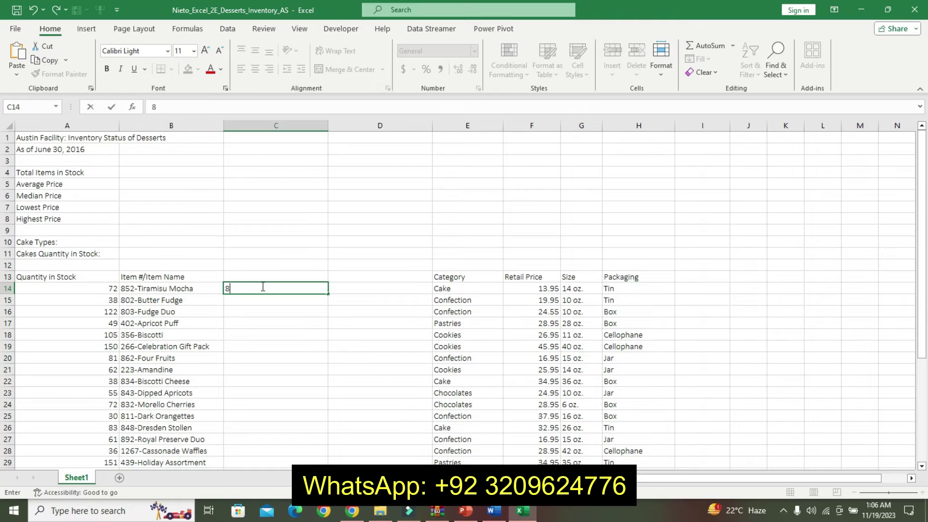
pyautogui.press('Return')
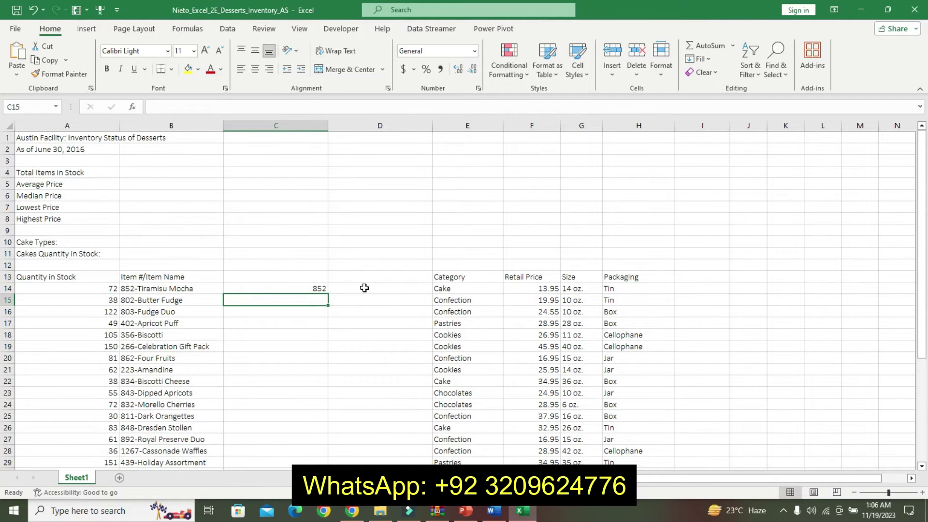
pyautogui.click(364, 288)
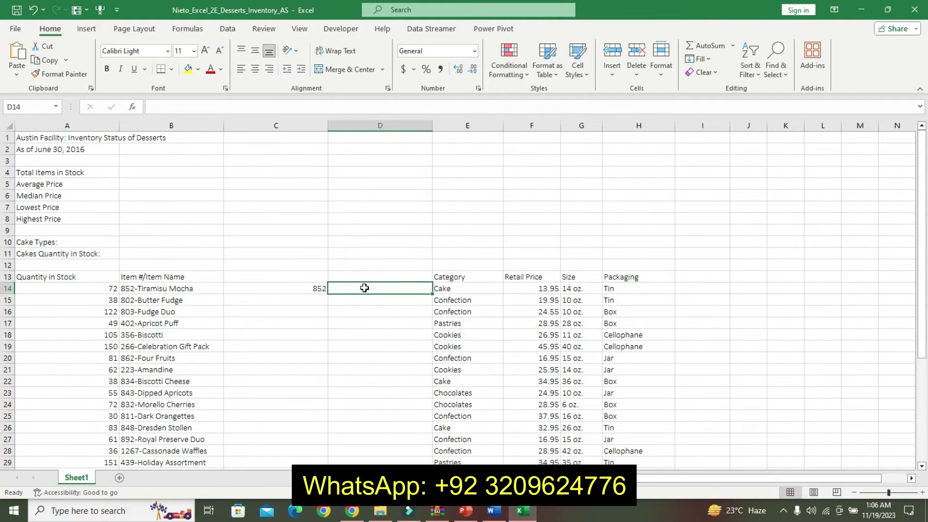
# Step: Copy 'Tiramisu Mocha' from B14 into D14 and select the example pair C14:D14
pyautogui.click(158, 289)
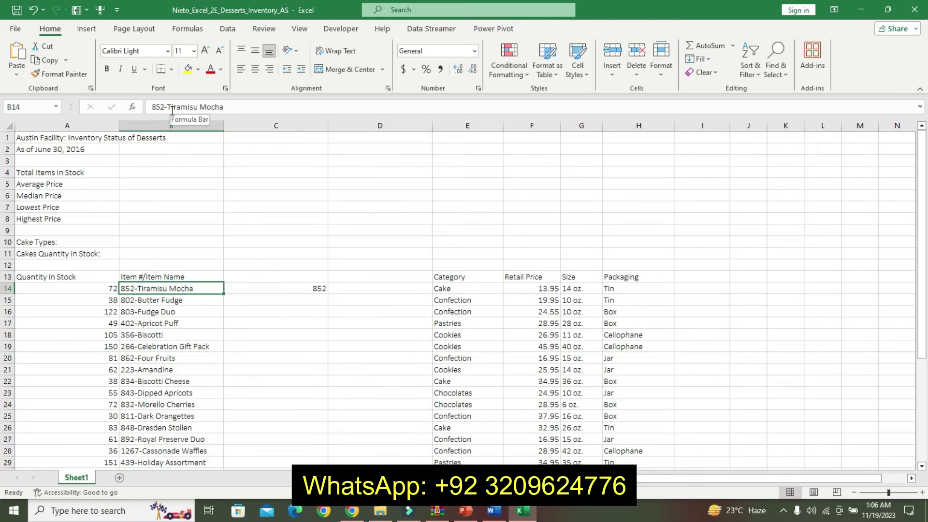
pyautogui.moveTo(169, 107); pyautogui.dragTo(241, 110)
pyautogui.hotkey('ctrl', 'c')
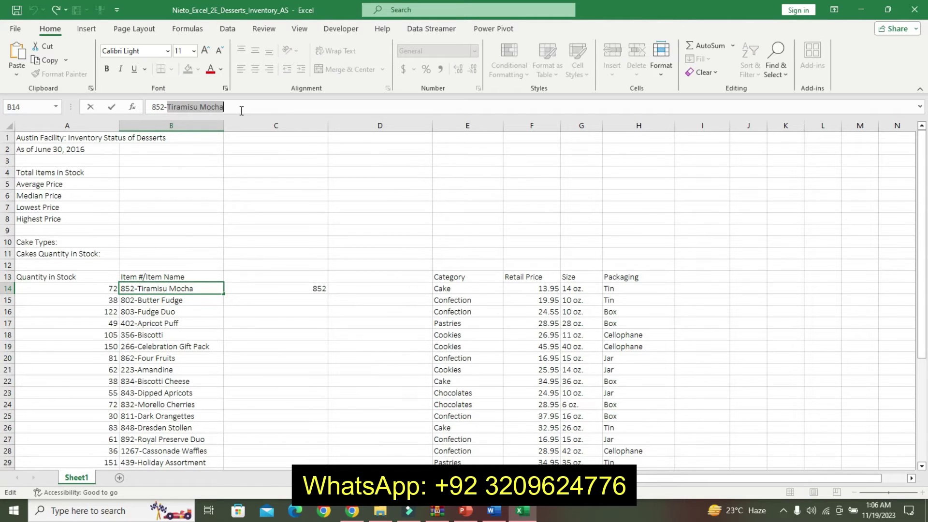
pyautogui.press('Return')
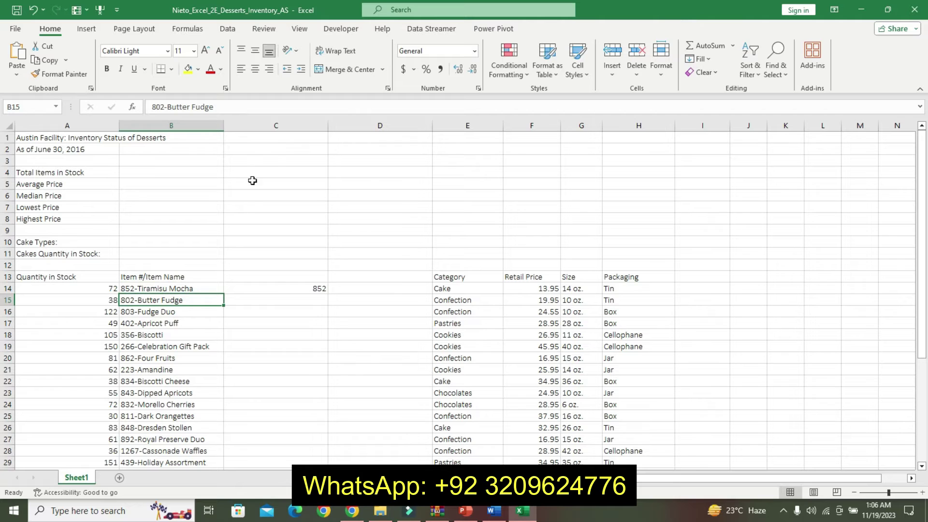
pyautogui.click(346, 290)
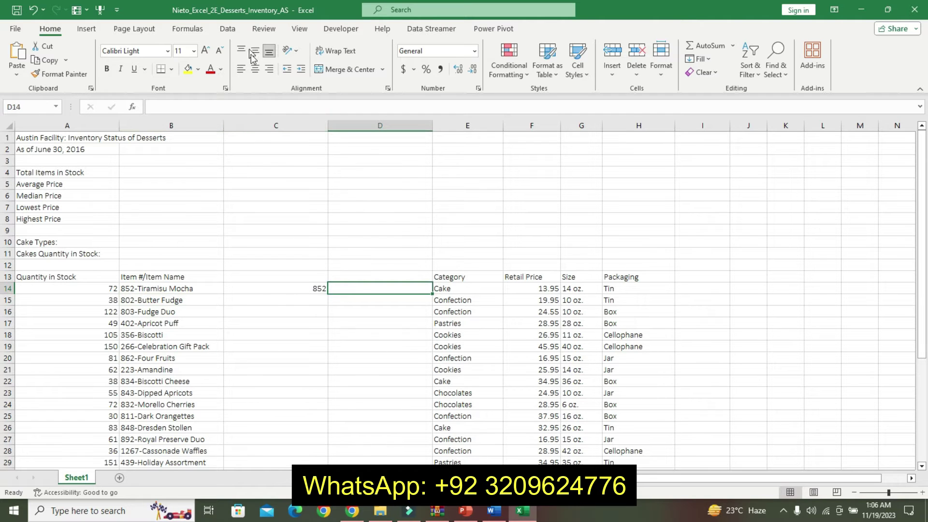
pyautogui.click(257, 107)
pyautogui.hotkey('ctrl', 'v')
pyautogui.press('Return')
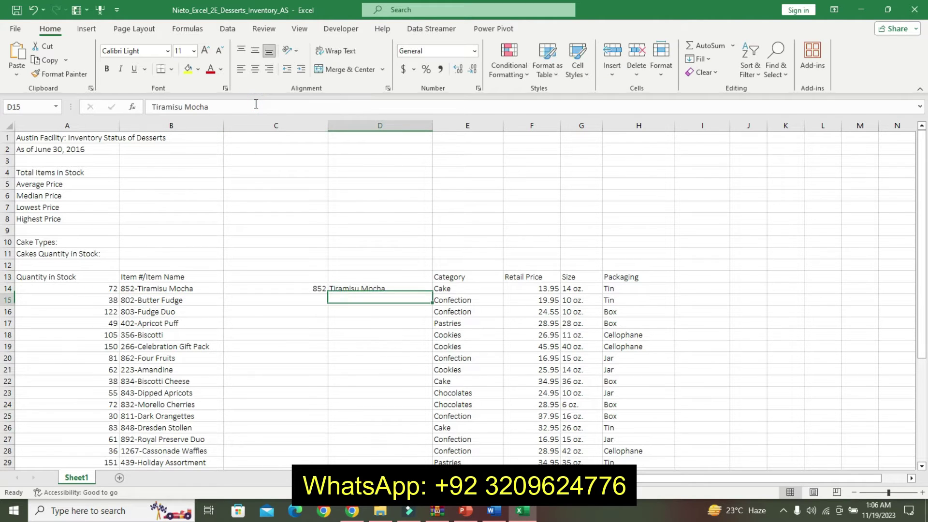
pyautogui.moveTo(304, 286); pyautogui.dragTo(382, 289)
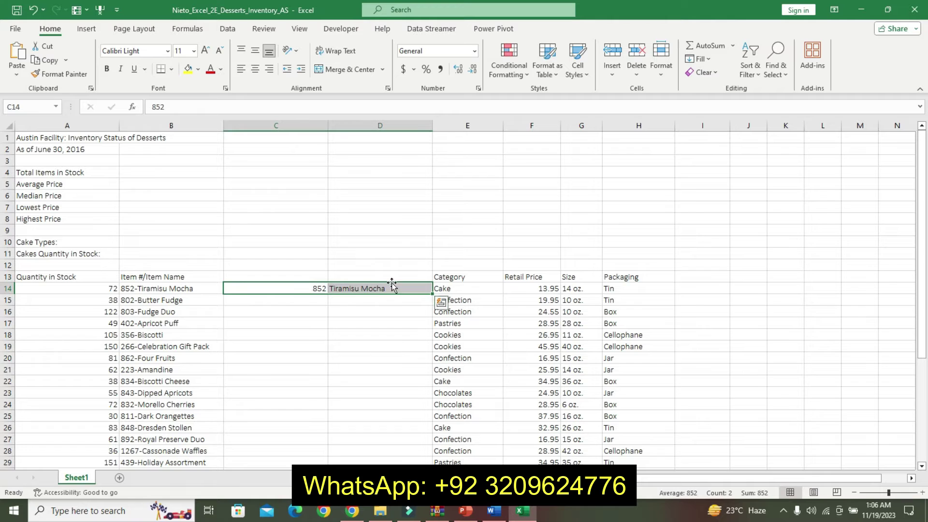
pyautogui.click(699, 58)
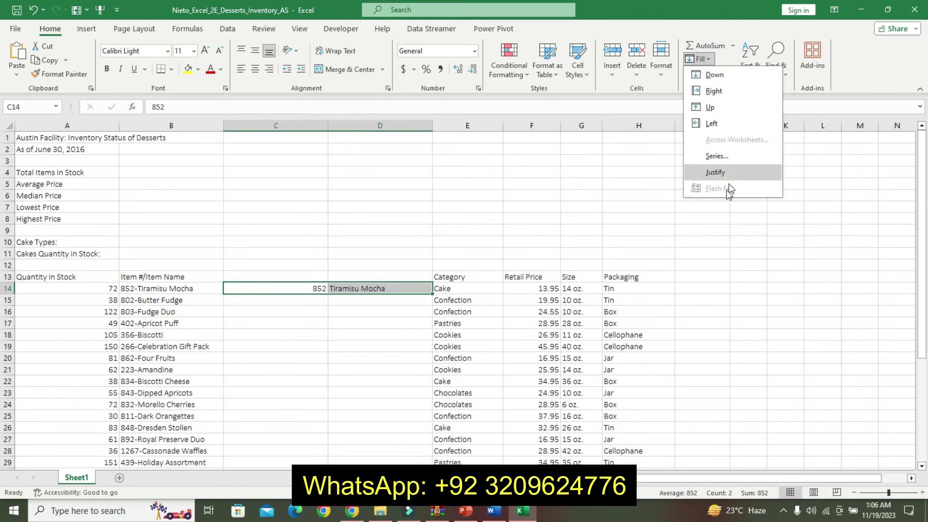
pyautogui.click(365, 261)
pyautogui.moveTo(189, 288); pyautogui.dragTo(189, 323)
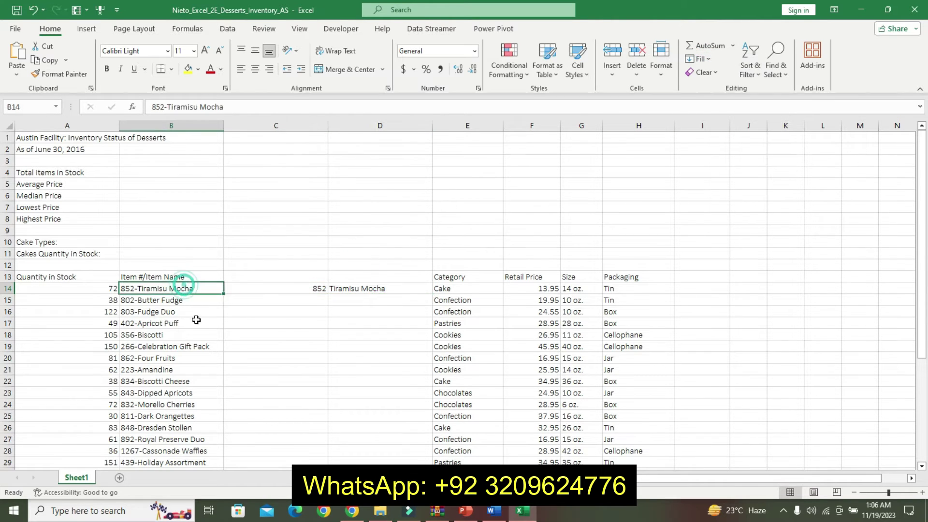
pyautogui.click(699, 58)
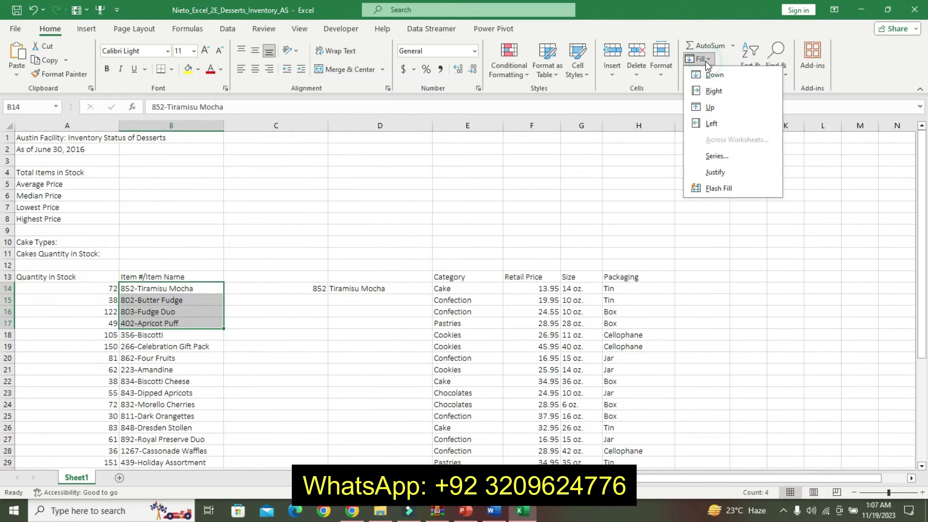
pyautogui.click(723, 189)
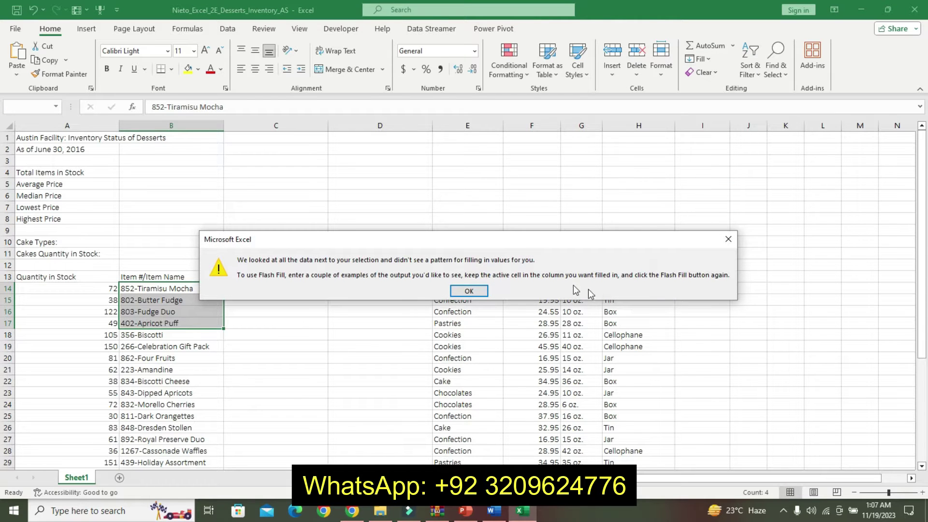
pyautogui.click(473, 288)
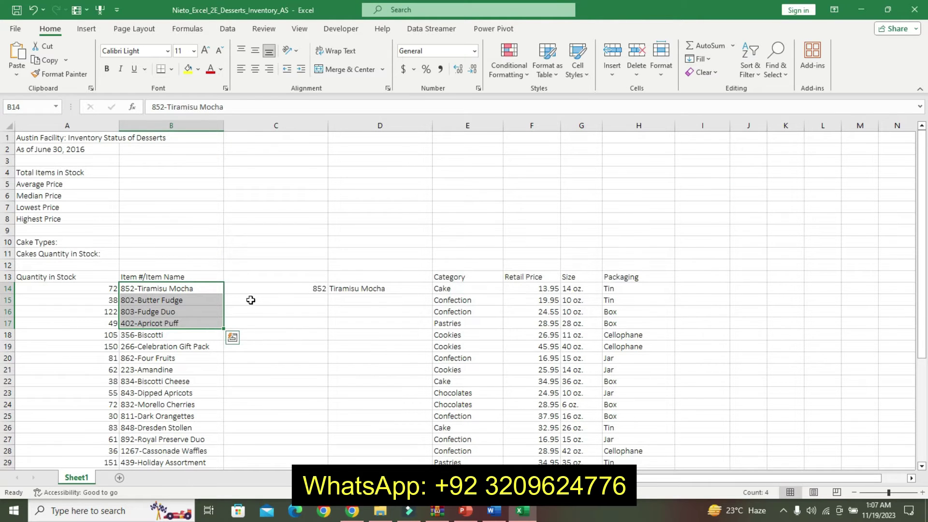
pyautogui.moveTo(282, 288)
pyautogui.mouseDown()
pyautogui.moveTo(432, 294)
pyautogui.moveTo(384, 441)
pyautogui.mouseUp()
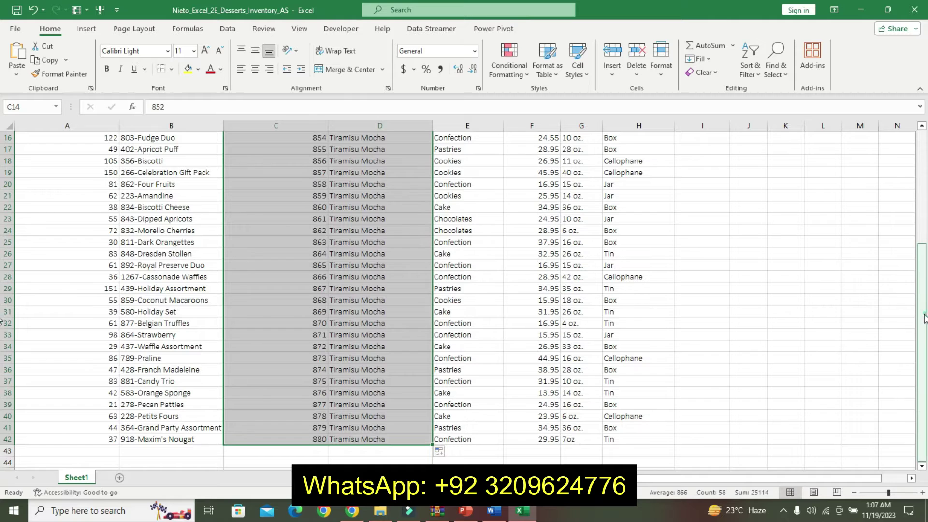
pyautogui.moveTo(923, 315); pyautogui.dragTo(923, 133)
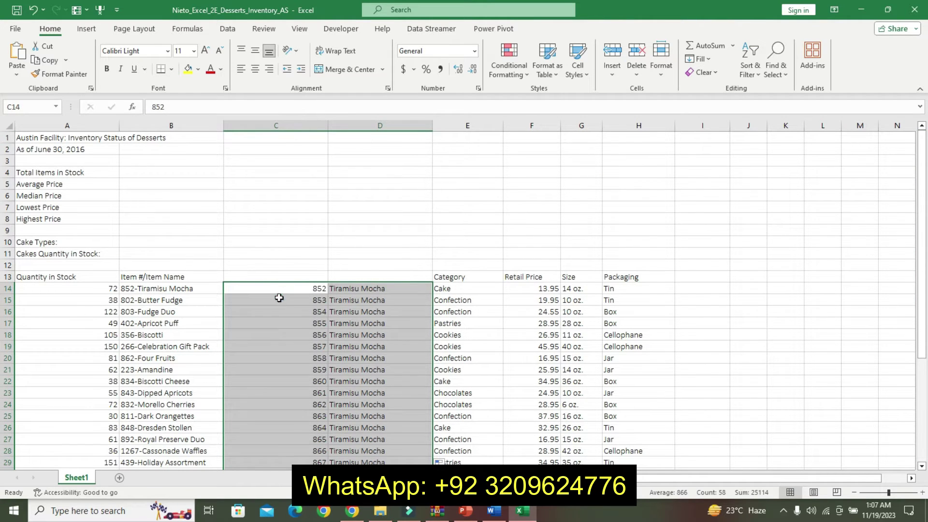
pyautogui.hotkey('ctrl', 'z')
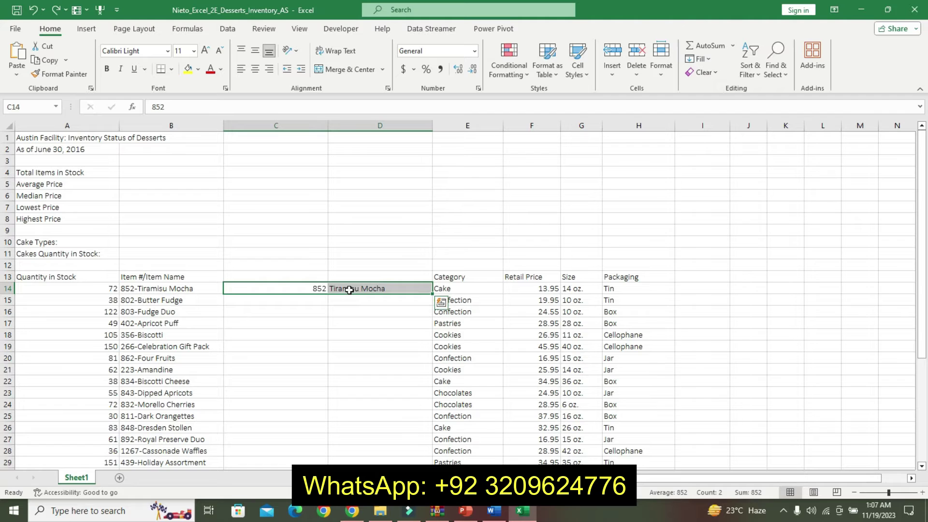
pyautogui.click(441, 303)
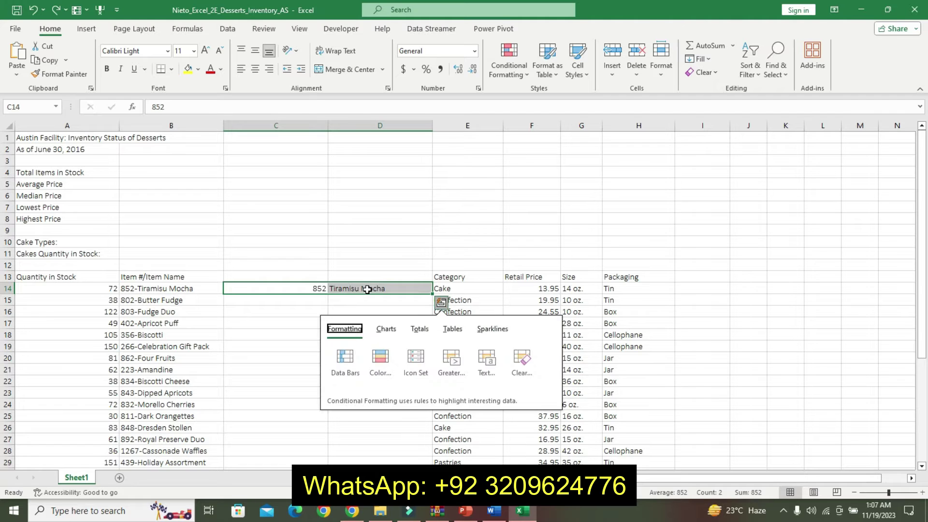
pyautogui.click(441, 303)
pyautogui.click(440, 302)
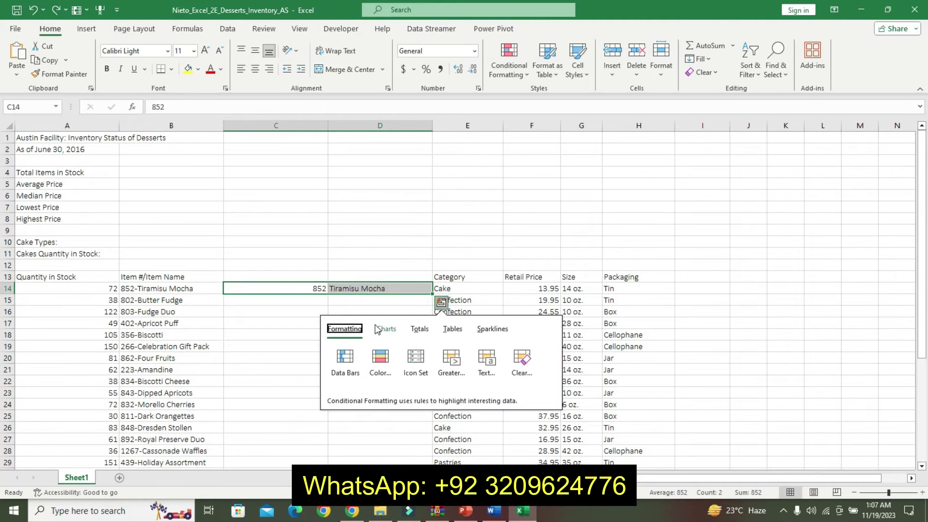
pyautogui.click(363, 231)
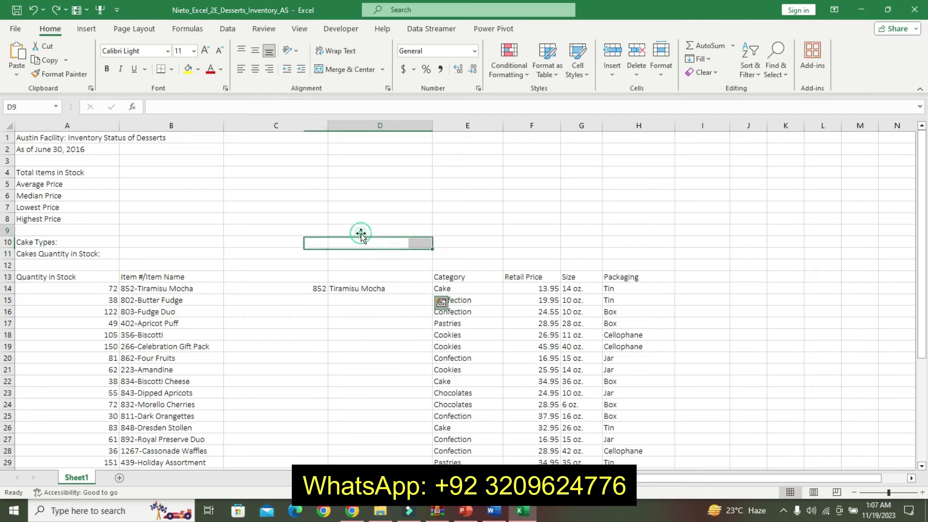
pyautogui.click(298, 288)
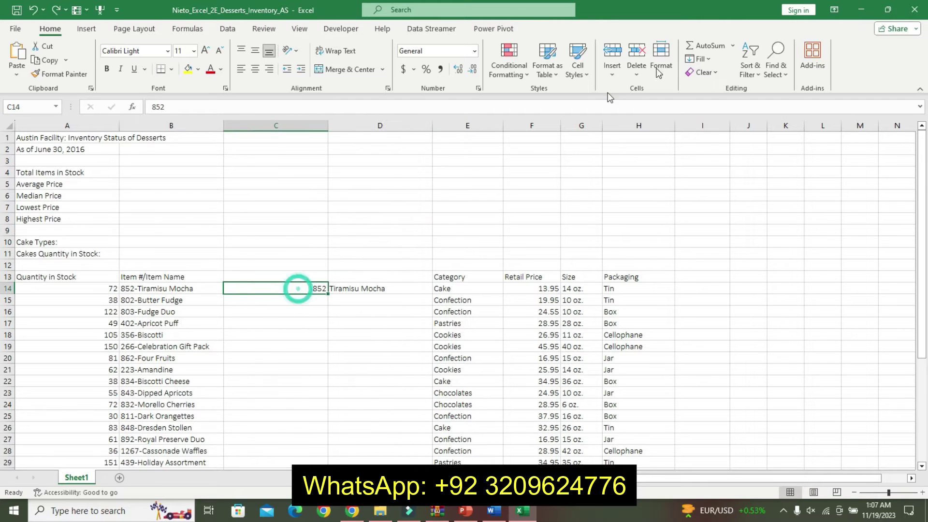
pyautogui.click(698, 58)
# Step: Flash Fill item numbers down column C and item names down column D
pyautogui.click(720, 188)
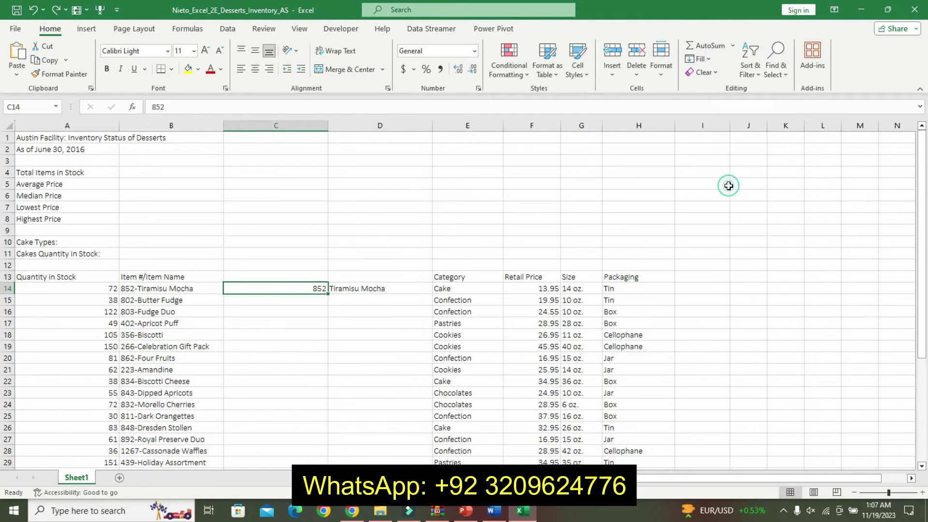
pyautogui.click(301, 333)
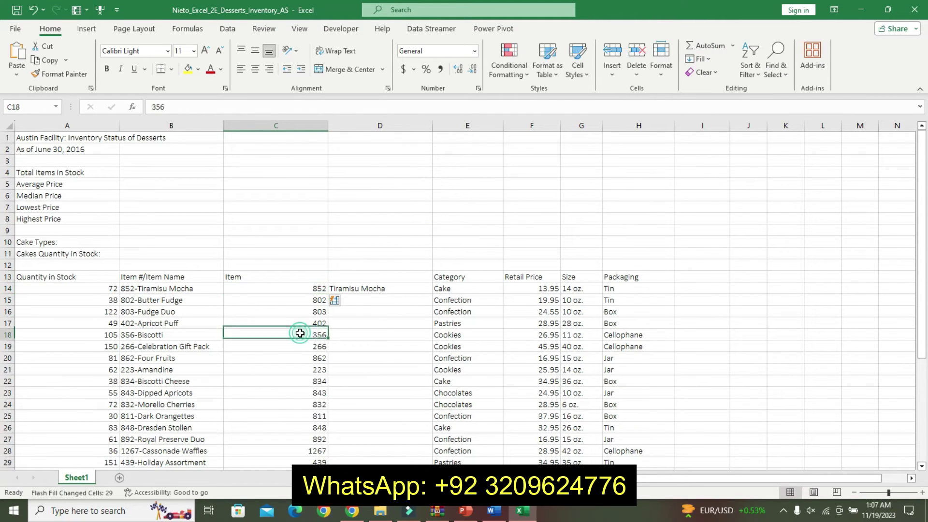
pyautogui.click(356, 289)
pyautogui.click(701, 59)
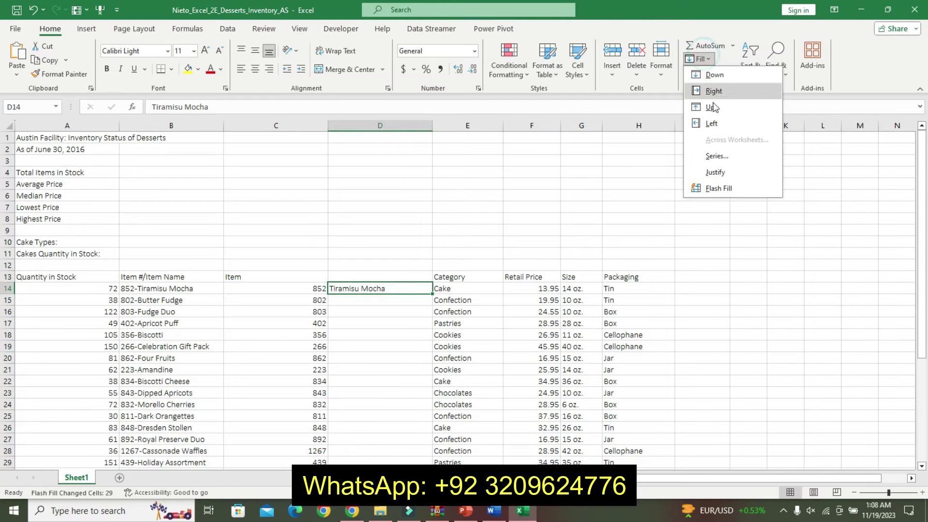
pyautogui.click(718, 193)
pyautogui.click(376, 315)
pyautogui.click(494, 511)
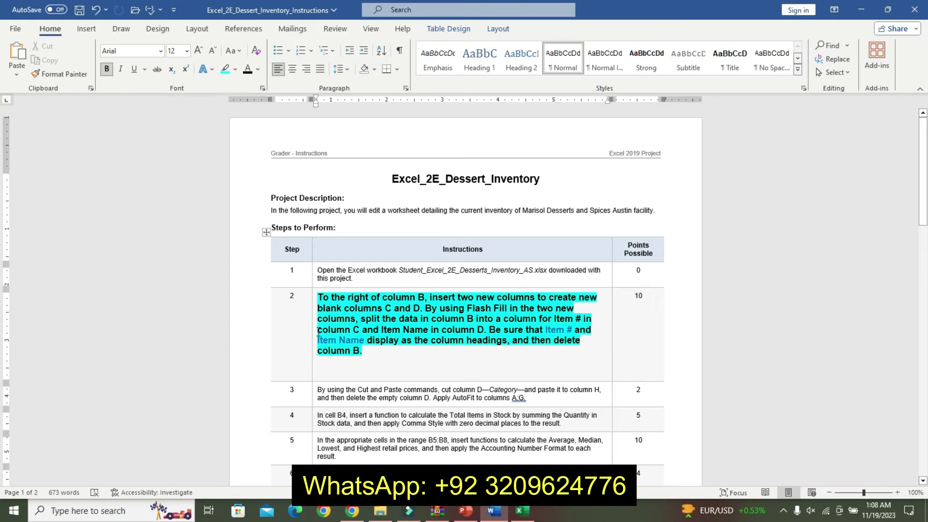
# Step: Check the required 'Item Name' heading wording in step 2, then return to Excel
pyautogui.moveTo(317, 340); pyautogui.dragTo(366, 342)
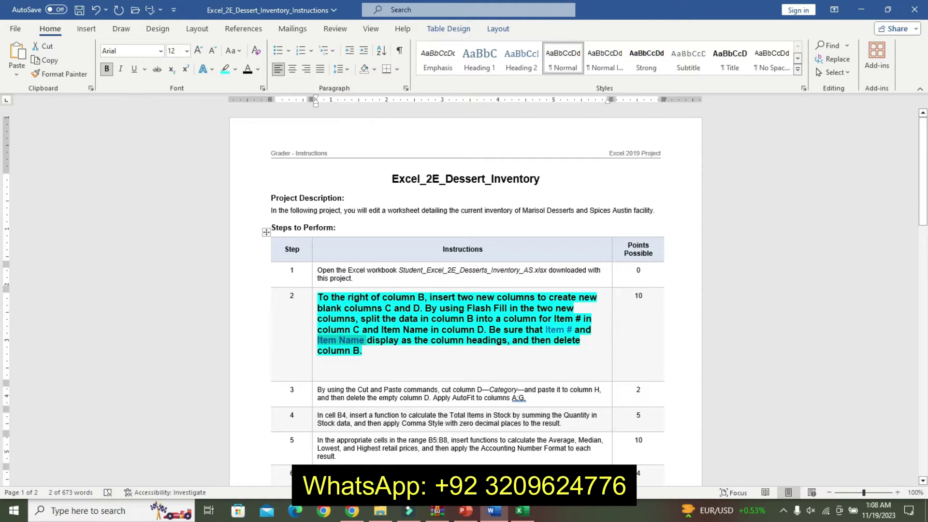
pyautogui.moveTo(520, 511)
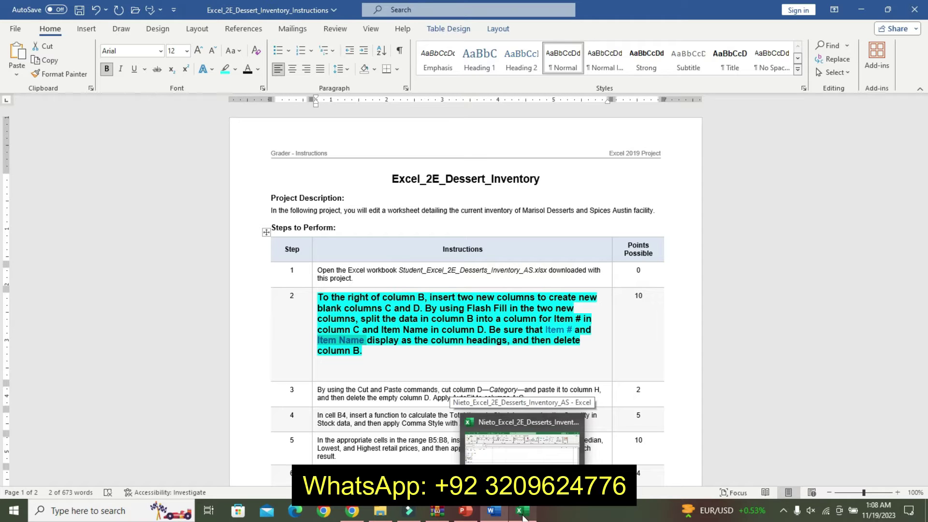
pyautogui.click(522, 517)
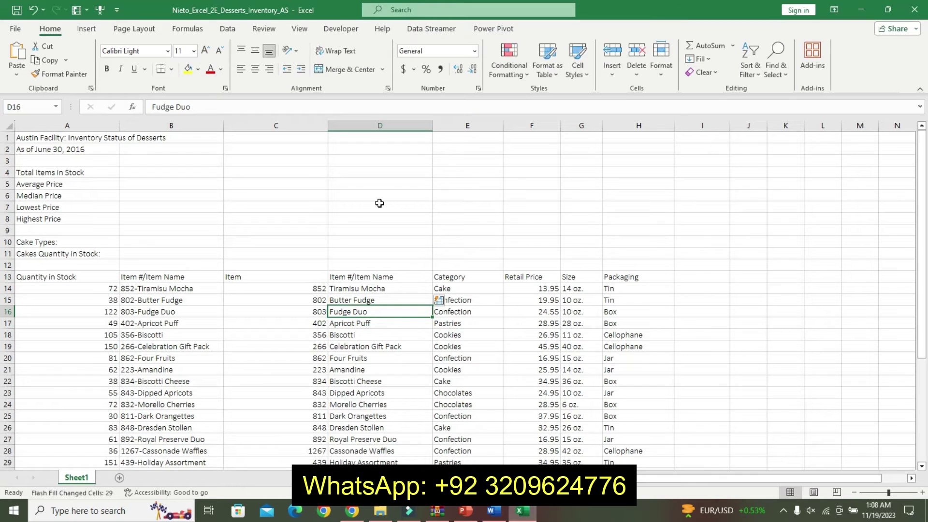
# Step: Change heading D13 to 'Item Name' and C13 to 'Item #'
pyautogui.click(305, 276)
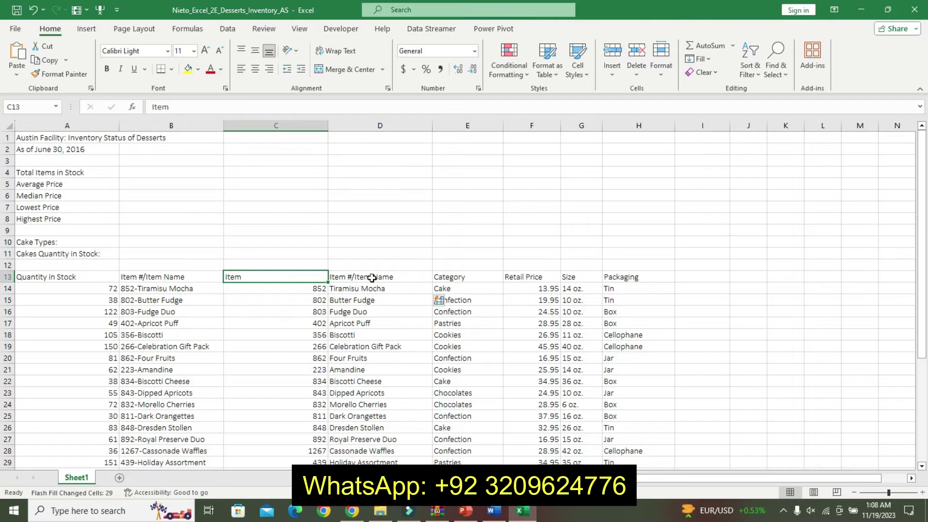
pyautogui.click(371, 278)
pyautogui.click(182, 105)
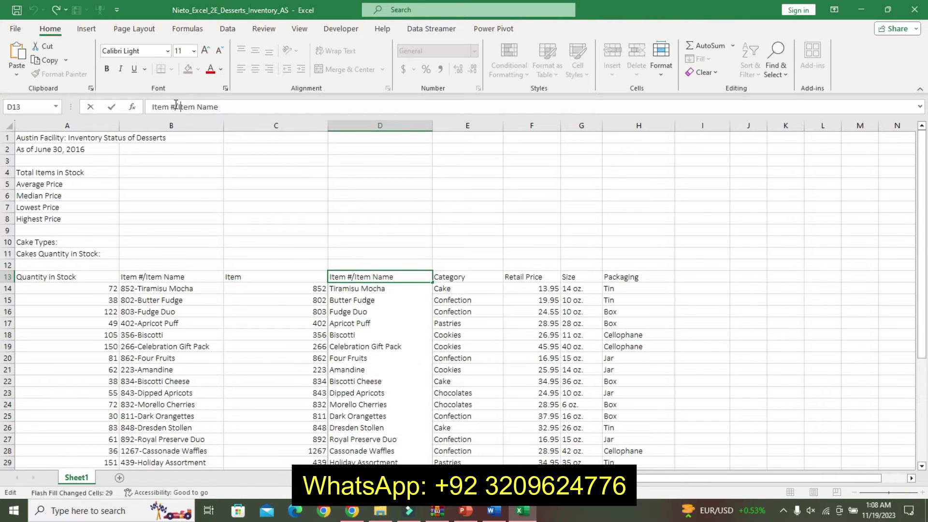
pyautogui.moveTo(175, 105); pyautogui.dragTo(123, 109)
pyautogui.click(177, 105)
pyautogui.press('BackSpace')
pyautogui.press('BackSpace')
pyautogui.press('BackSpace')
pyautogui.press('BackSpace')
pyautogui.press('BackSpace')
pyautogui.press('BackSpace')
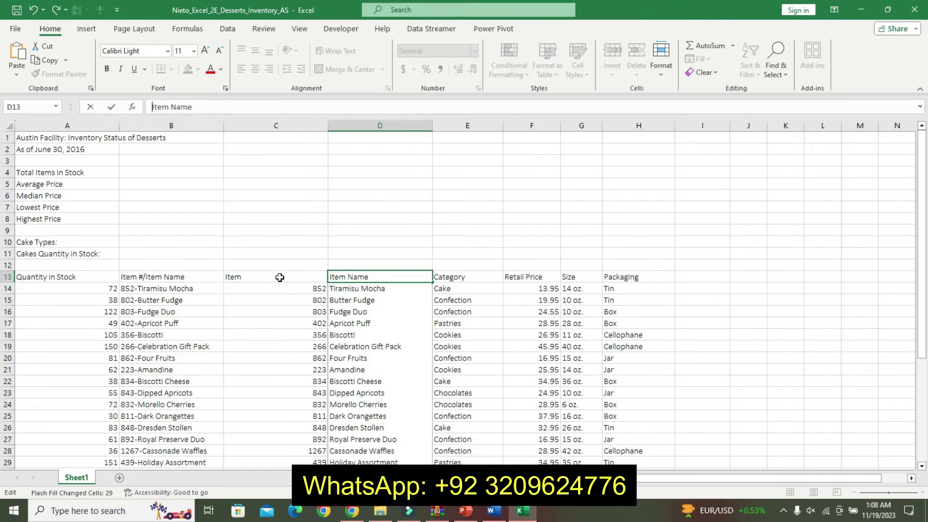
pyautogui.click(280, 277)
pyautogui.moveTo(186, 107); pyautogui.dragTo(113, 104)
pyautogui.write('Item #')
pyautogui.press('Return')
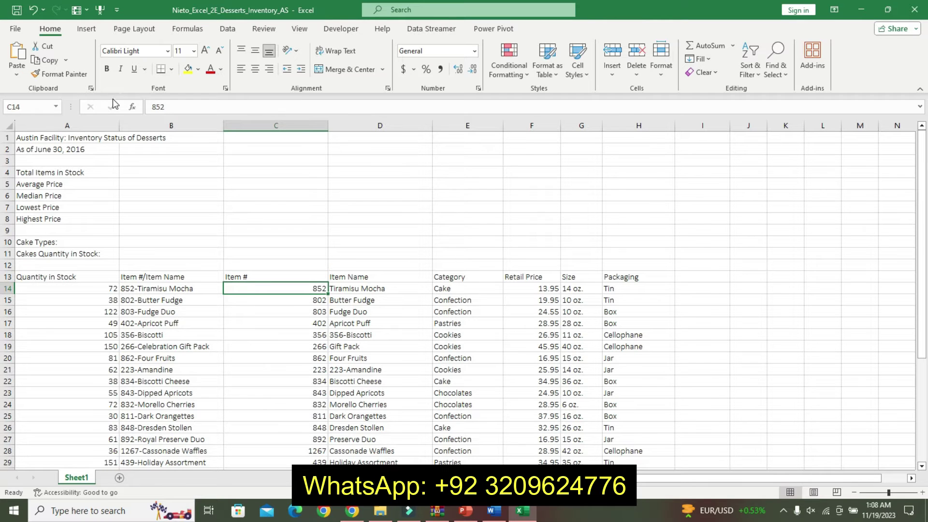
pyautogui.click(494, 511)
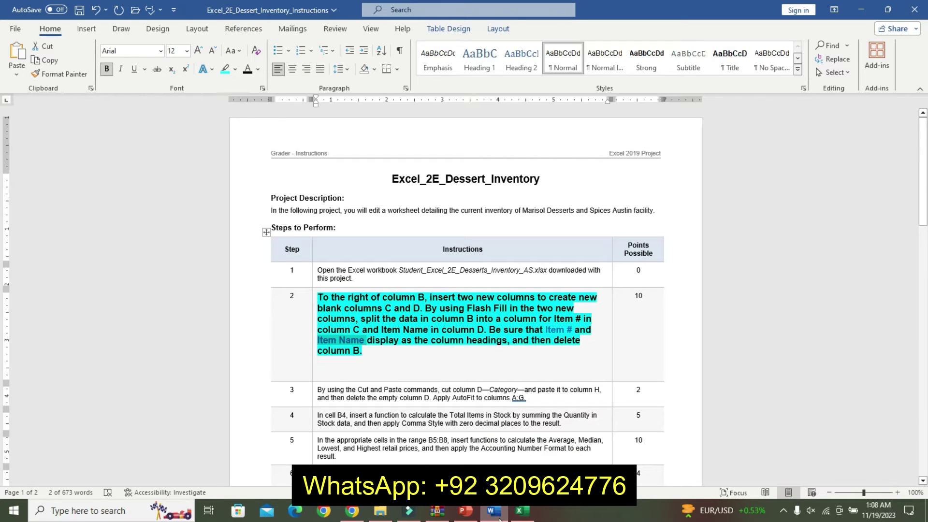
pyautogui.click(522, 511)
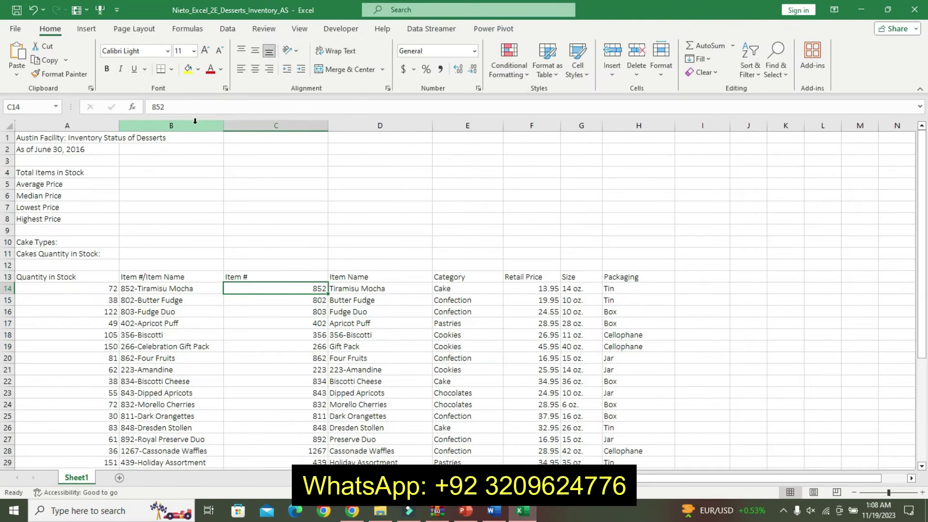
# Step: Delete the old combined column B, leaving Item # in B and Item Name in C
pyautogui.click(195, 122)
pyautogui.rightClick(195, 124)
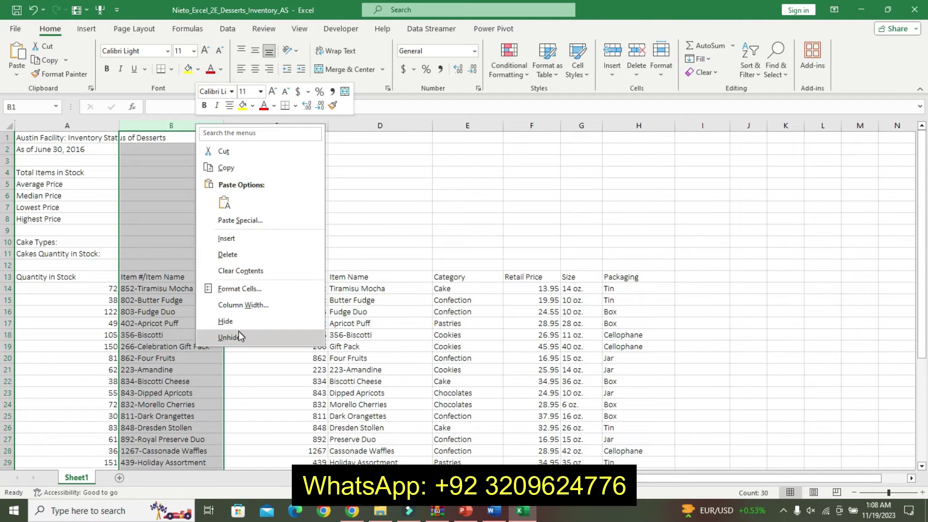
pyautogui.click(245, 255)
pyautogui.click(213, 277)
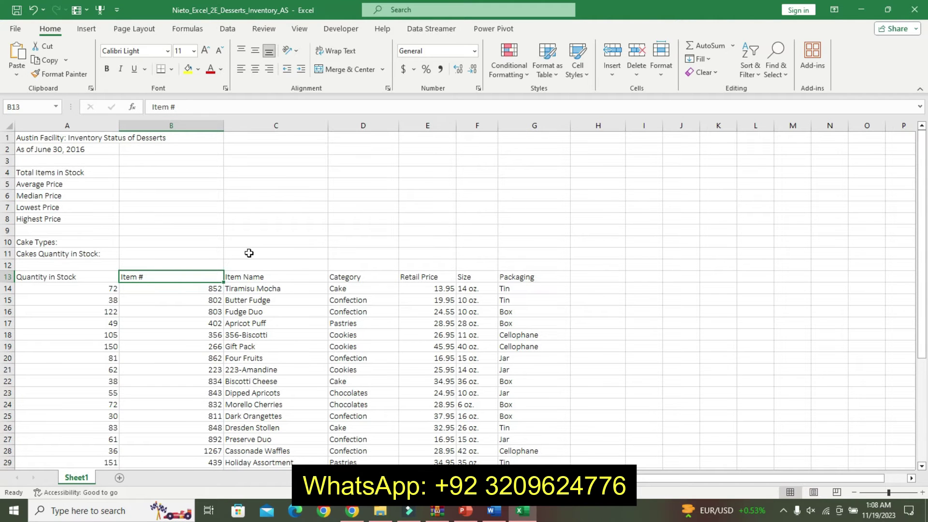
pyautogui.hotkey('alt', 'Tab')
pyautogui.hotkey('alt', 'Tab')
pyautogui.hotkey('alt', 'Tab')
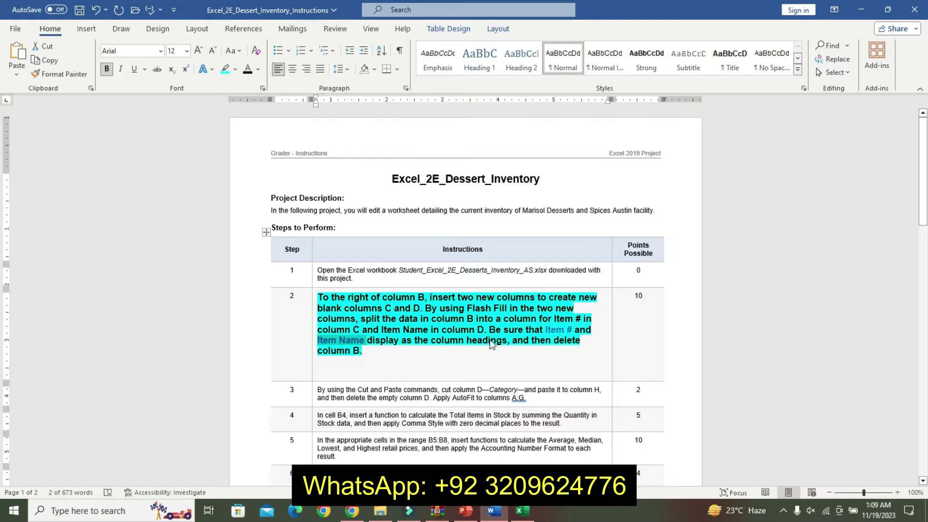
# Step: Undo step 2's formatting, then grow step 3's instruction twice, bold it and highlight it cyan
pyautogui.hotkey('ctrl', 'z')
pyautogui.hotkey('ctrl', 'z')
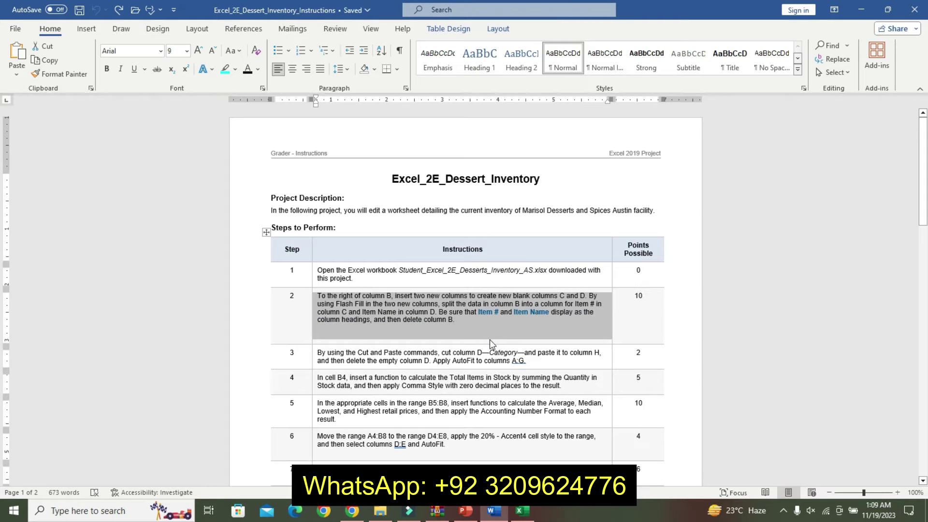
pyautogui.click(314, 360)
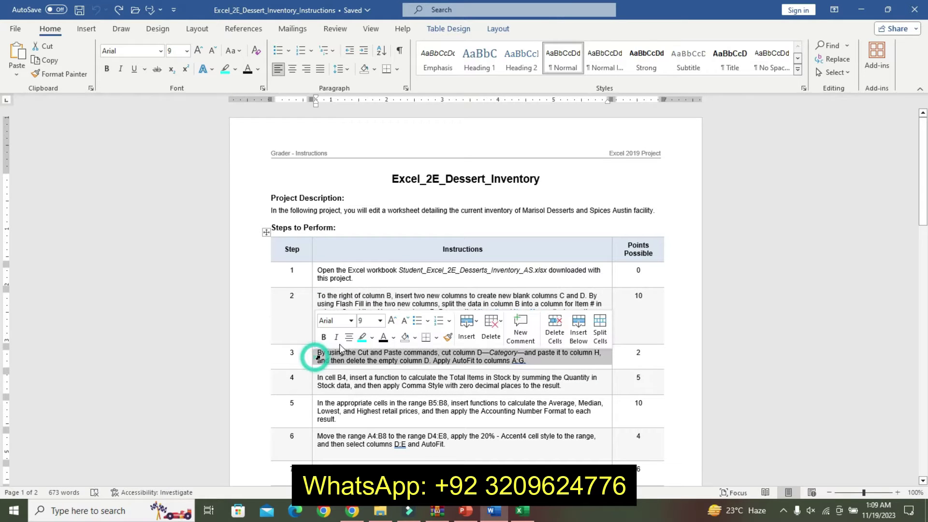
pyautogui.click(391, 321)
pyautogui.click(391, 321)
pyautogui.click(391, 321)
pyautogui.click(323, 337)
pyautogui.click(362, 337)
pyautogui.moveTo(923, 192); pyautogui.dragTo(924, 233)
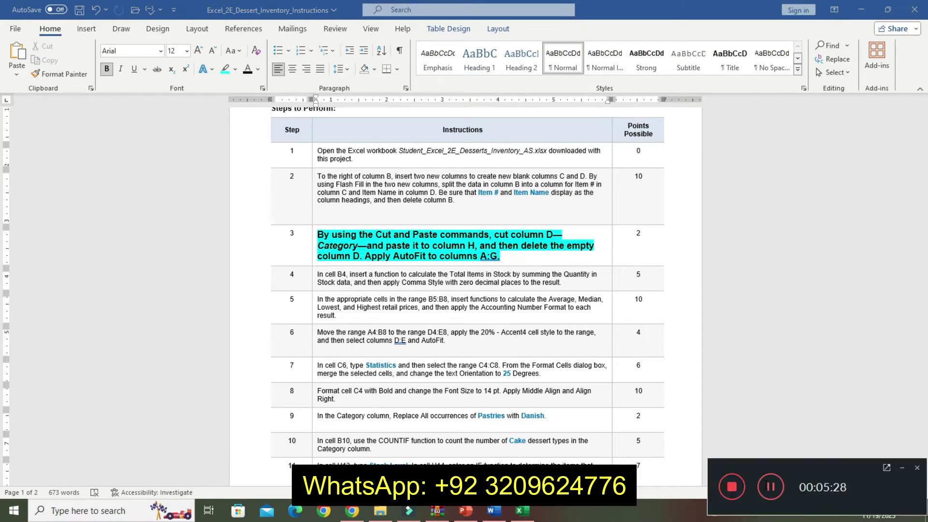
pyautogui.moveTo(319, 238); pyautogui.dragTo(490, 255)
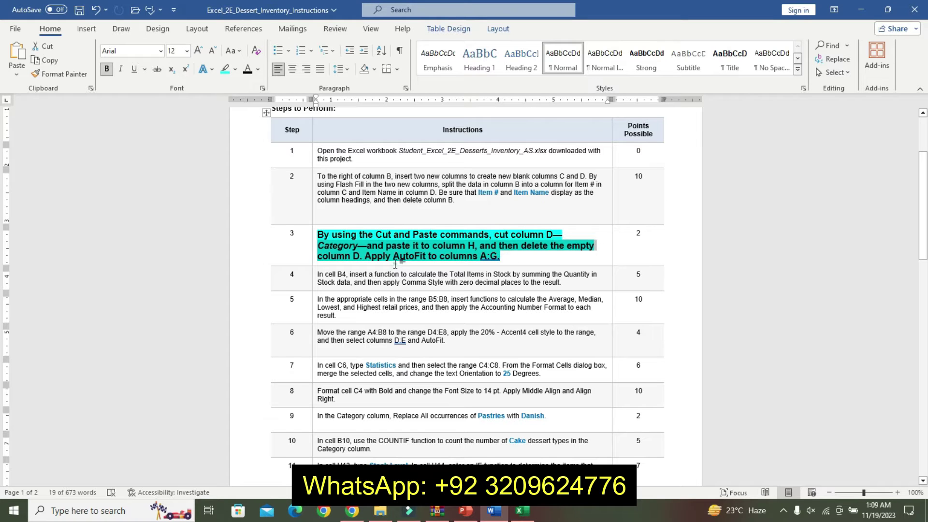
pyautogui.moveTo(318, 235)
pyautogui.mouseDown()
pyautogui.moveTo(421, 241)
pyautogui.moveTo(465, 254)
pyautogui.moveTo(466, 246)
pyautogui.mouseUp()
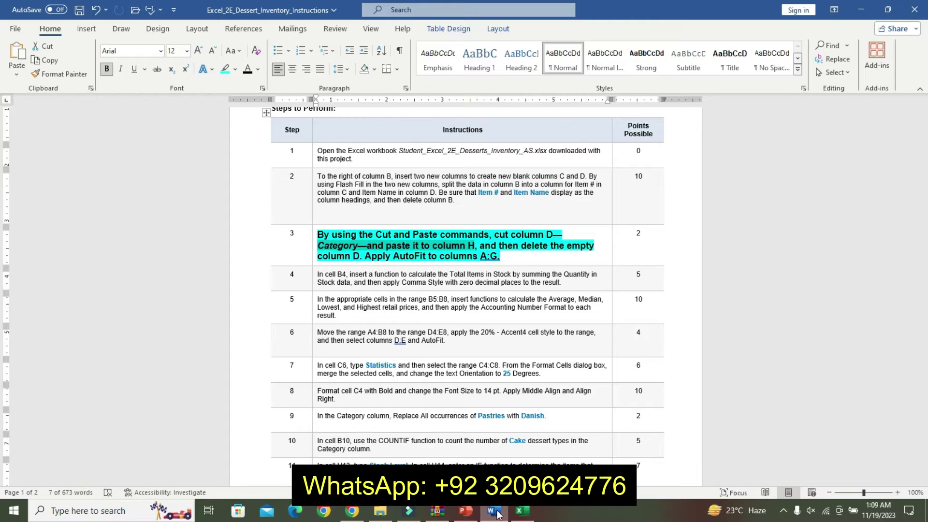
# Step: Cut the Category column from D, paste it into column H, then select the emptied column D
pyautogui.click(531, 514)
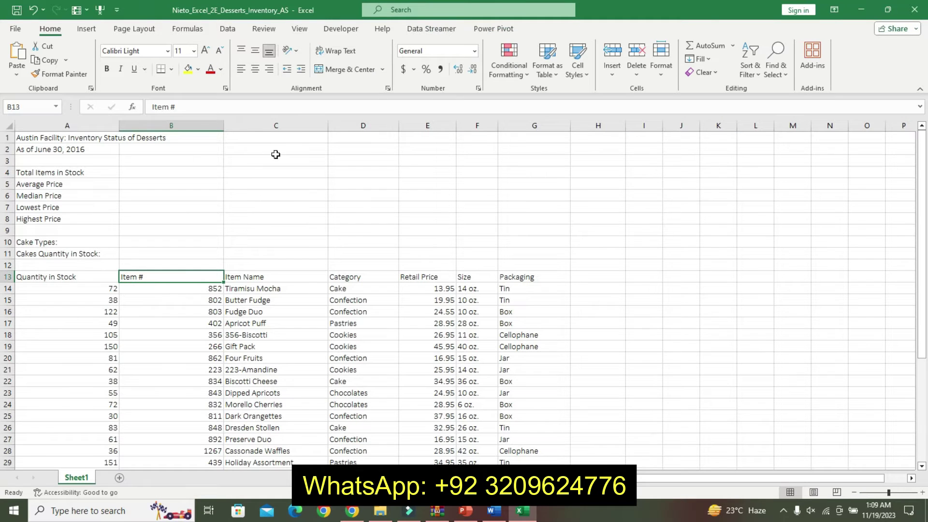
pyautogui.click(363, 125)
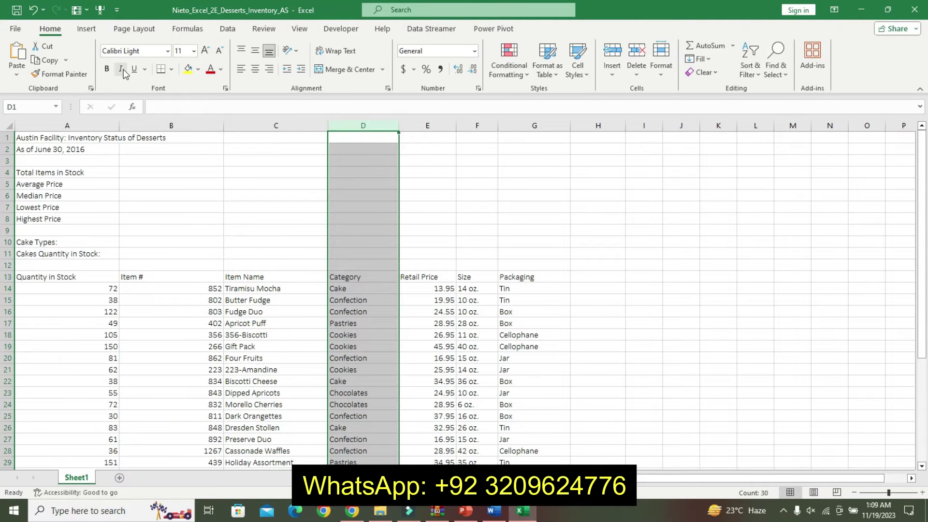
pyautogui.click(50, 48)
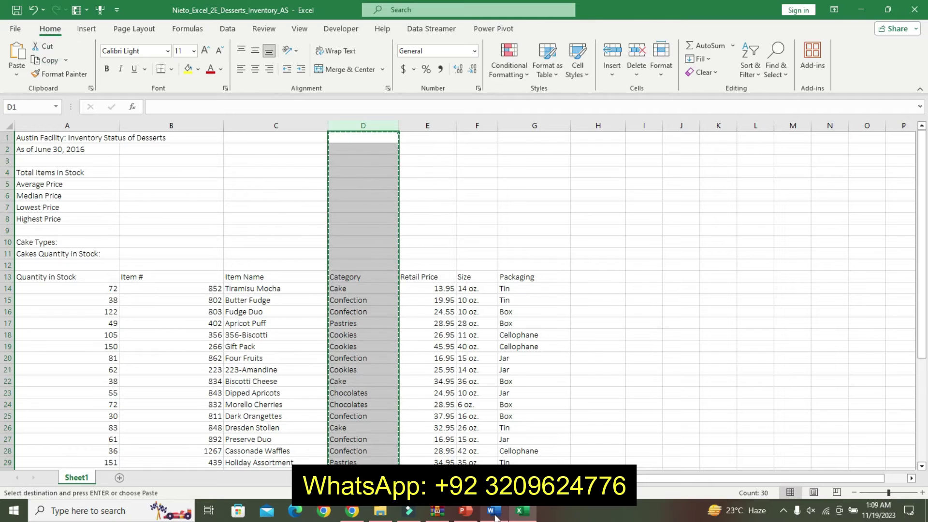
pyautogui.click(494, 513)
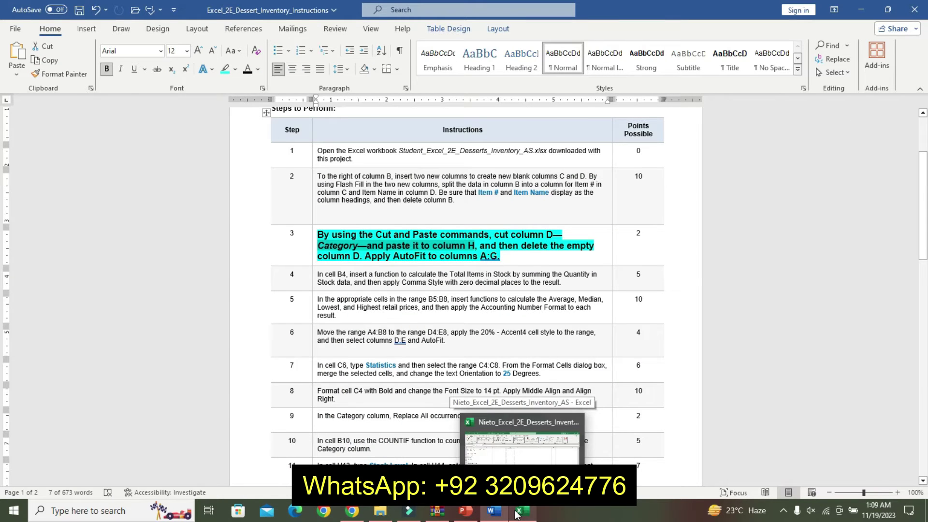
pyautogui.click(516, 514)
pyautogui.click(589, 125)
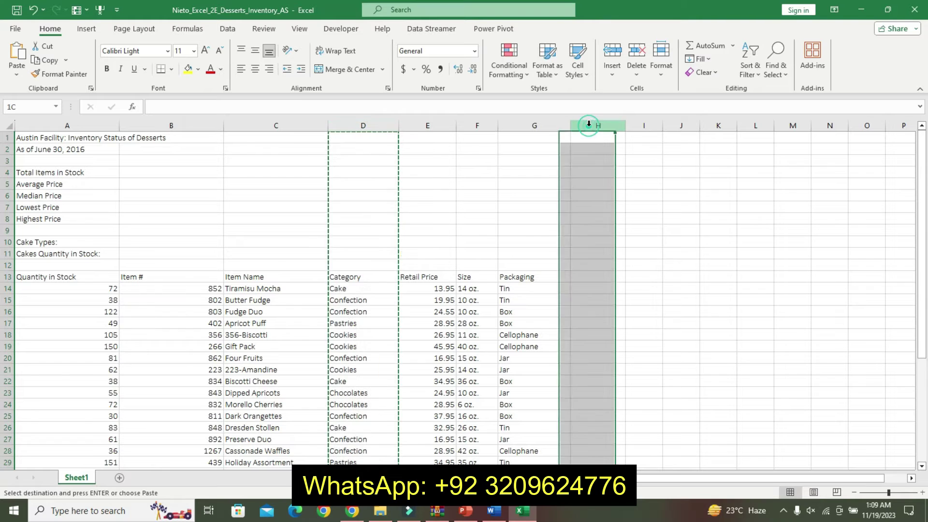
pyautogui.click(16, 51)
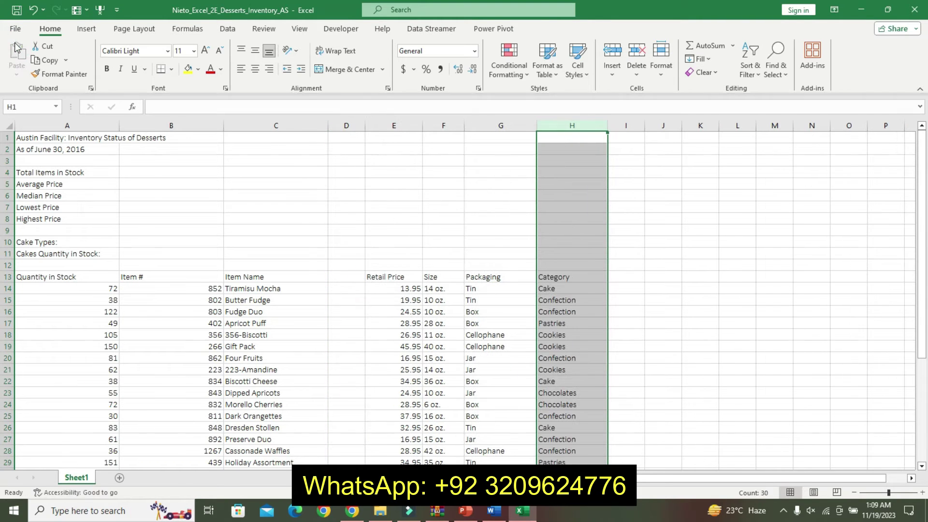
pyautogui.click(494, 511)
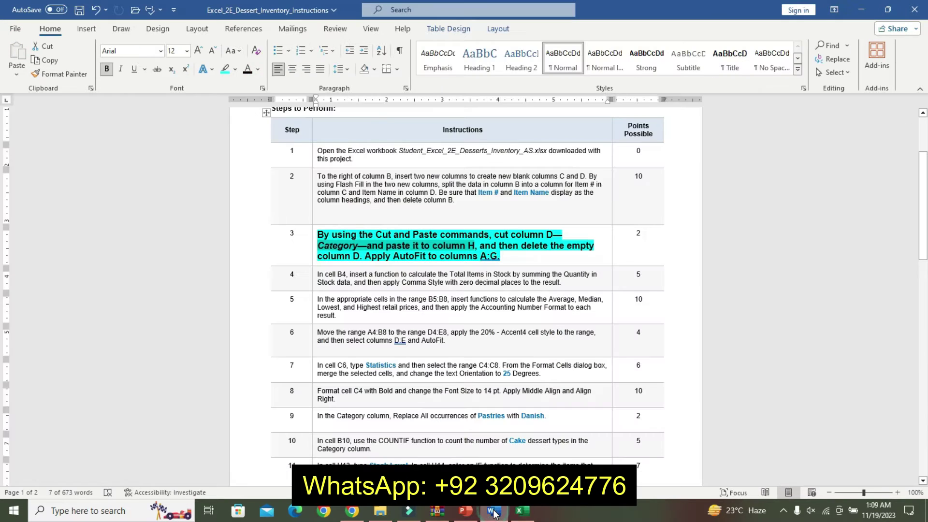
pyautogui.click(522, 514)
pyautogui.click(344, 126)
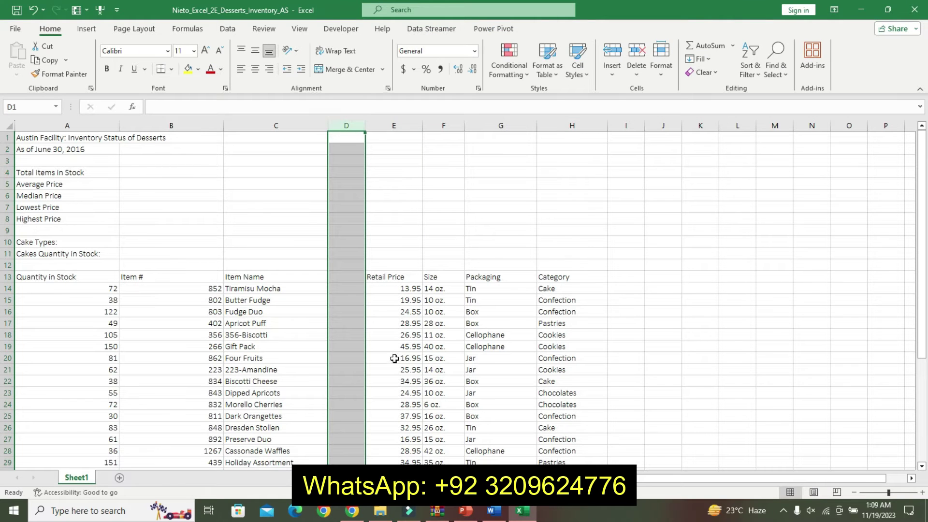
# Step: Delete the empty column D from the worksheet
pyautogui.rightClick(344, 119)
pyautogui.click(375, 257)
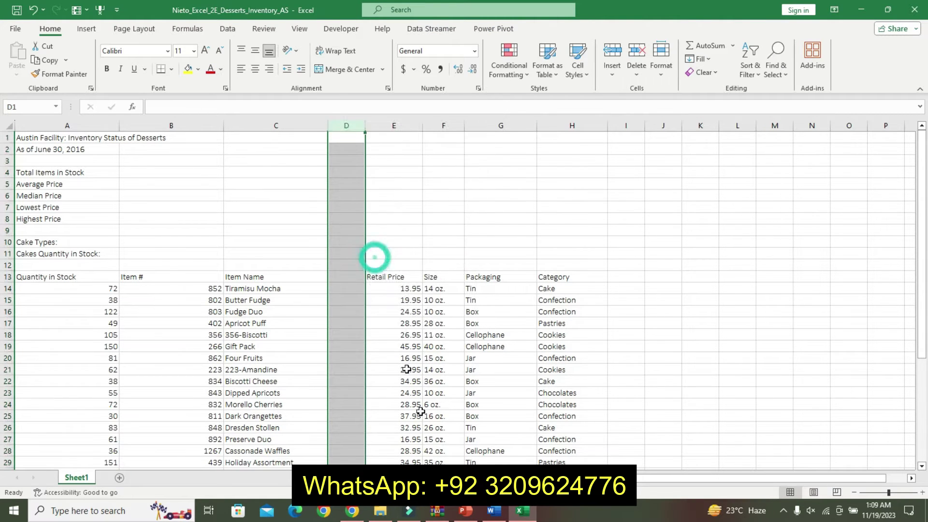
pyautogui.click(494, 511)
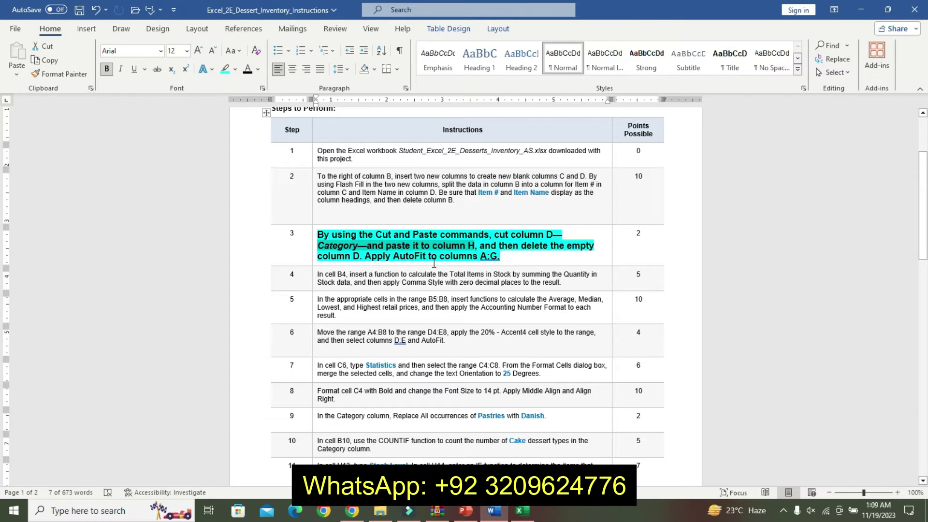
pyautogui.click(522, 511)
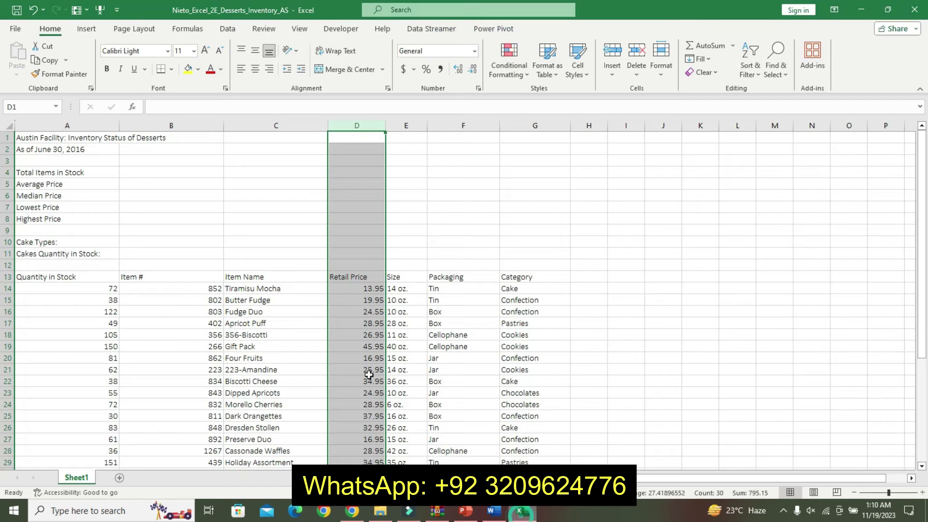
# Step: AutoFit the widths of columns A through G to their contents
pyautogui.moveTo(47, 125)
pyautogui.mouseDown()
pyautogui.moveTo(360, 142)
pyautogui.moveTo(541, 141)
pyautogui.mouseUp()
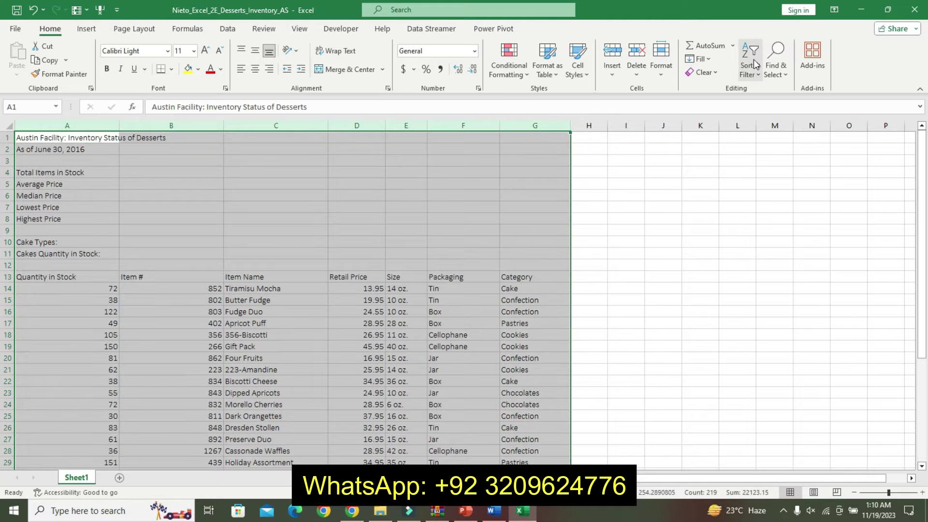
pyautogui.click(661, 62)
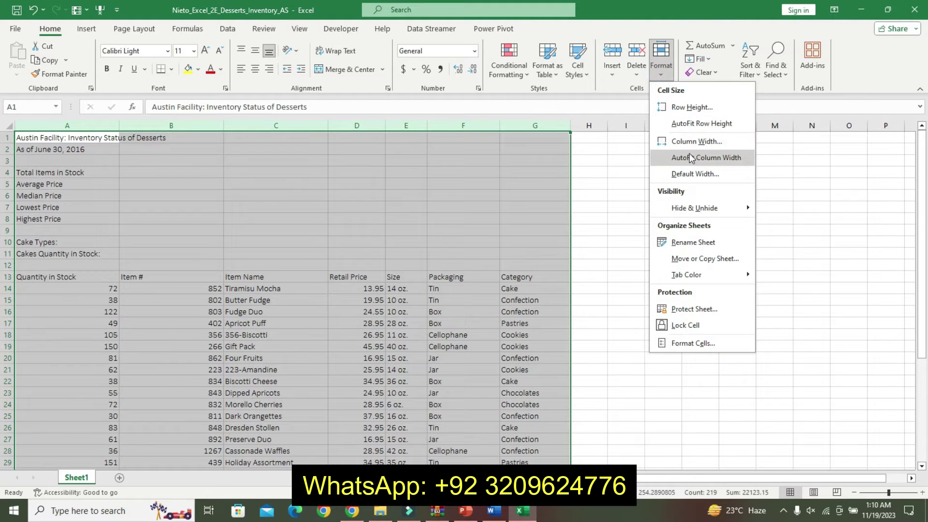
pyautogui.click(690, 159)
# Step: Undo step 3's emphasis and make step 4's instruction 12 pt and bold
pyautogui.click(493, 510)
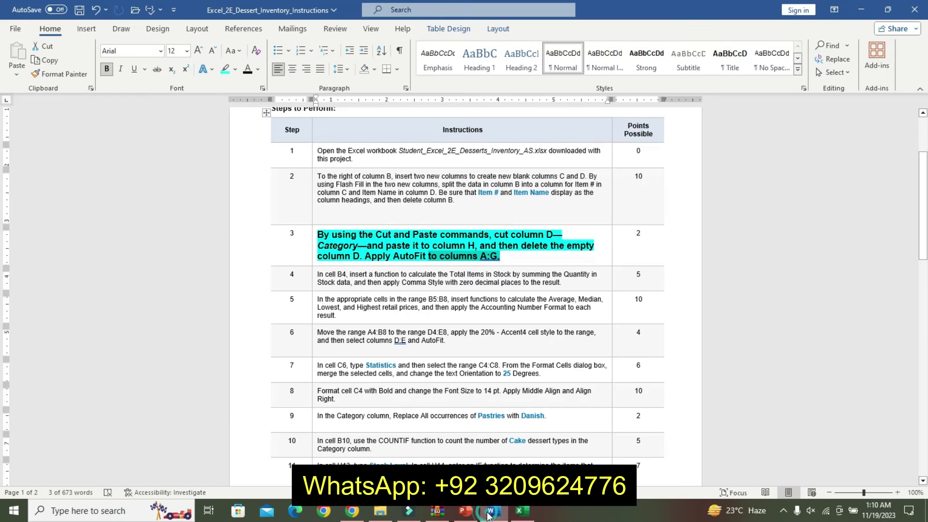
pyautogui.hotkey('ctrl', 'z')
pyautogui.hotkey('ctrl', 'z')
pyautogui.hotkey('ctrl', 'z')
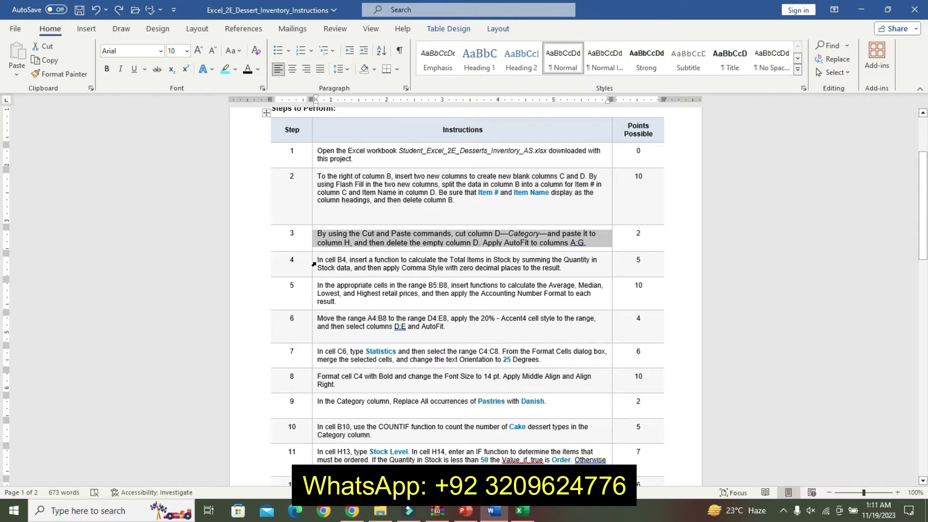
pyautogui.click(314, 264)
pyautogui.click(393, 226)
pyautogui.click(393, 226)
pyautogui.click(330, 243)
# Step: Highlight the whole step 4 instruction in turquoise, replacing the initial yellow highlight
pyautogui.click(373, 244)
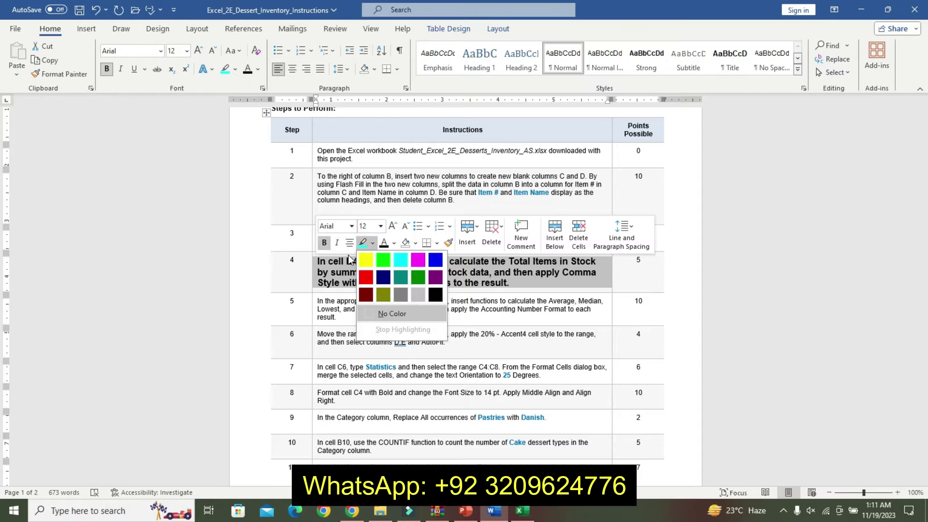
pyautogui.click(370, 262)
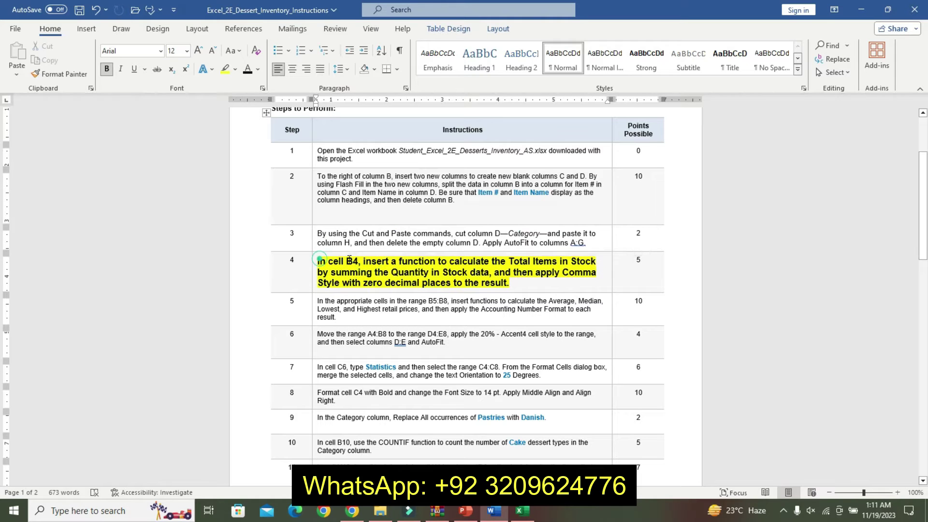
pyautogui.click(568, 283)
pyautogui.tripleClick(569, 283)
pyautogui.click(624, 262)
pyautogui.click(646, 285)
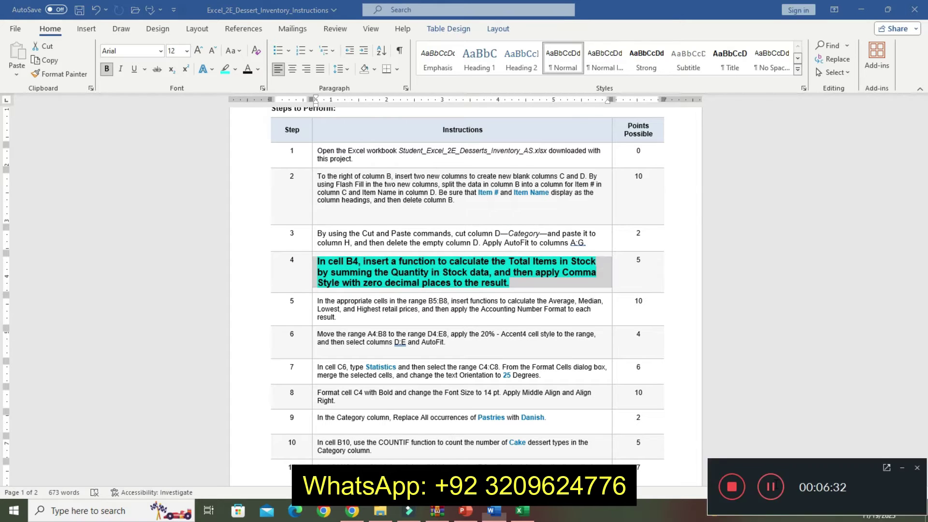
pyautogui.click(522, 511)
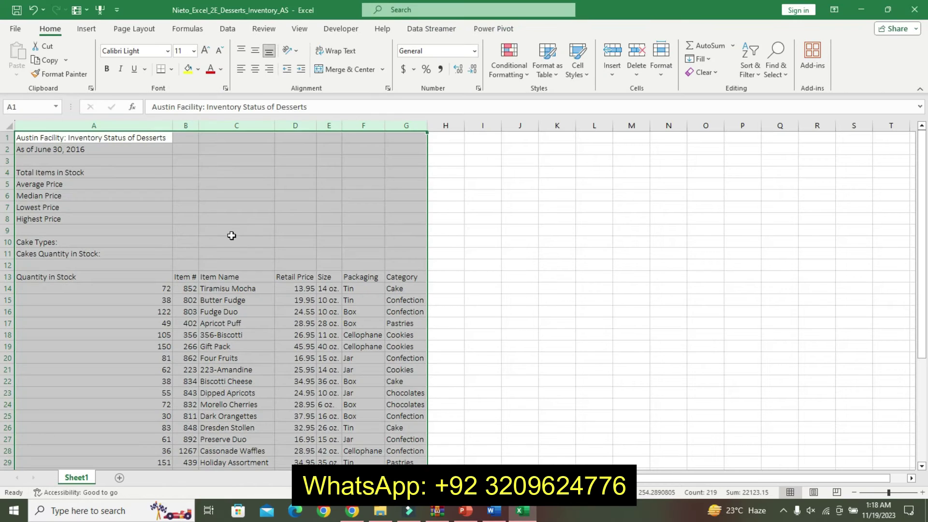
# Step: Enter =SUM(A14:A42) in B4 to total the stock quantities
pyautogui.click(183, 176)
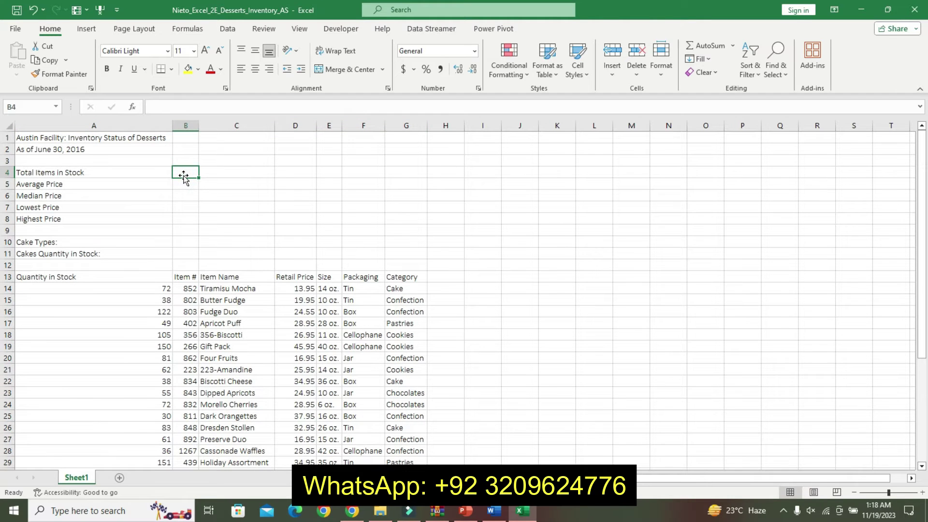
pyautogui.write('=sum')
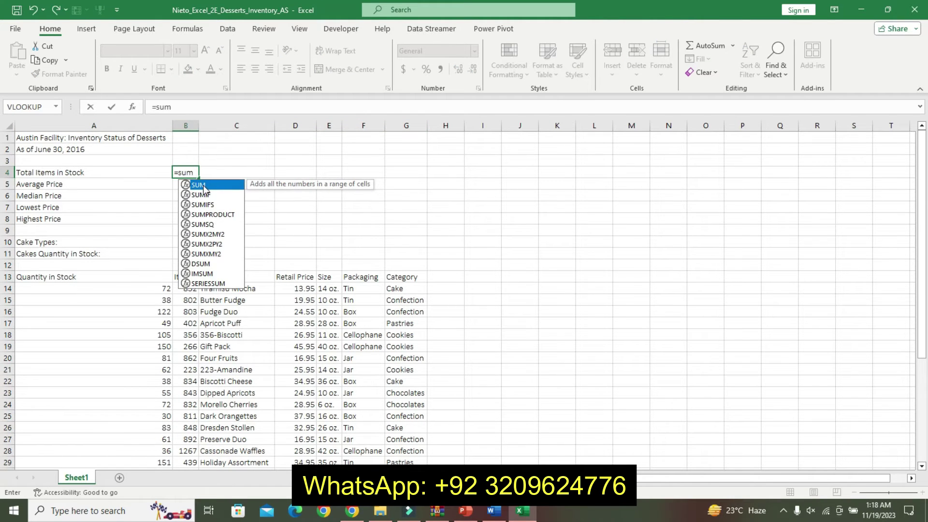
pyautogui.doubleClick(202, 186)
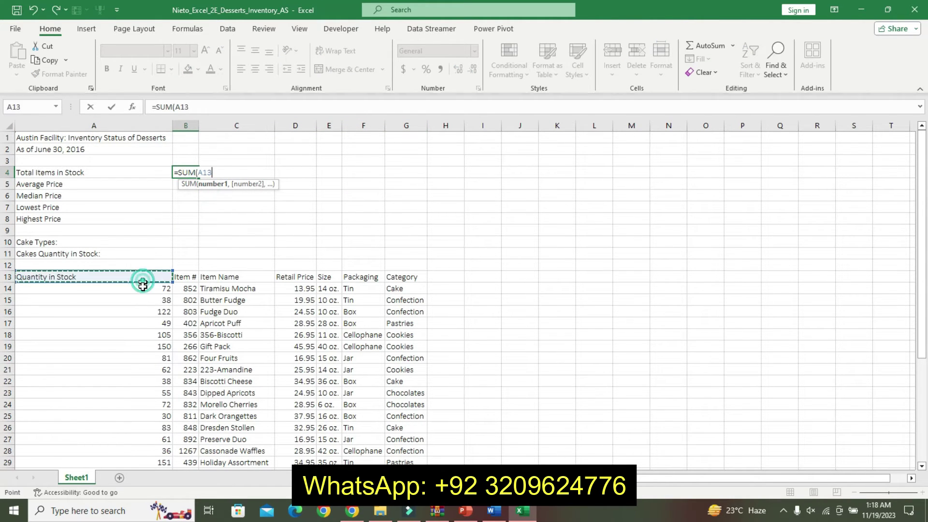
pyautogui.moveTo(140, 278); pyautogui.dragTo(138, 360)
pyautogui.moveTo(138, 286)
pyautogui.mouseDown()
pyautogui.moveTo(111, 510)
pyautogui.moveTo(116, 451)
pyautogui.mouseUp()
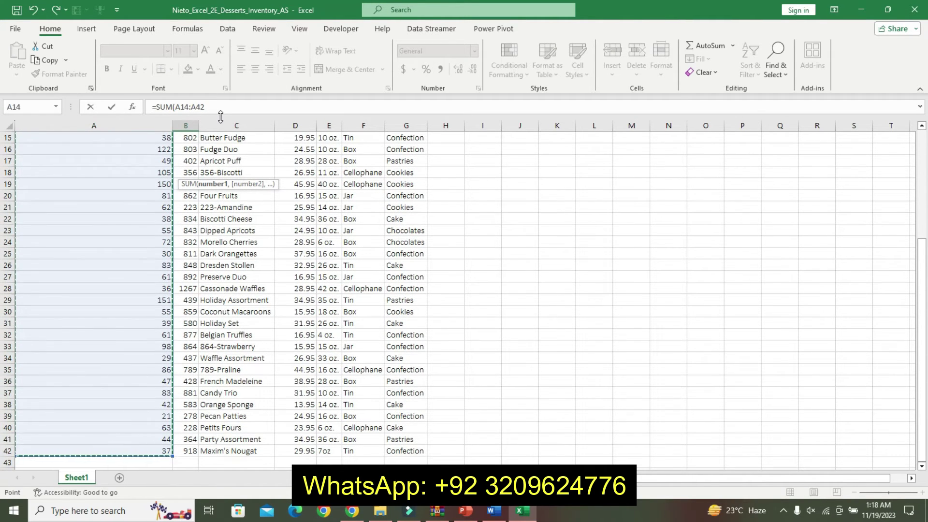
pyautogui.press('Return')
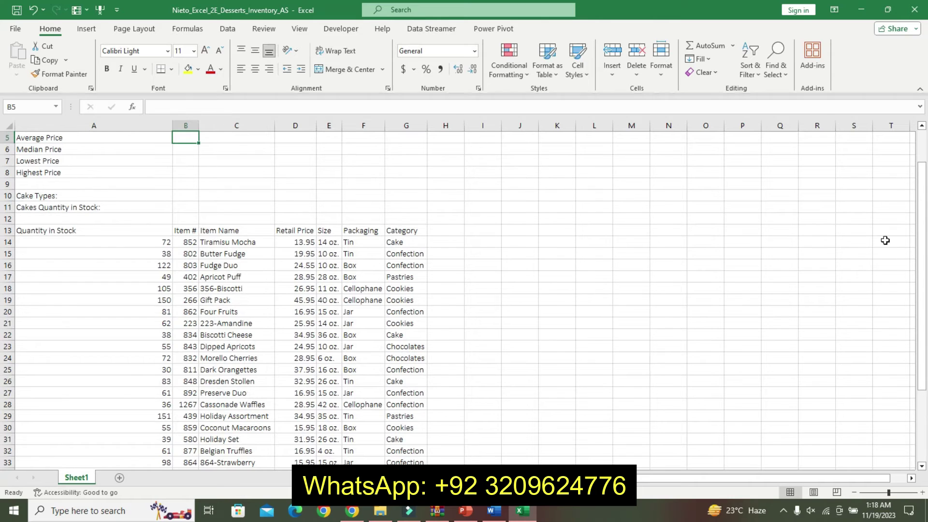
pyautogui.moveTo(923, 252); pyautogui.dragTo(923, 189)
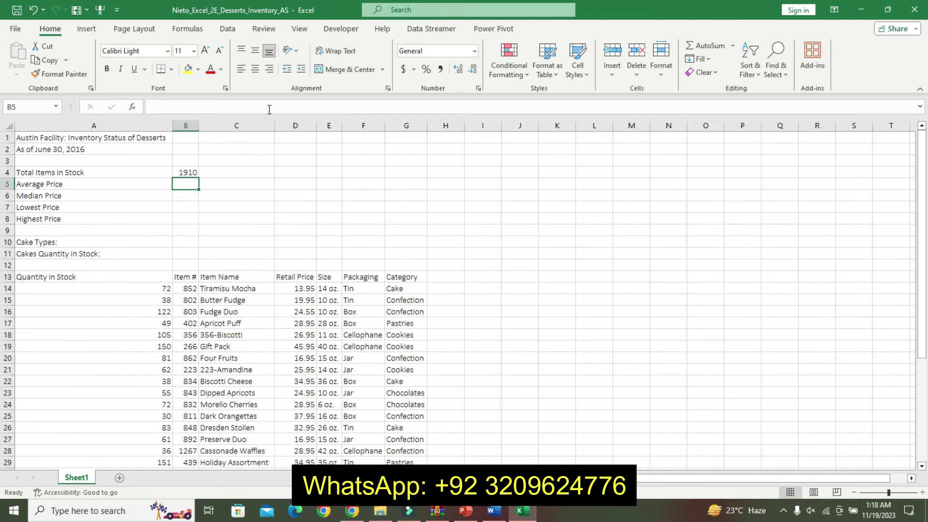
pyautogui.click(495, 510)
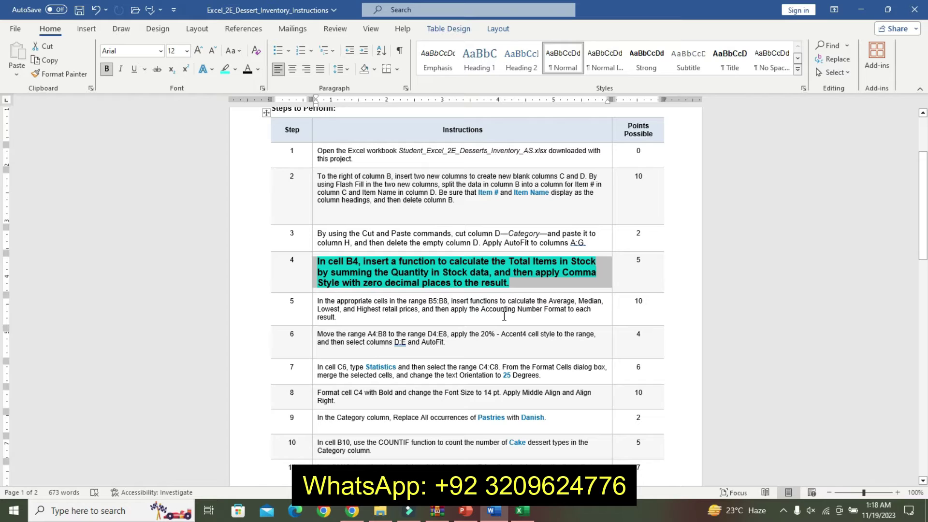
pyautogui.moveTo(495, 276); pyautogui.dragTo(496, 272)
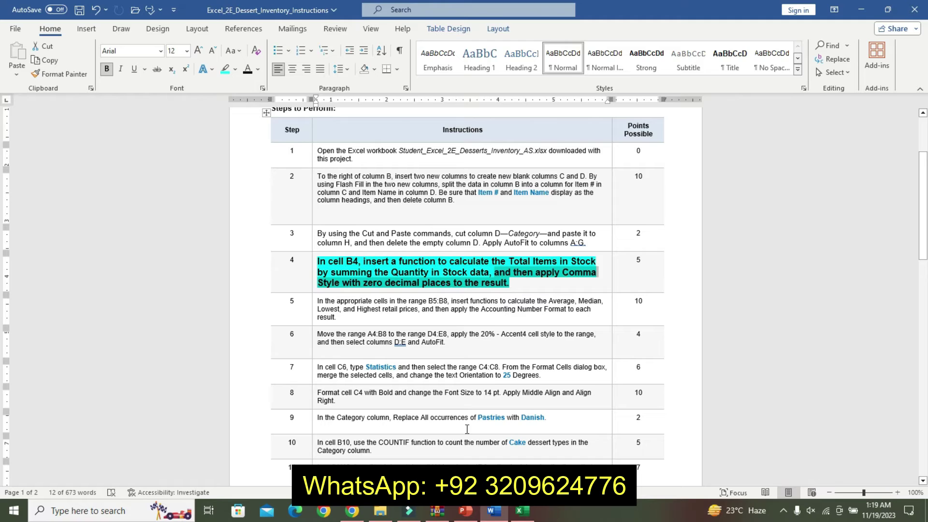
pyautogui.click(522, 510)
# Step: Format B4 in Comma style with no decimals so it shows 1,910
pyautogui.click(189, 173)
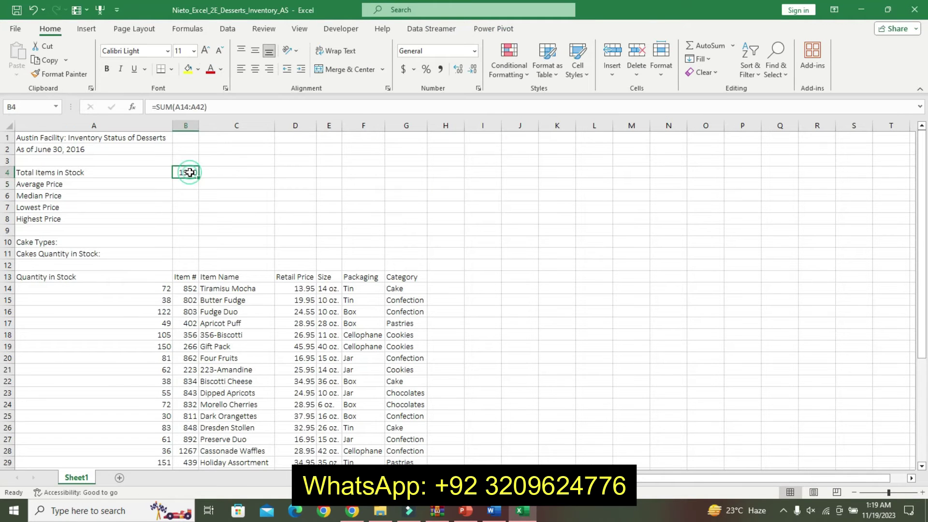
pyautogui.click(578, 73)
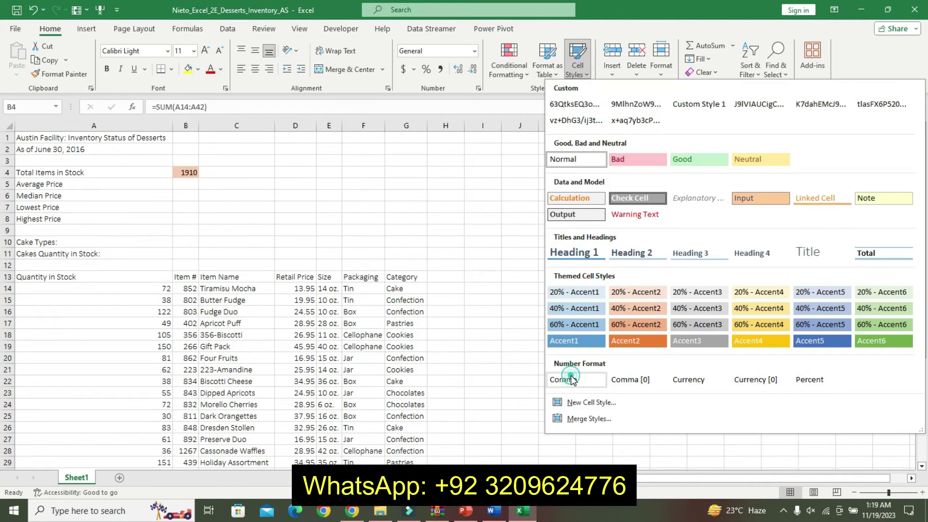
pyautogui.click(572, 379)
pyautogui.click(471, 71)
pyautogui.click(471, 71)
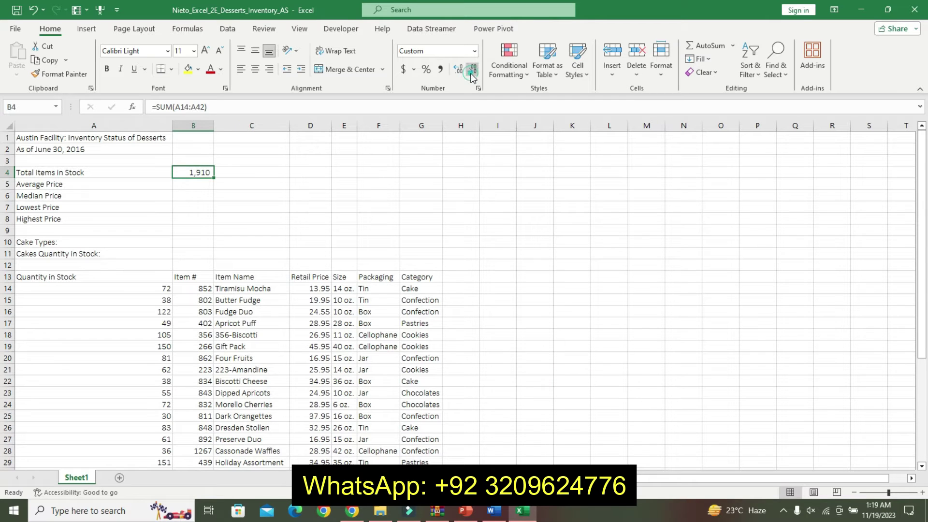
pyautogui.click(490, 511)
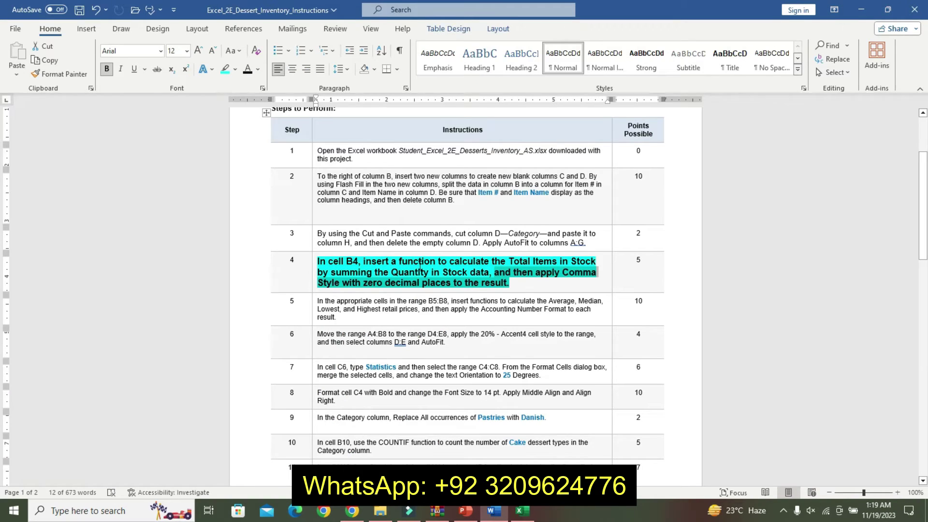
# Step: Undo step 4's formatting and make step 5's instruction 11 pt, bold and turquoise-highlighted
pyautogui.hotkey('ctrl', 'z')
pyautogui.hotkey('ctrl', 'z')
pyautogui.hotkey('ctrl', 'z')
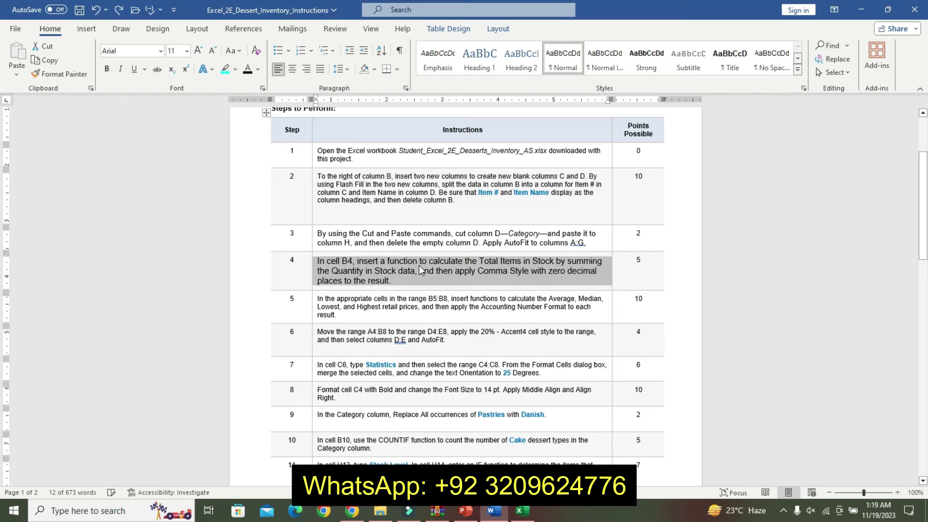
pyautogui.hotkey('ctrl', 'z')
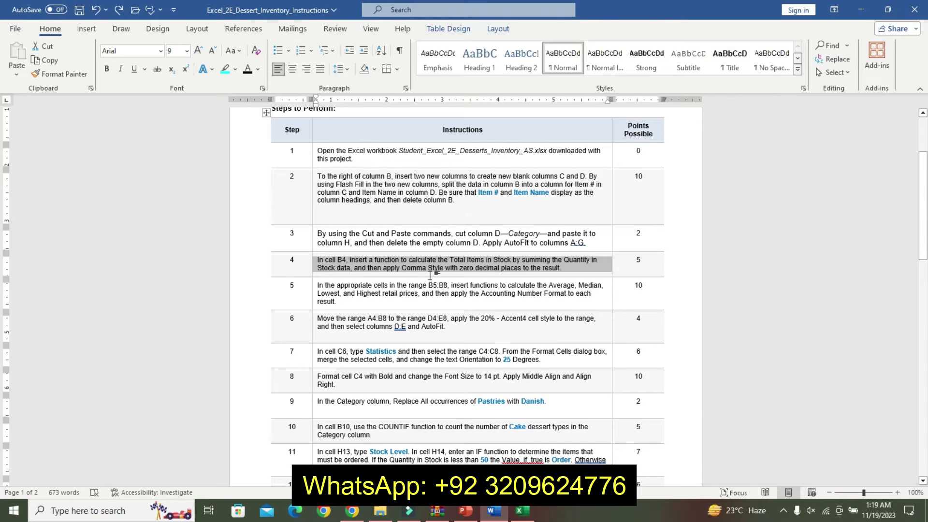
pyautogui.click(314, 289)
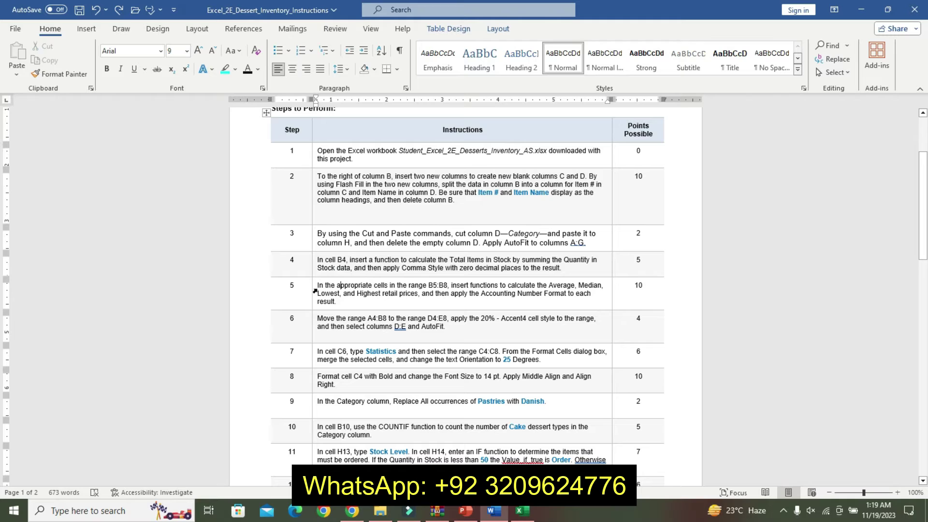
pyautogui.click(393, 251)
pyautogui.click(392, 251)
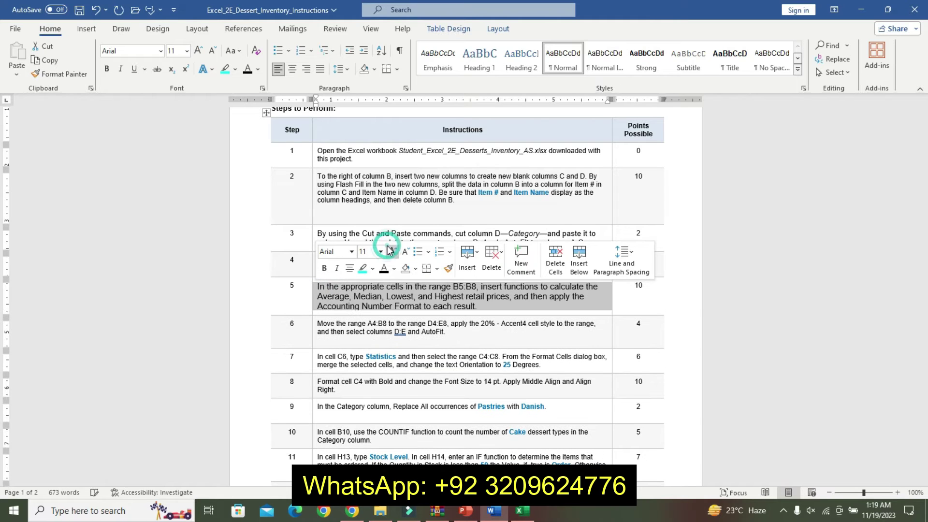
pyautogui.click(323, 269)
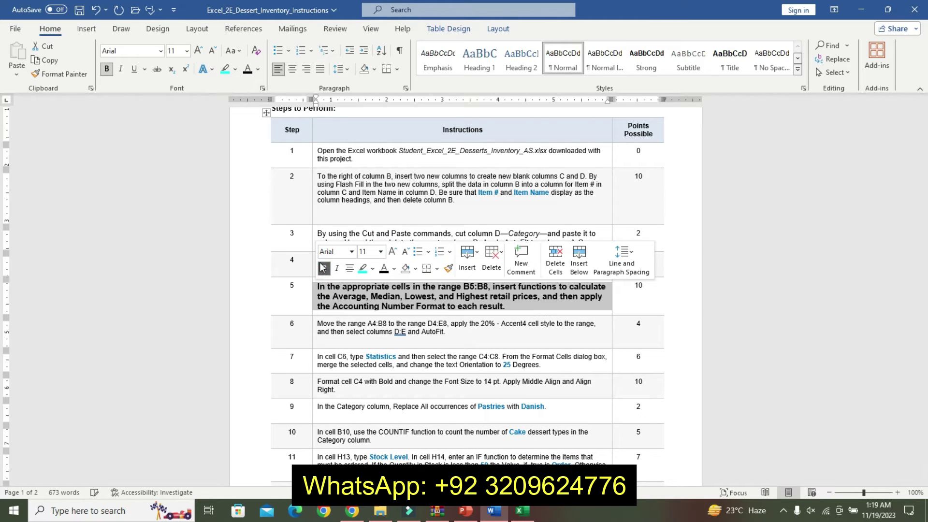
pyautogui.click(372, 269)
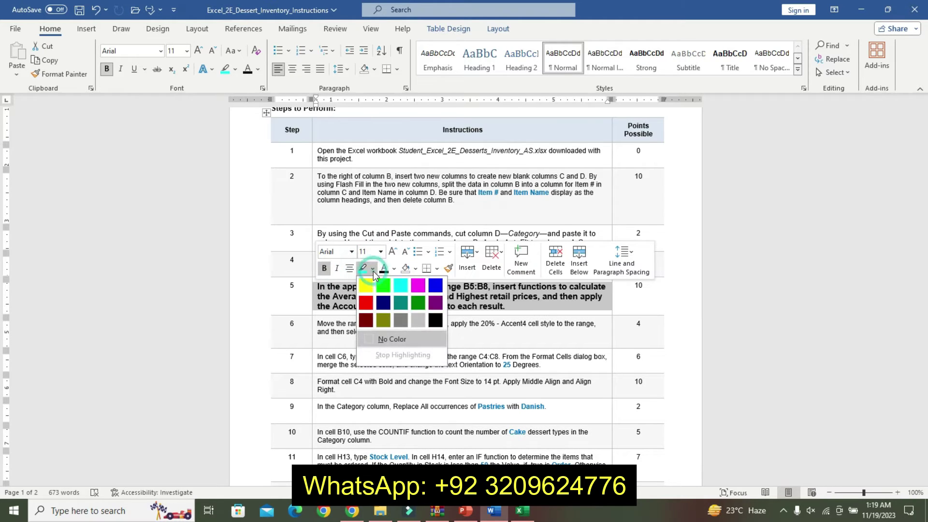
pyautogui.click(372, 269)
pyautogui.click(363, 269)
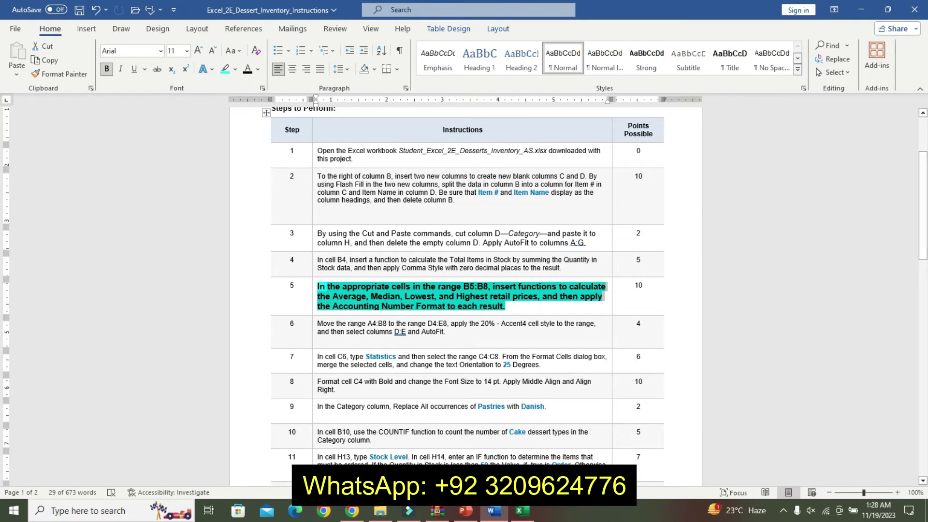
# Step: Enter =AVERAGE(D14:D42) in B5 so it shows 27.42, and begin the B6 formula
pyautogui.hotkey('alt', 'Tab')
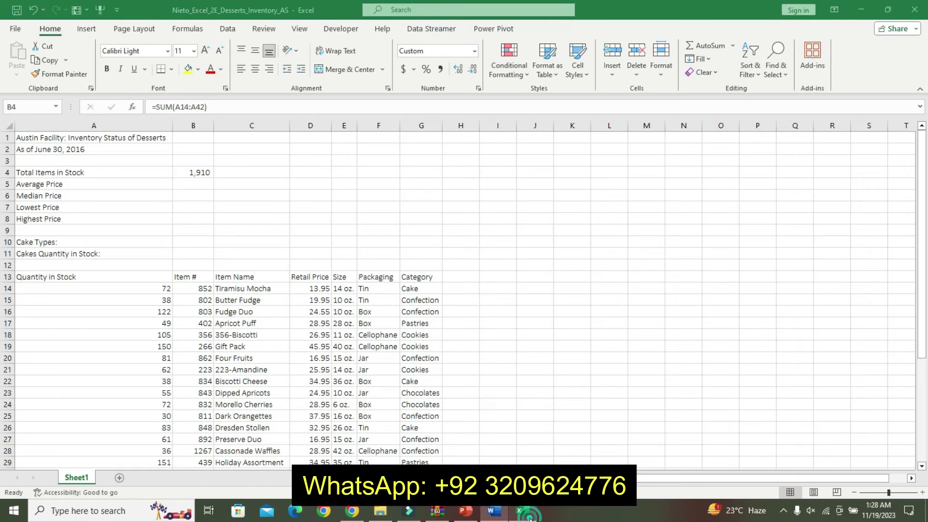
pyautogui.click(186, 185)
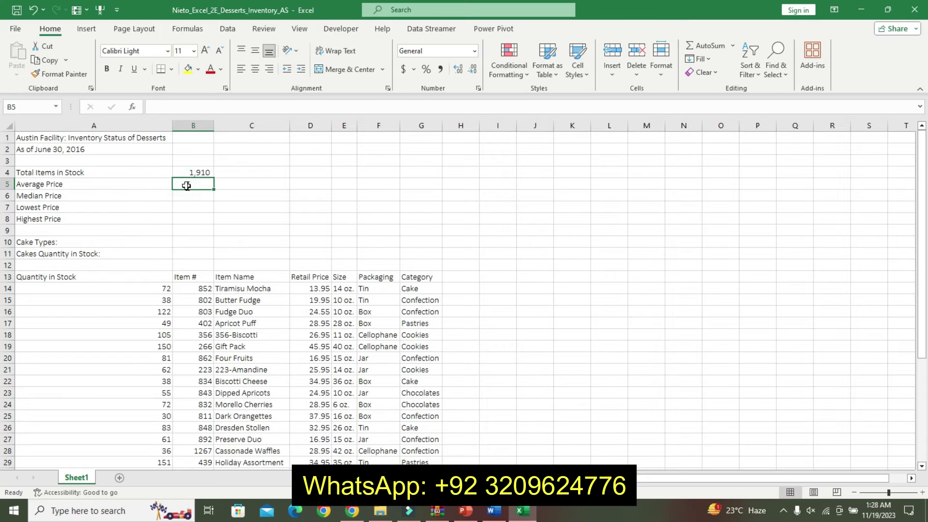
pyautogui.write('=A')
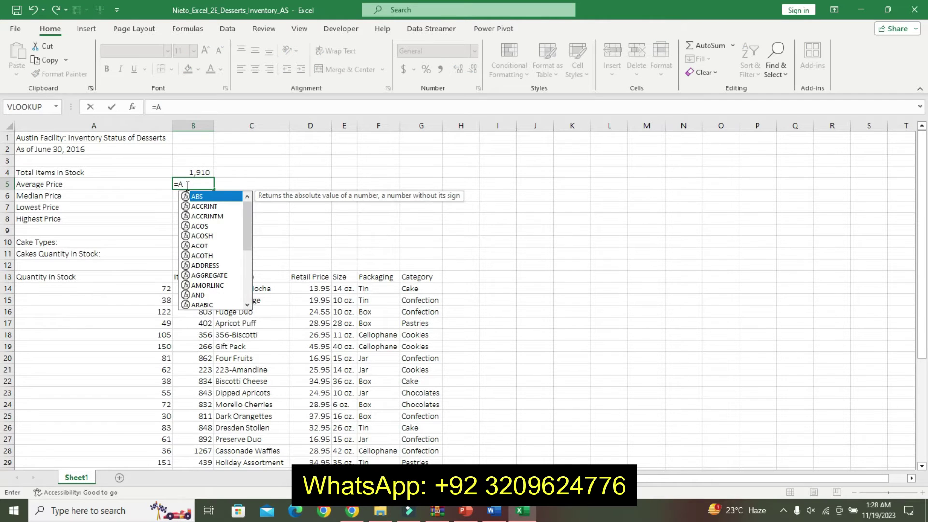
pyautogui.write('VER')
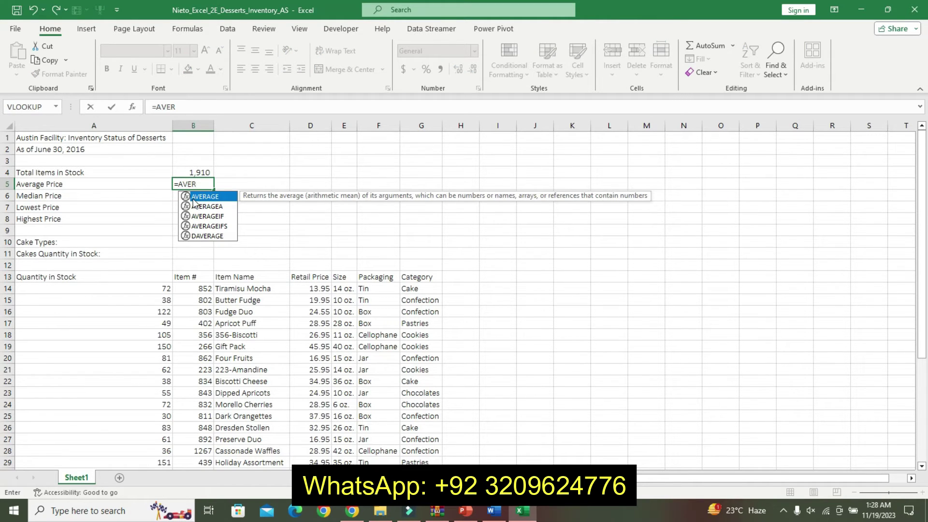
pyautogui.doubleClick(194, 197)
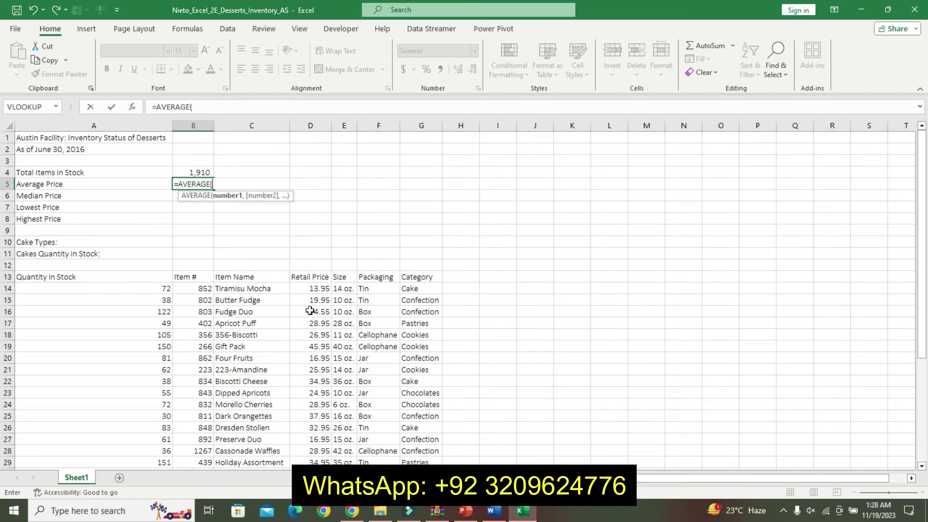
pyautogui.moveTo(314, 289); pyautogui.dragTo(312, 466)
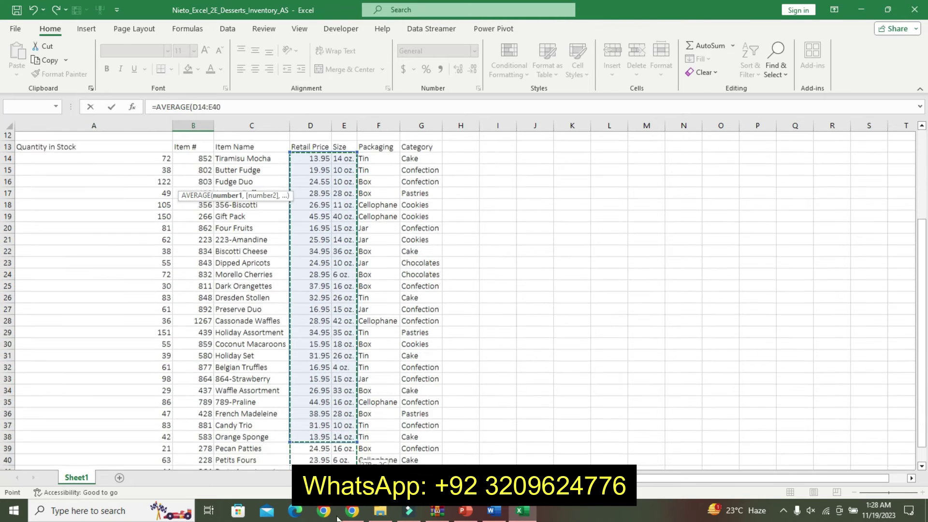
pyautogui.moveTo(312, 466); pyautogui.dragTo(308, 429)
pyautogui.press('Return')
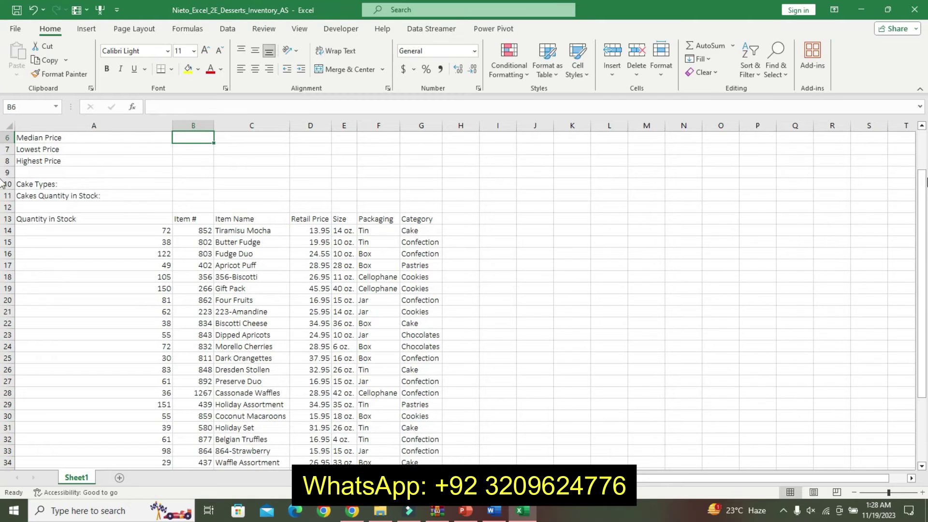
pyautogui.scroll(2, 924, 227)
pyautogui.write('=M')
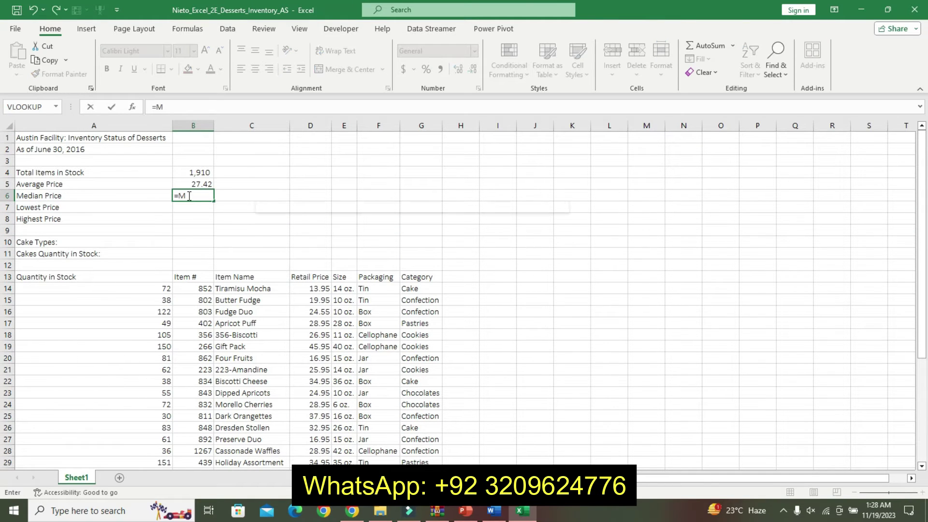
pyautogui.write('E')
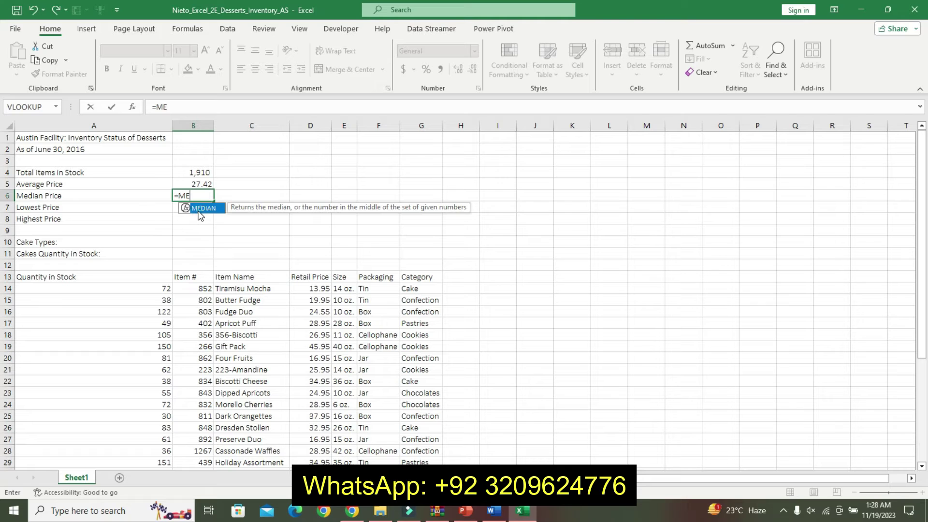
# Step: Complete =MEDIAN(D14:D42) in B6, giving 26.95
pyautogui.doubleClick(199, 211)
pyautogui.moveTo(316, 293); pyautogui.dragTo(309, 451)
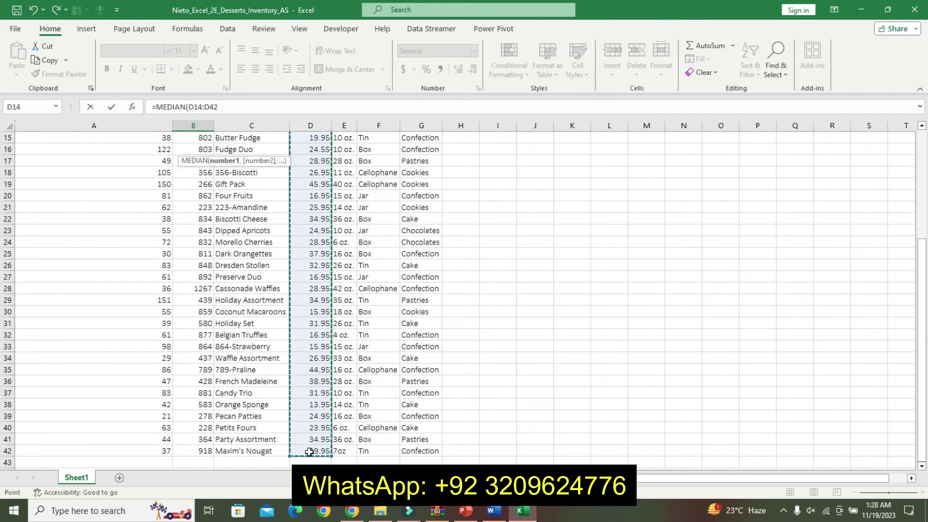
pyautogui.press('Return')
pyautogui.scroll(2, 888, 146)
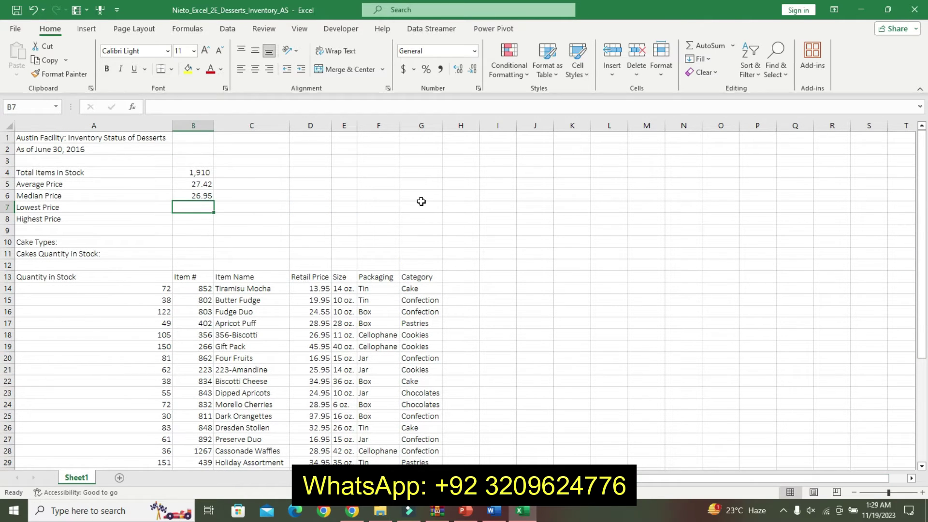
# Step: Enter =MIN(D14:D42) in B7, giving the lowest price 13.95
pyautogui.write('=MIN')
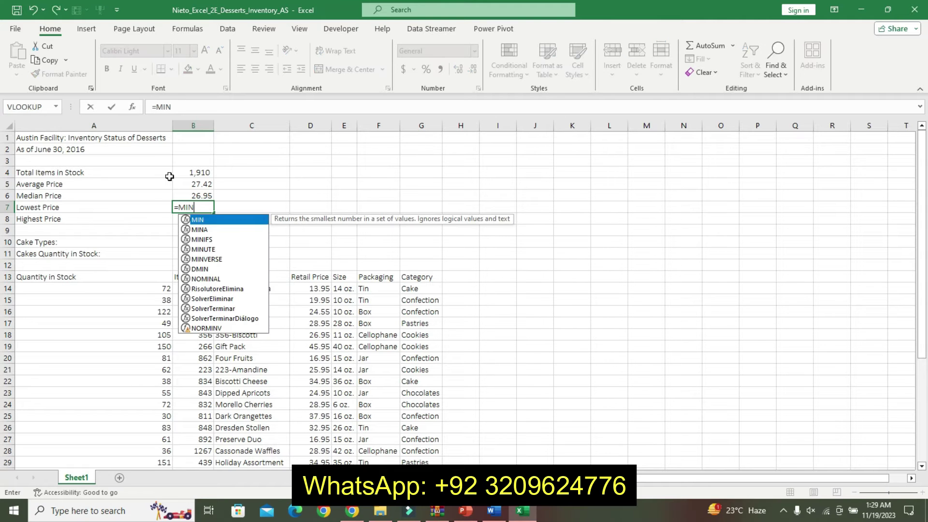
pyautogui.doubleClick(207, 221)
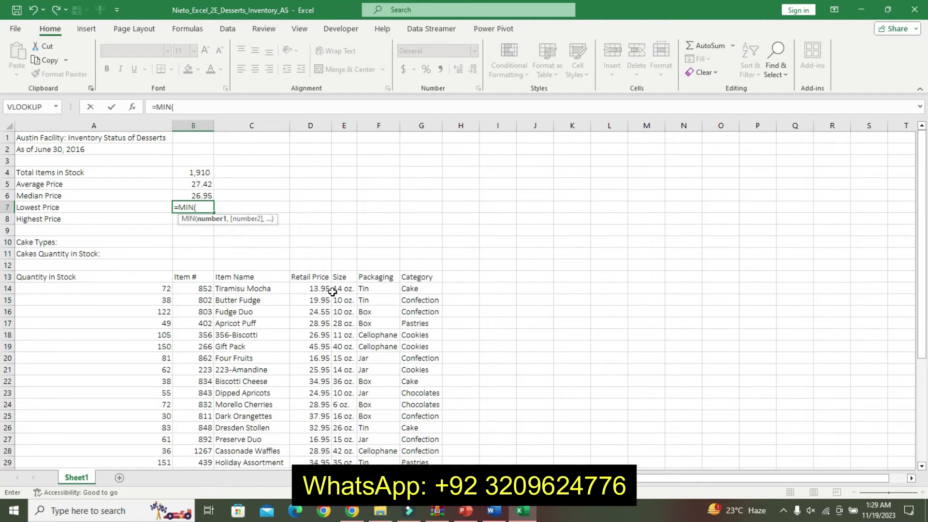
pyautogui.moveTo(320, 292); pyautogui.dragTo(360, 463)
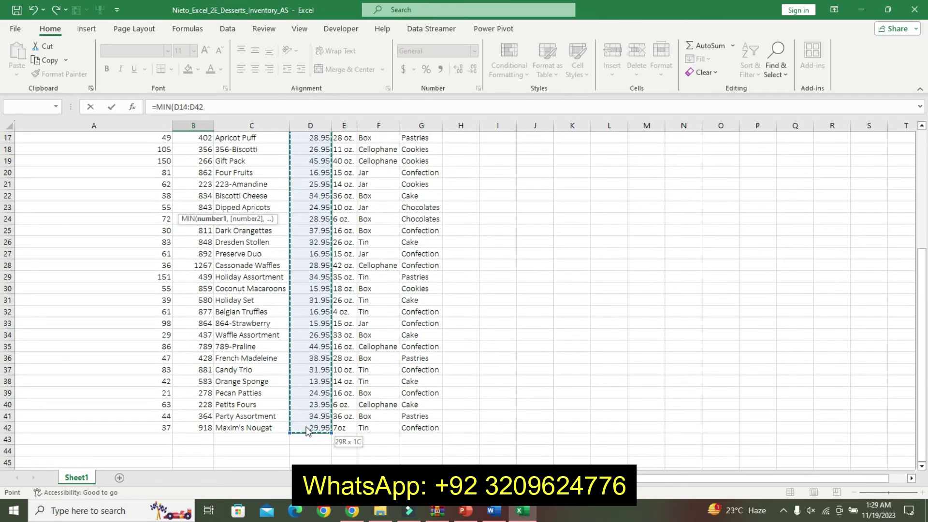
pyautogui.moveTo(360, 463); pyautogui.dragTo(307, 427)
pyautogui.press('Return')
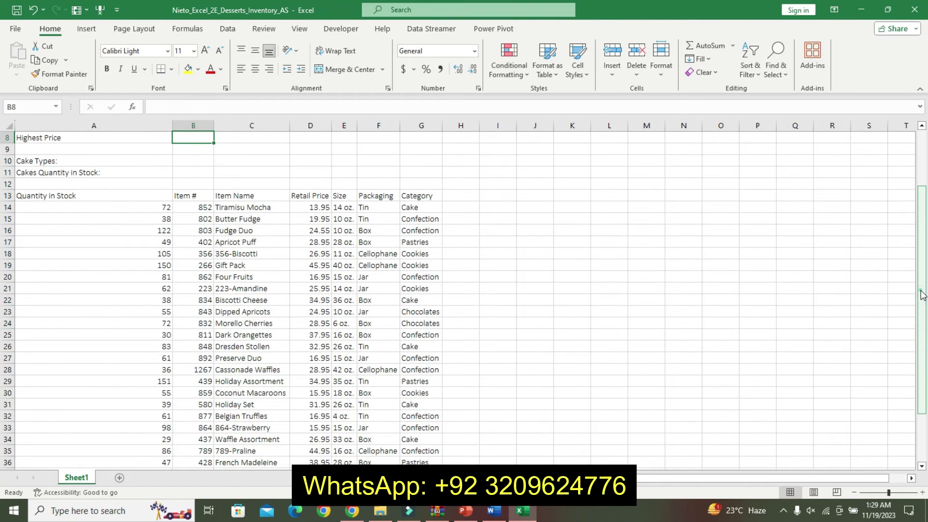
pyautogui.scroll(3, 900, 230)
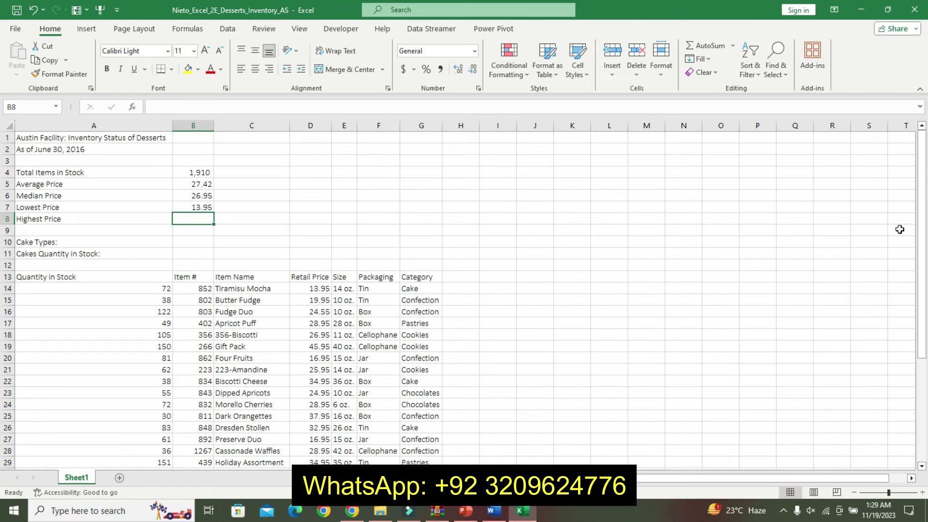
# Step: Enter =MAX(D14:D42) in B8, giving the highest price 45.95
pyautogui.write('=')
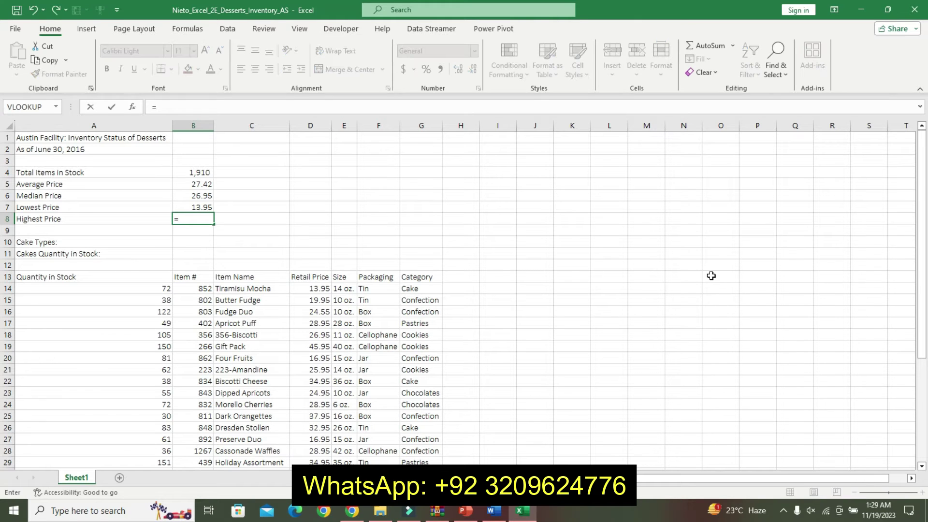
pyautogui.write('MAX')
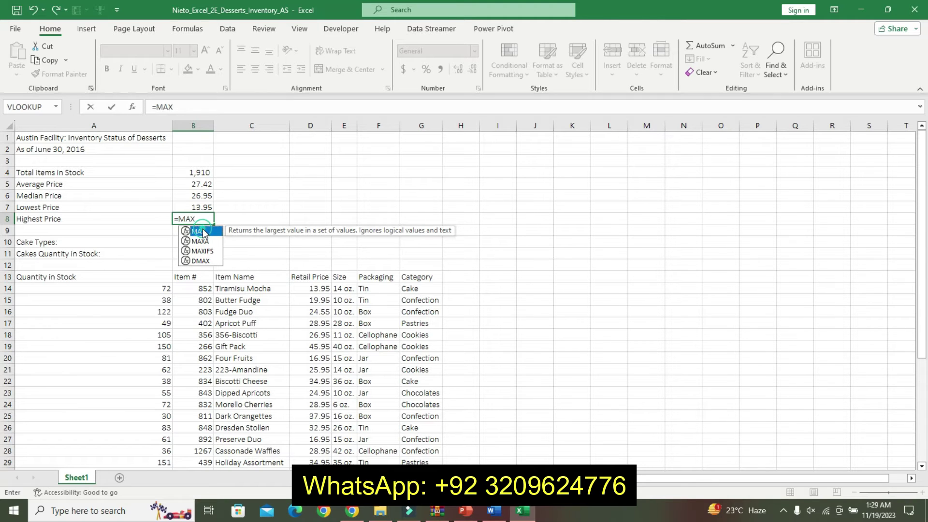
pyautogui.doubleClick(203, 234)
pyautogui.moveTo(314, 288)
pyautogui.mouseDown()
pyautogui.moveTo(322, 429)
pyautogui.moveTo(304, 462)
pyautogui.mouseUp()
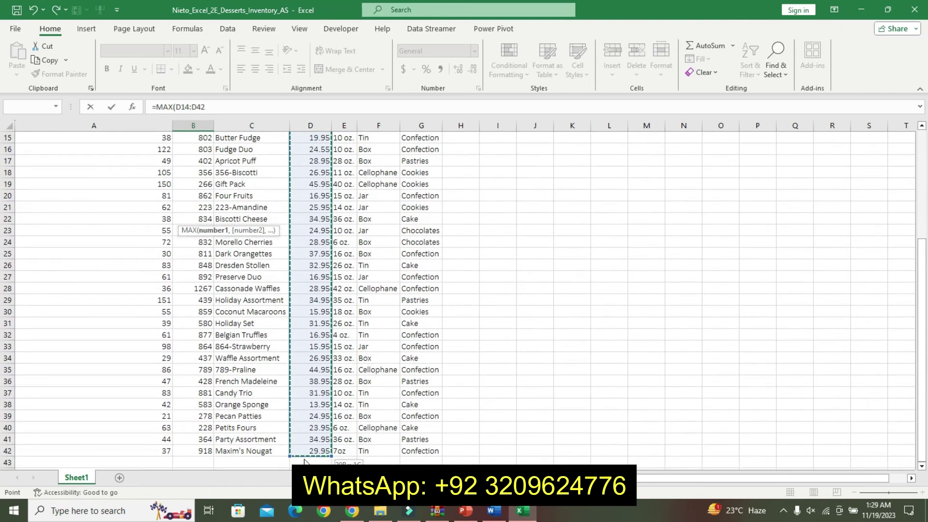
pyautogui.press('Escape')
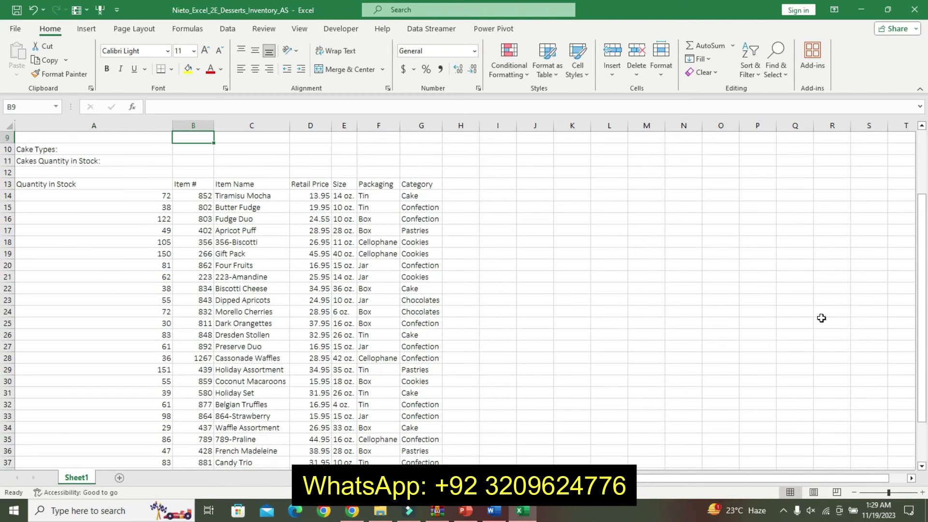
pyautogui.scroll(3, 894, 205)
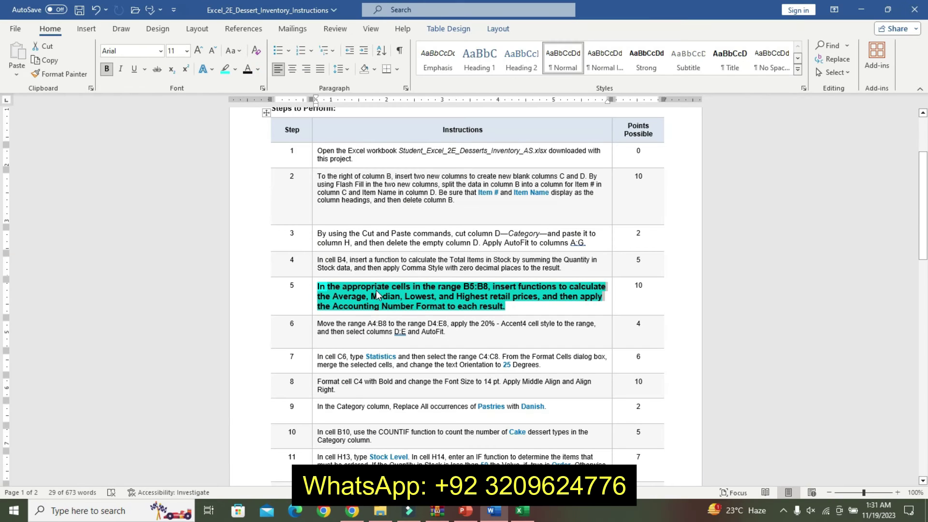
# Step: Give the four price results in B5:B8 Accounting format with dollar signs
pyautogui.click(386, 306)
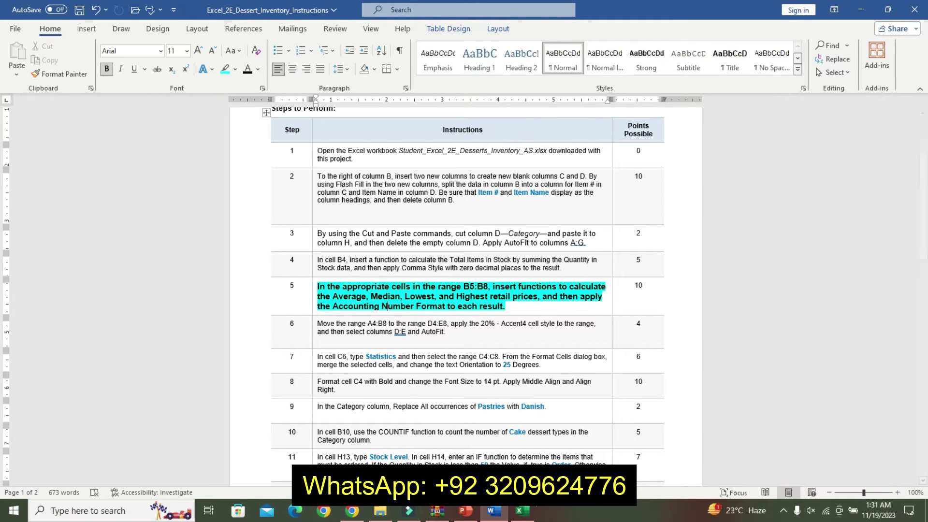
pyautogui.click(522, 511)
pyautogui.moveTo(194, 184); pyautogui.dragTo(196, 220)
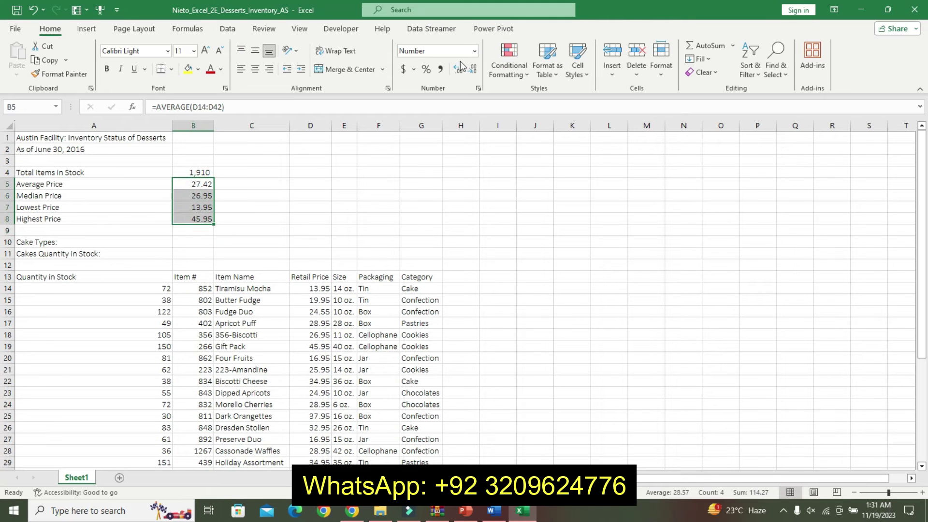
pyautogui.click(405, 75)
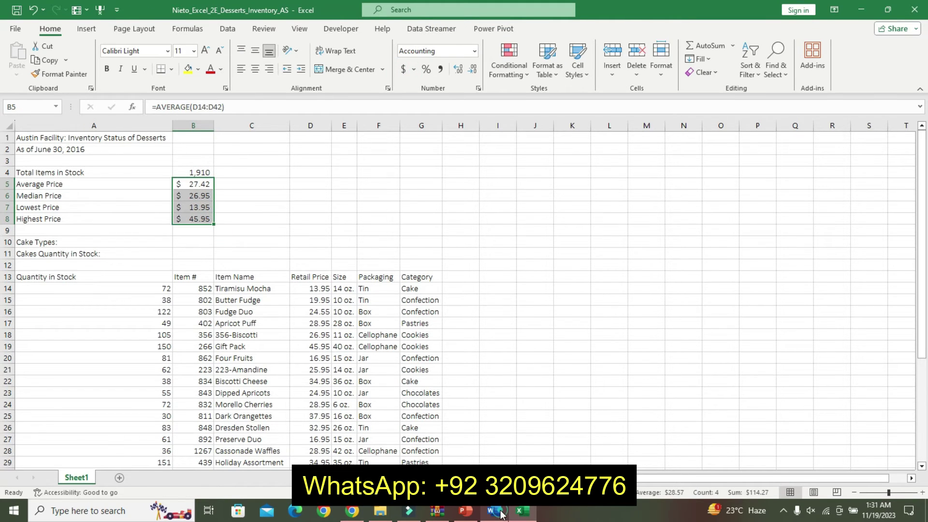
pyautogui.click(498, 511)
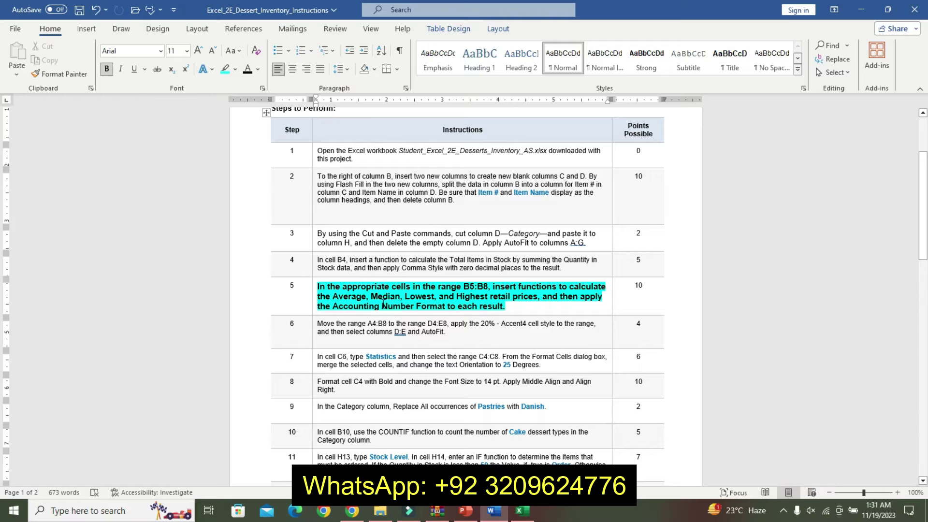
# Step: Remove the bold and highlight emphasis from step 5's instruction
pyautogui.tripleClick(387, 286)
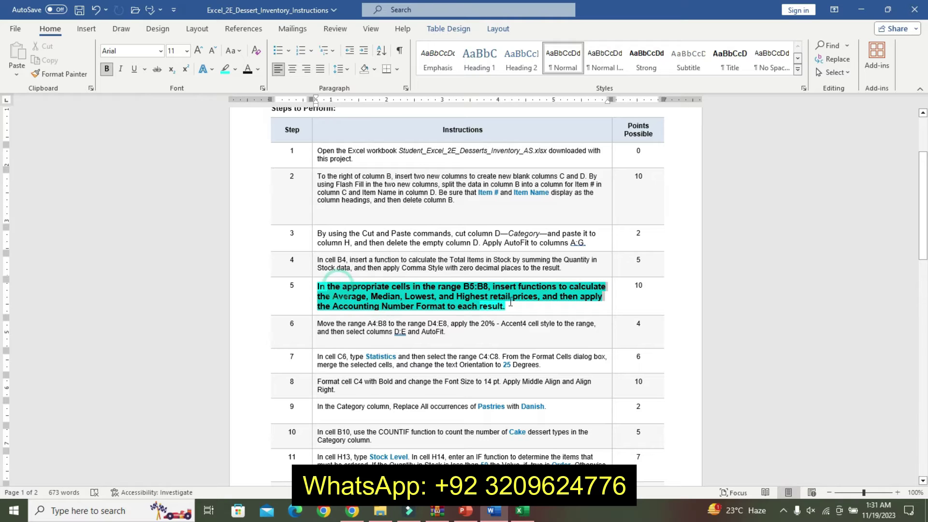
pyautogui.click(389, 284)
pyautogui.hotkey('ctrl', 'z')
pyautogui.hotkey('ctrl', 'z')
pyautogui.hotkey('ctrl', 'z')
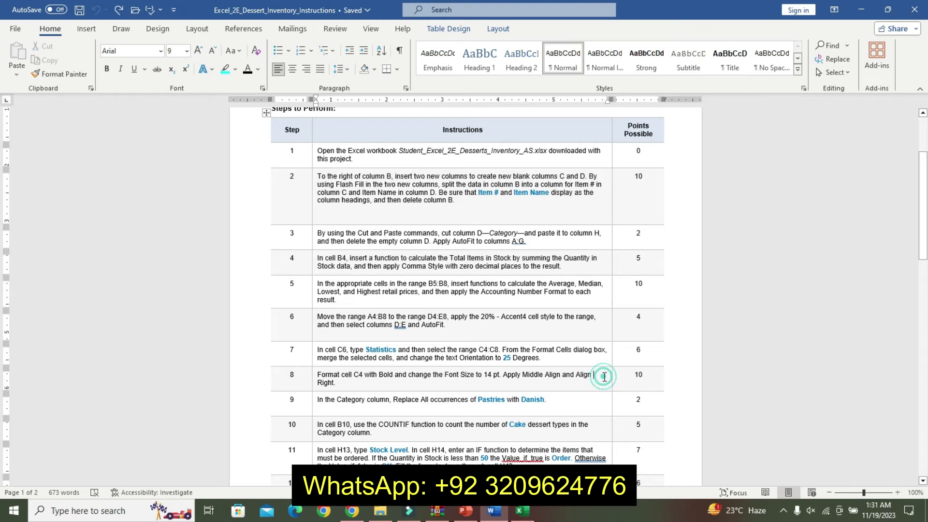
pyautogui.moveTo(922, 256)
pyautogui.mouseDown()
pyautogui.moveTo(921, 390)
pyautogui.moveTo(895, 246)
pyautogui.moveTo(899, 263)
pyautogui.mouseUp()
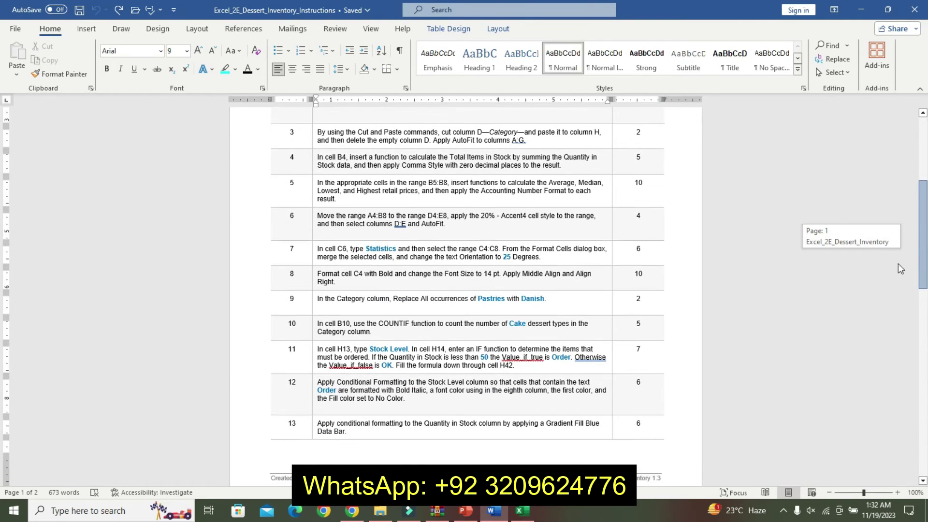
# Step: Make step 6's instruction 12 pt, bold and cyan-highlighted, and select its A4:B8 reference
pyautogui.click(314, 220)
pyautogui.hotkey('ctrl', 'shift', '.')
pyautogui.hotkey('ctrl', 'shift', '.')
pyautogui.hotkey('ctrl', 'shift', '.')
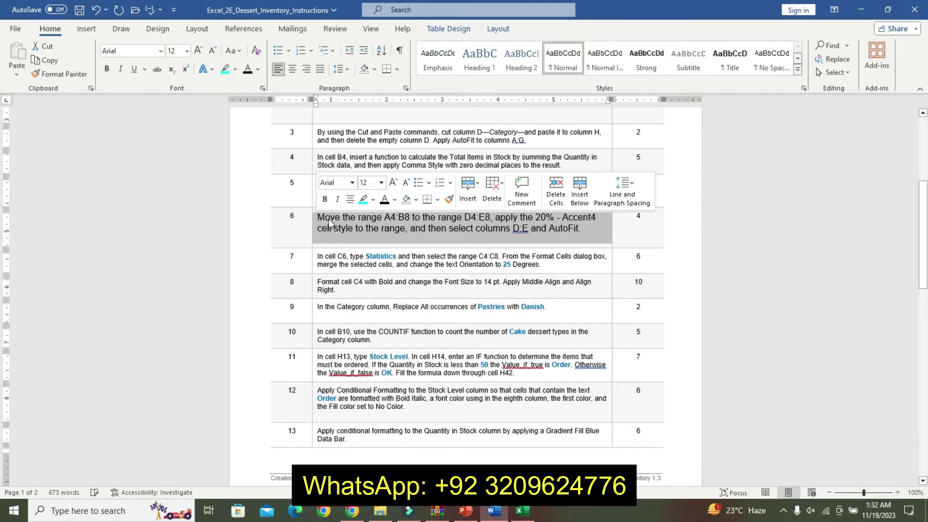
pyautogui.click(325, 199)
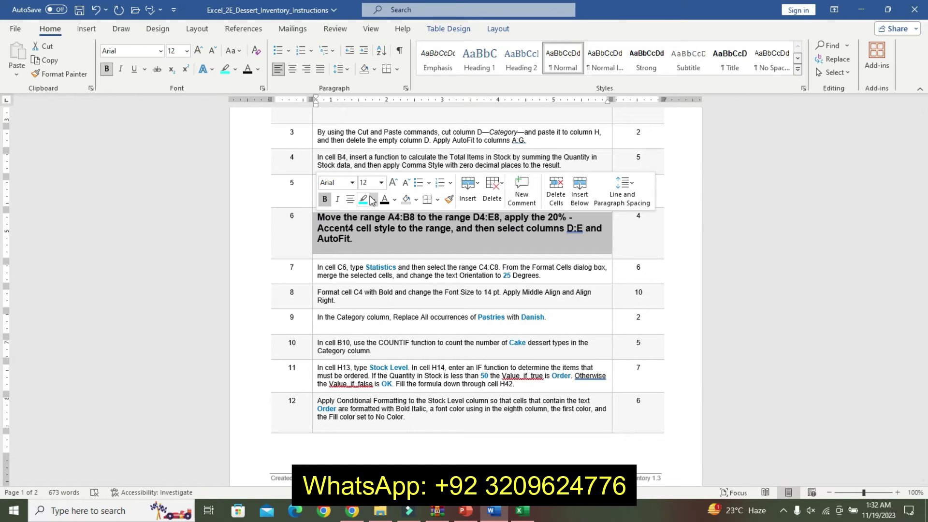
pyautogui.click(364, 198)
pyautogui.moveTo(388, 217); pyautogui.dragTo(410, 218)
pyautogui.hotkey('ctrl', 'c')
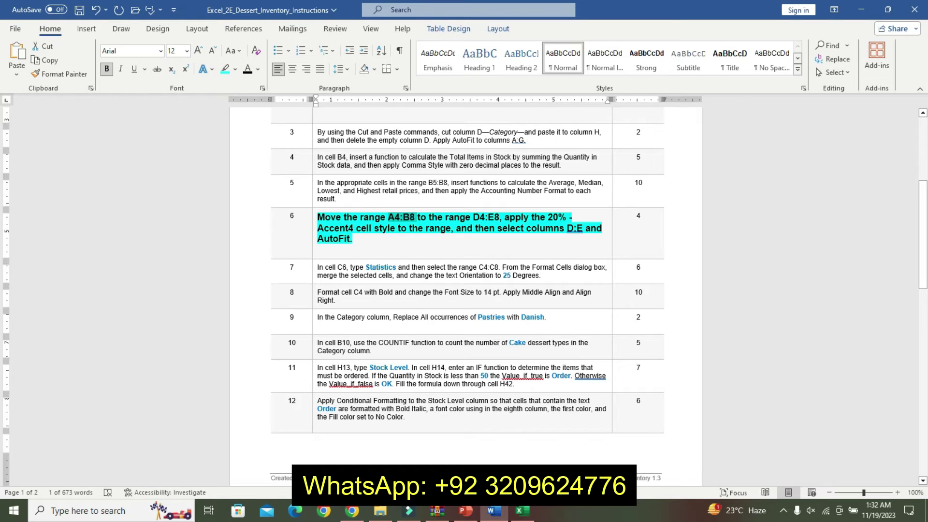
# Step: Select the summary range A4:B8 in Excel by pasting it into the Name Box
pyautogui.click(521, 511)
pyautogui.click(29, 106)
pyautogui.hotkey('ctrl', 'v')
pyautogui.press('Return')
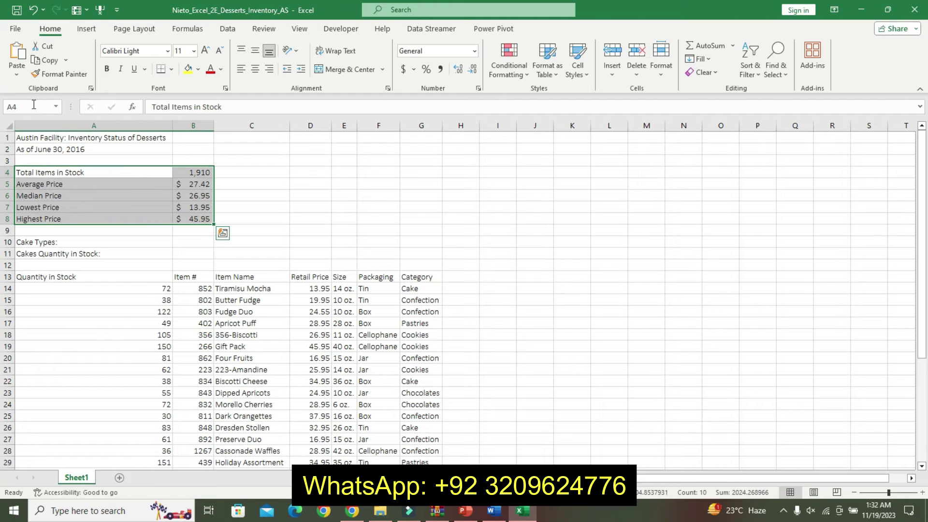
# Step: Move the summary block from A4:B8 to D4:E8 with cut and paste
pyautogui.click(54, 54)
pyautogui.click(494, 511)
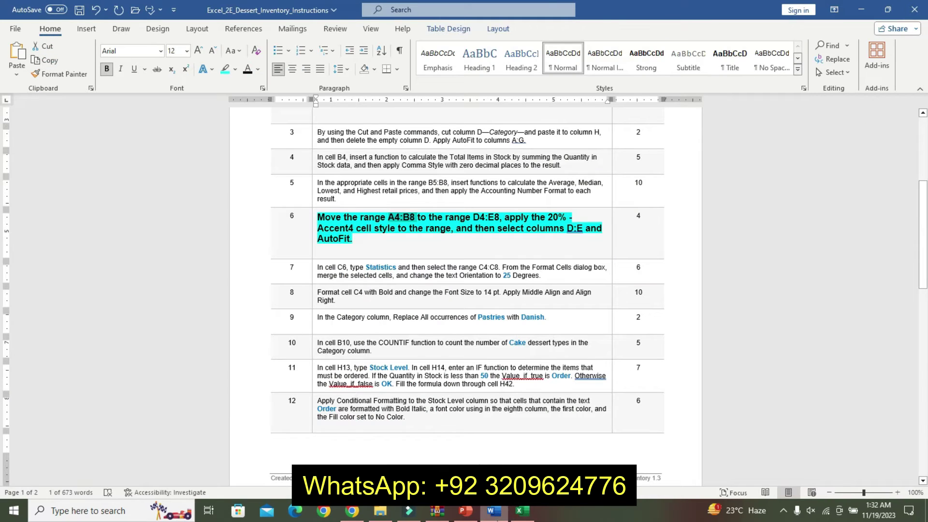
pyautogui.click(523, 512)
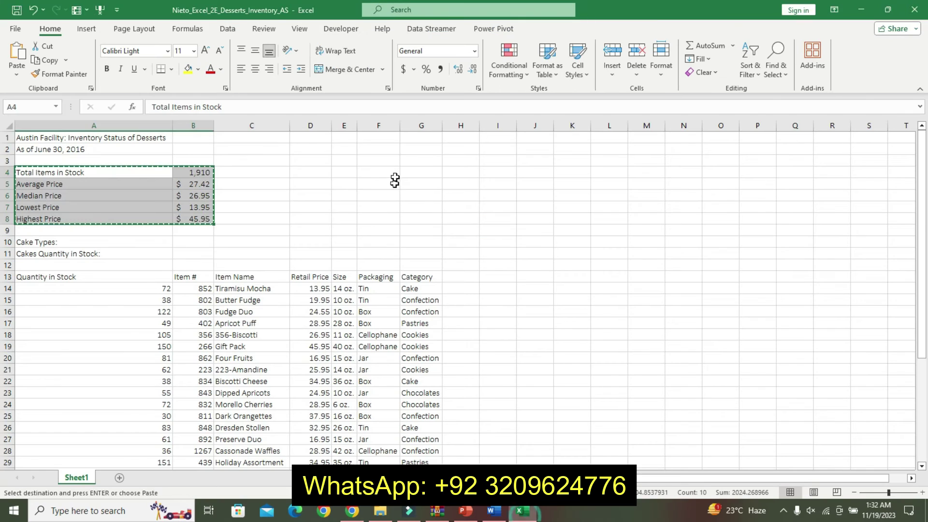
pyautogui.moveTo(314, 171)
pyautogui.mouseDown()
pyautogui.moveTo(359, 231)
pyautogui.moveTo(355, 220)
pyautogui.mouseUp()
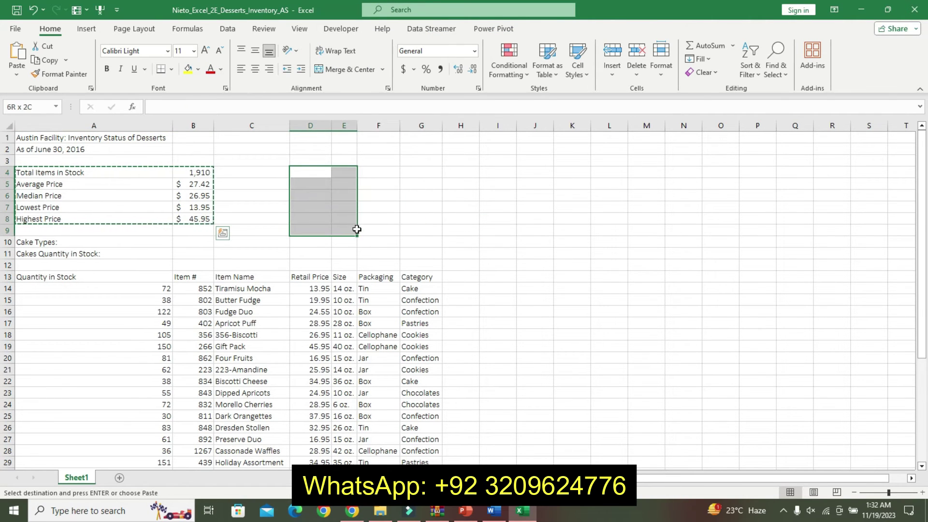
pyautogui.click(16, 52)
pyautogui.press('Return')
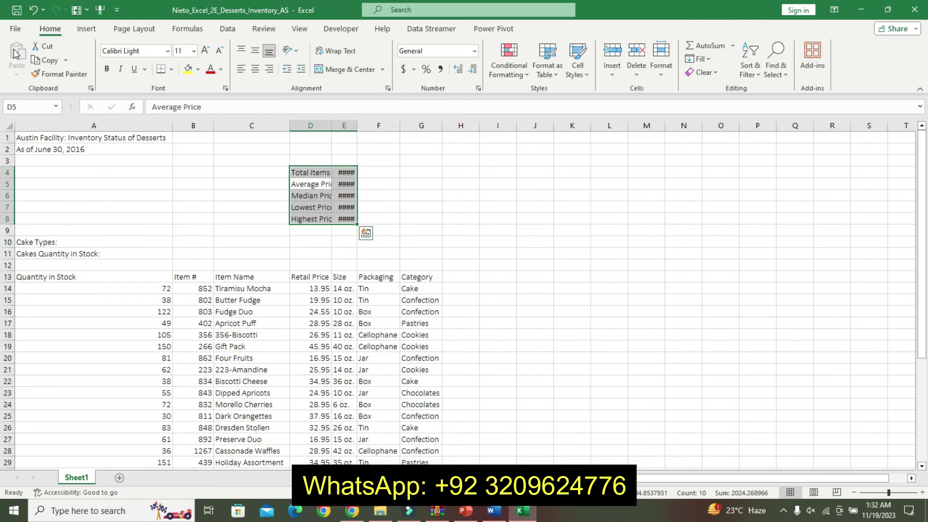
# Step: Apply the 20% - Accent4 cell style to D4:E8
pyautogui.click(493, 510)
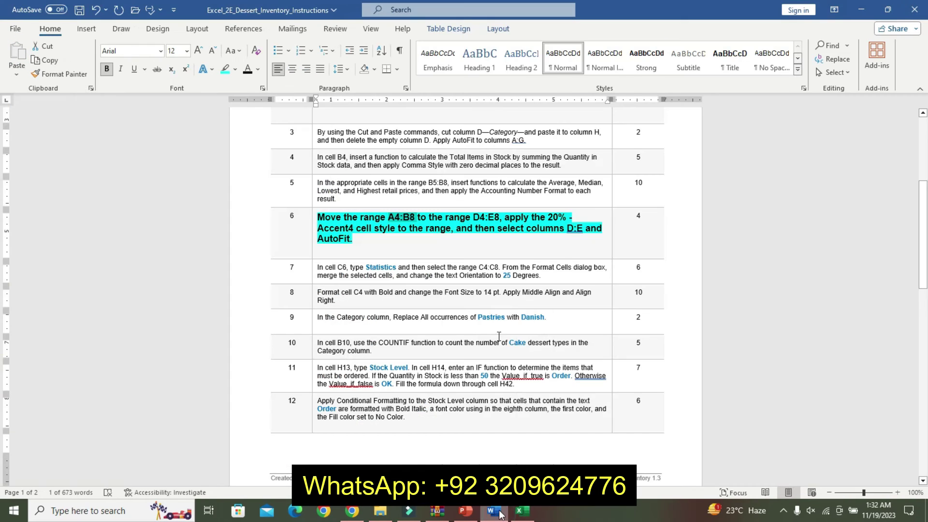
pyautogui.moveTo(505, 217); pyautogui.dragTo(523, 228)
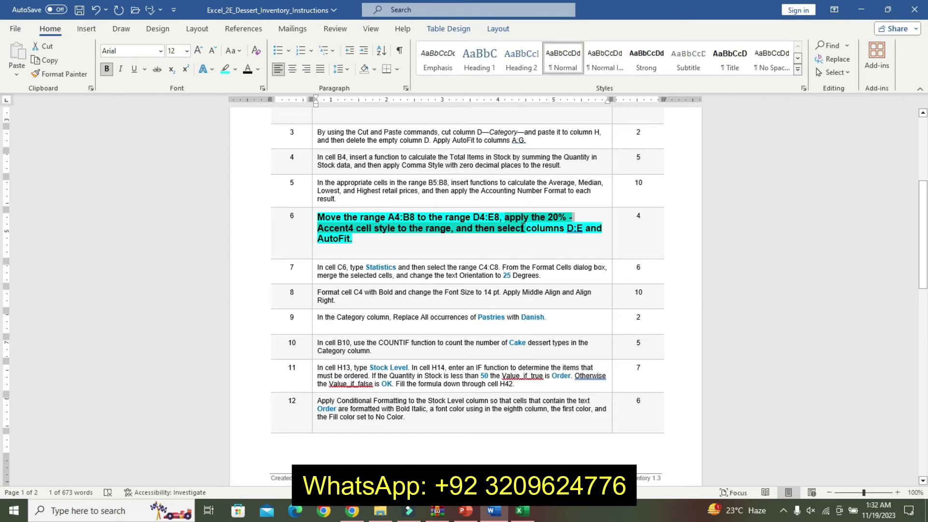
pyautogui.click(521, 511)
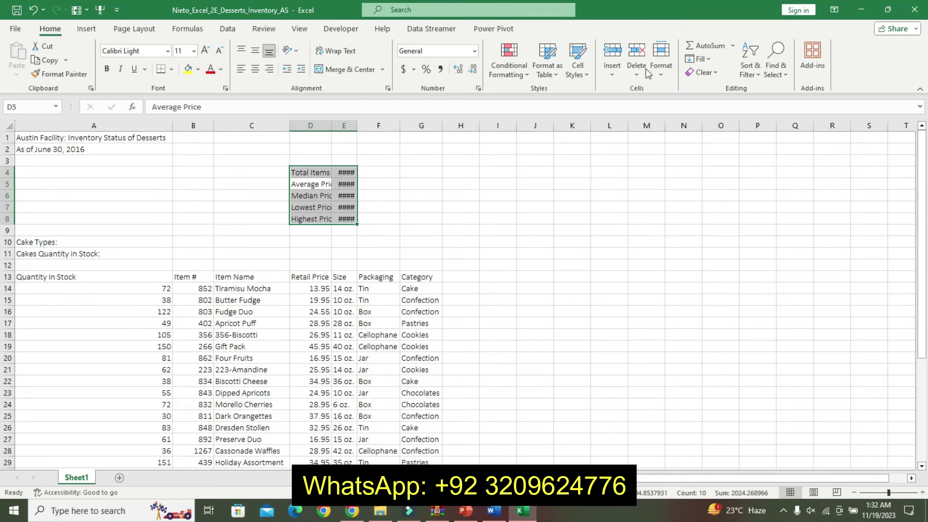
pyautogui.click(663, 75)
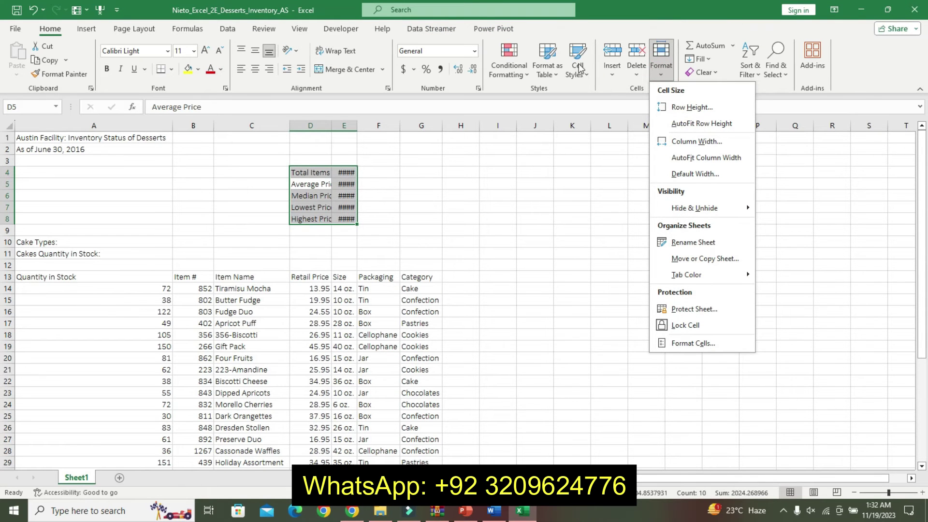
pyautogui.click(578, 70)
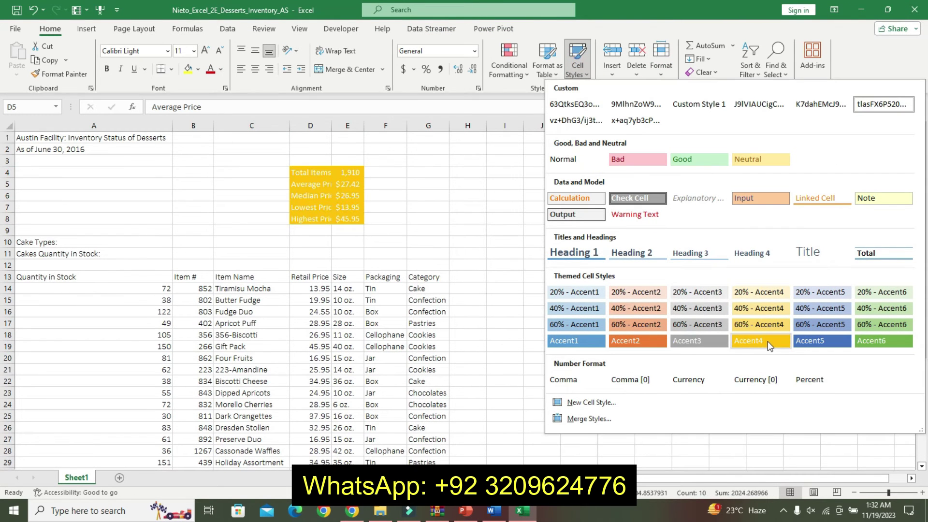
pyautogui.click(747, 289)
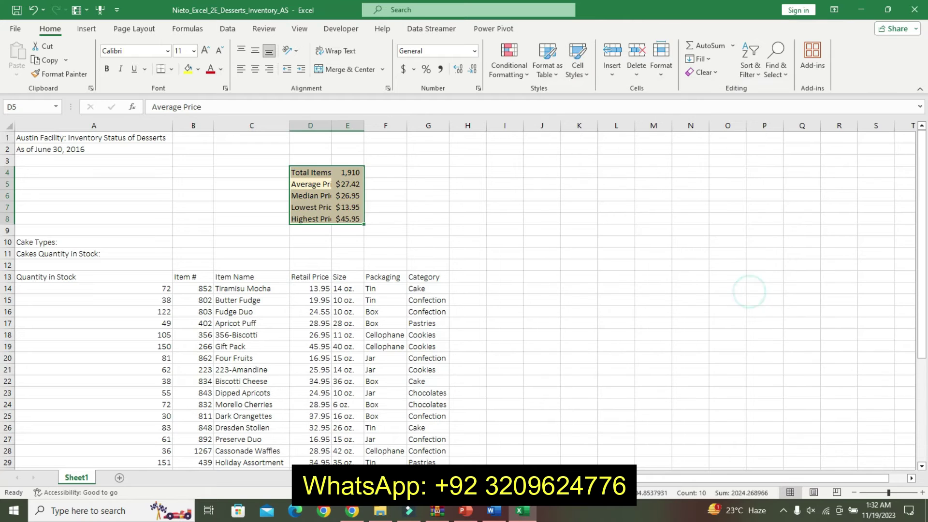
# Step: AutoFit the column width of columns D and E to their contents
pyautogui.click(504, 517)
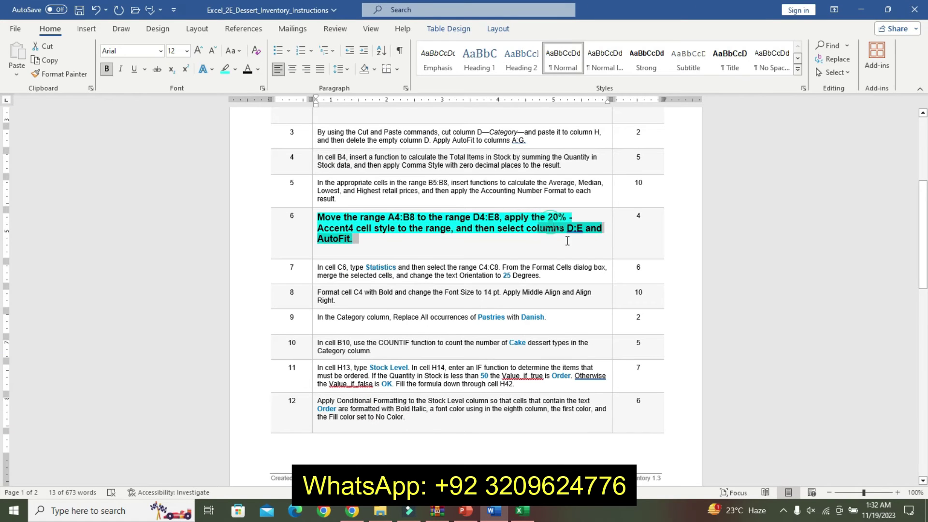
pyautogui.click(522, 511)
pyautogui.moveTo(317, 126); pyautogui.dragTo(348, 126)
pyautogui.click(661, 63)
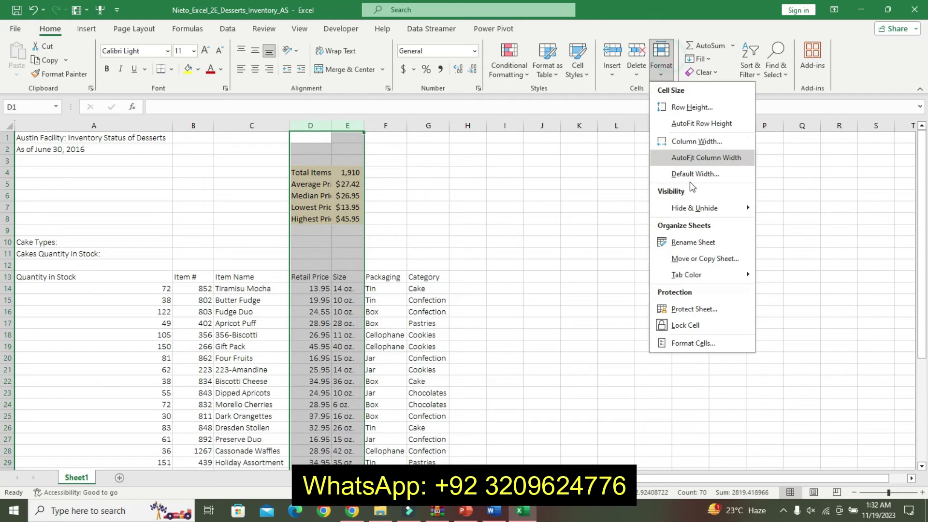
pyautogui.click(693, 164)
pyautogui.click(404, 347)
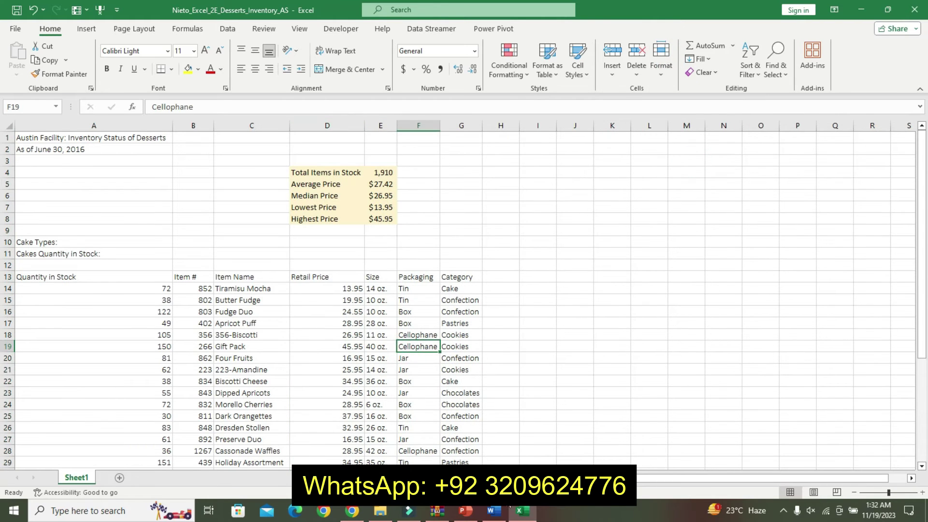
pyautogui.click(491, 511)
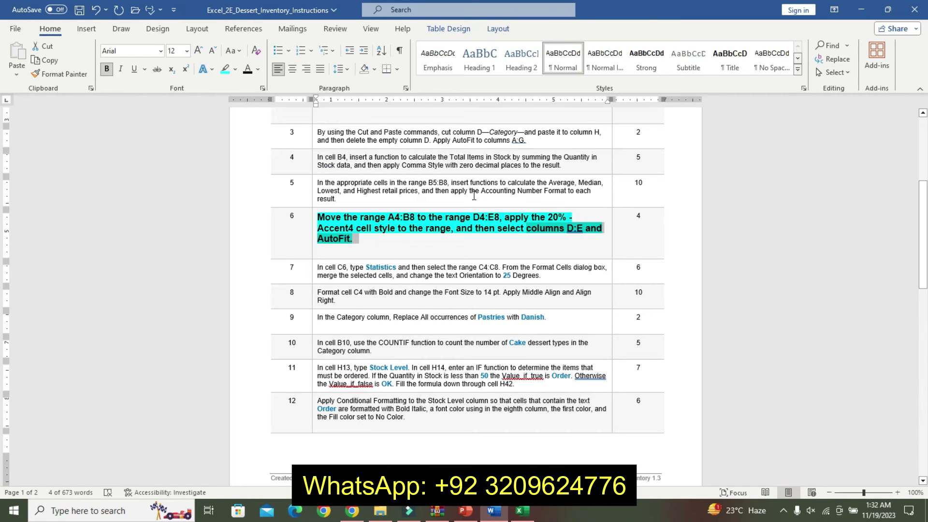
# Step: Undo step 6's emphasis and make step 7 bold, 12 pt with cyan highlight
pyautogui.hotkey('ctrl', 'z')
pyautogui.hotkey('ctrl', 'z')
pyautogui.hotkey('ctrl', 'z')
pyautogui.hotkey('ctrl', 'z')
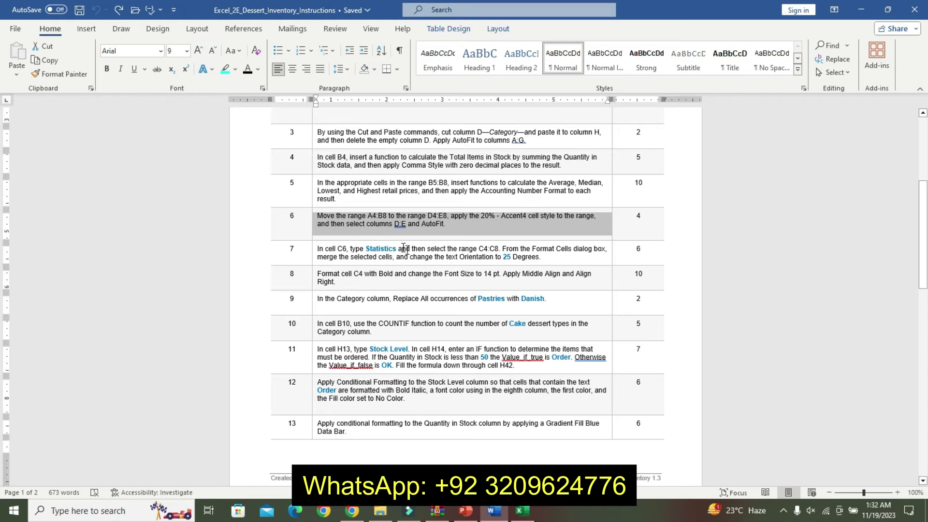
pyautogui.tripleClick(321, 256)
pyautogui.click(378, 218)
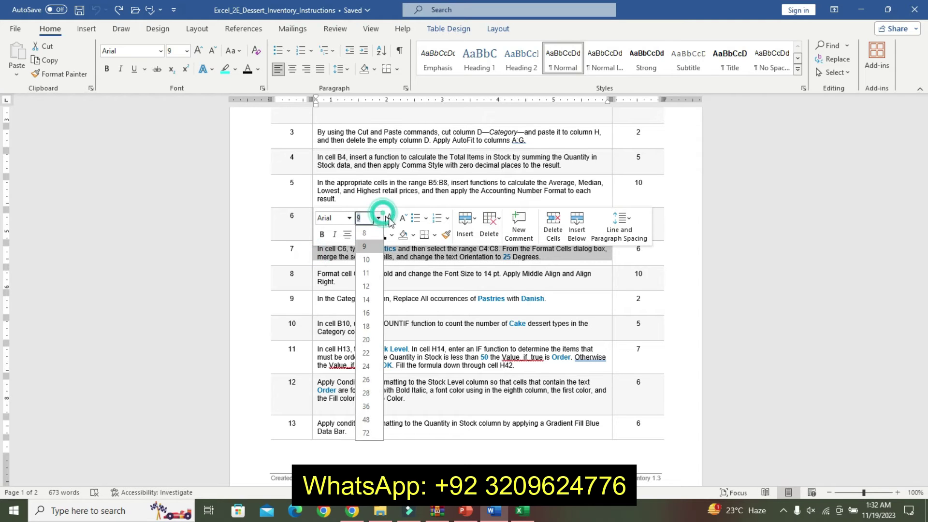
pyautogui.click(390, 219)
pyautogui.click(391, 218)
pyautogui.click(391, 219)
pyautogui.click(321, 234)
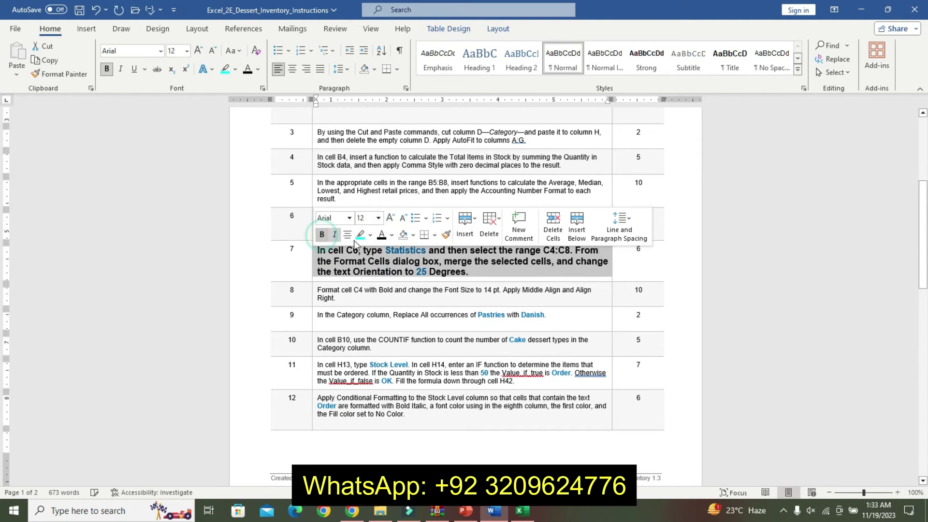
pyautogui.click(360, 235)
pyautogui.doubleClick(420, 248)
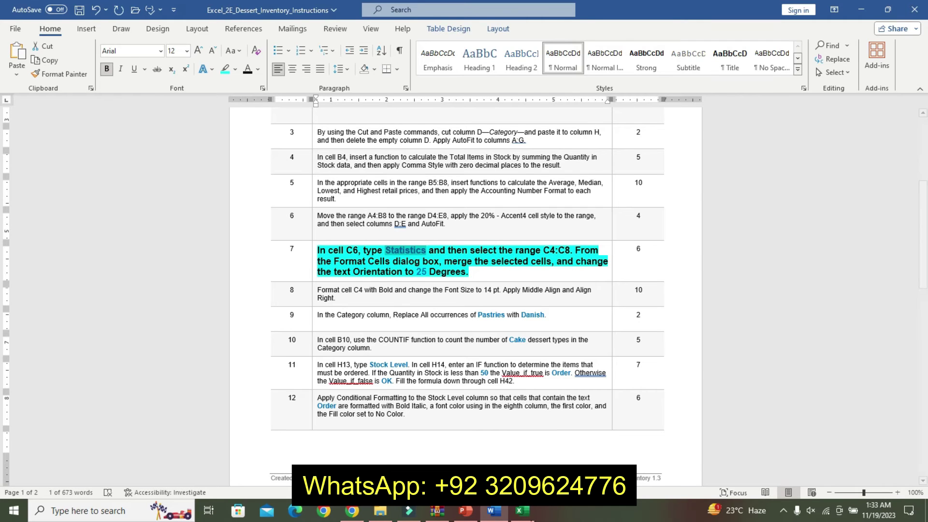
pyautogui.click(522, 511)
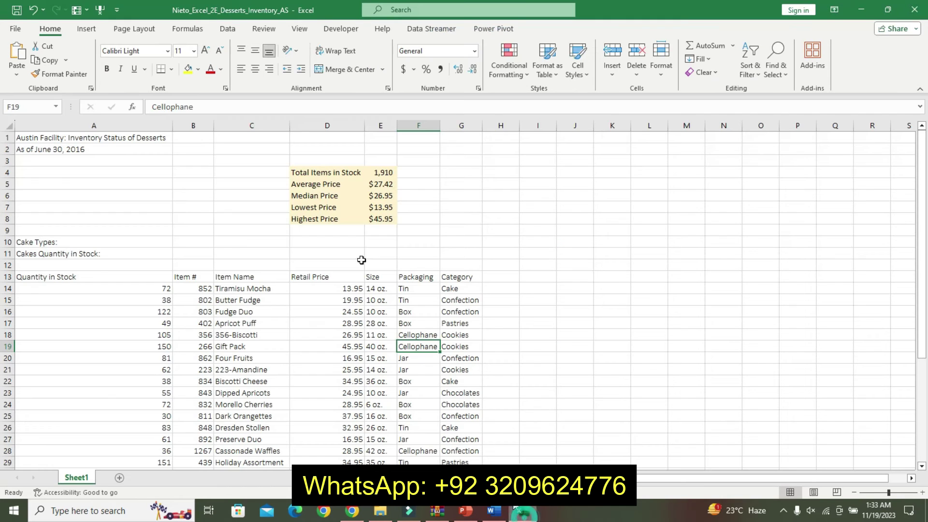
# Step: Enter the label Statistics in cell C6
pyautogui.click(262, 193)
pyautogui.write('Statistics')
pyautogui.press('Return')
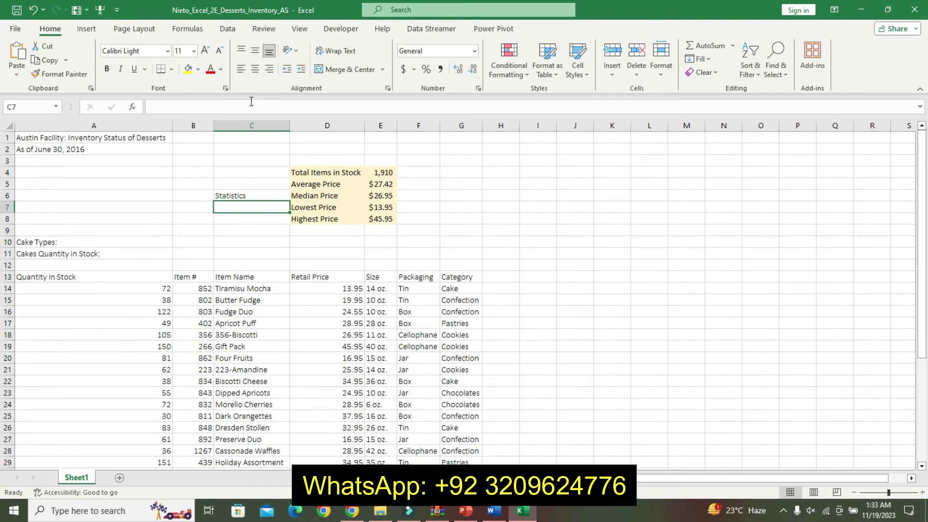
# Step: Select the range C4:C8 by entering it in the Name Box
pyautogui.click(493, 510)
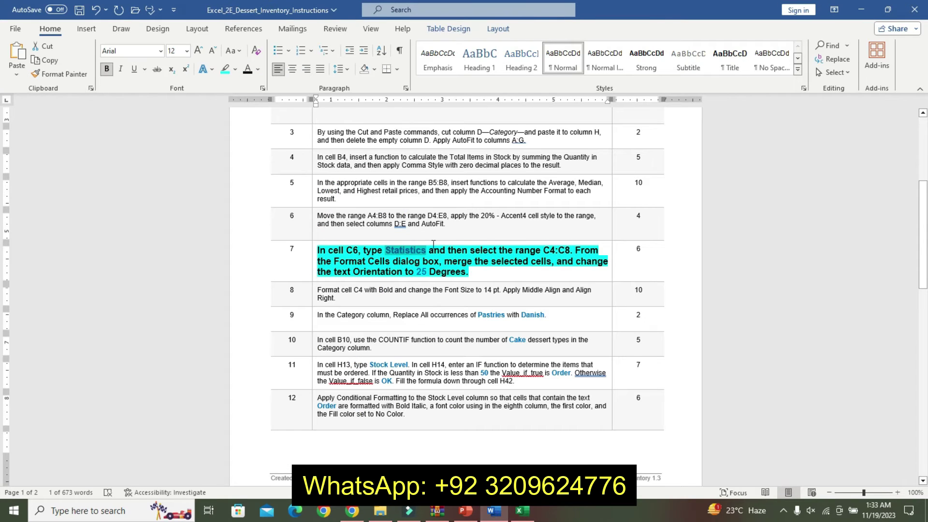
pyautogui.moveTo(540, 261); pyautogui.dragTo(564, 248)
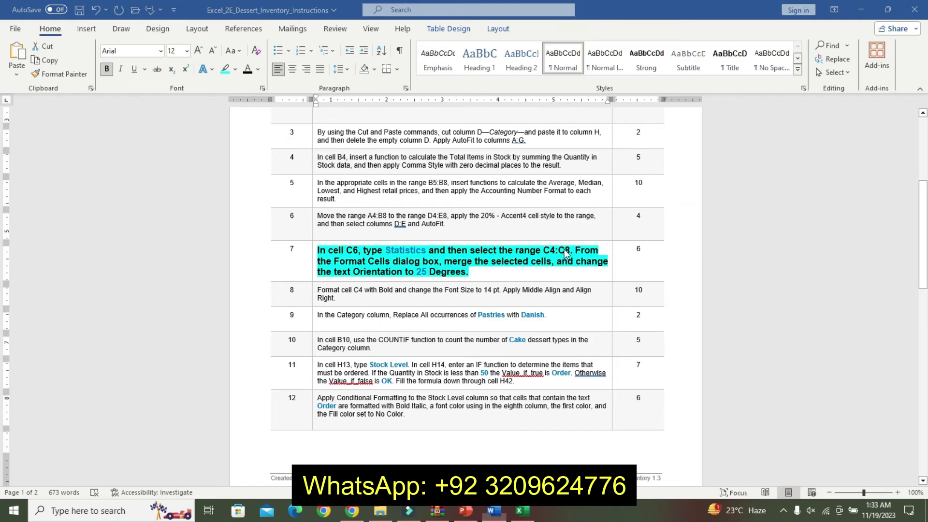
pyautogui.press('super')
pyautogui.press('super')
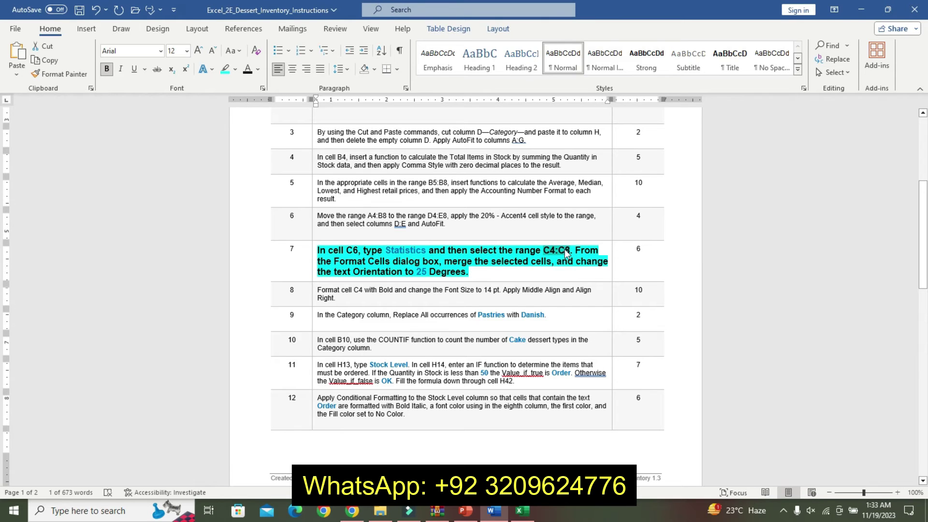
pyautogui.click(522, 511)
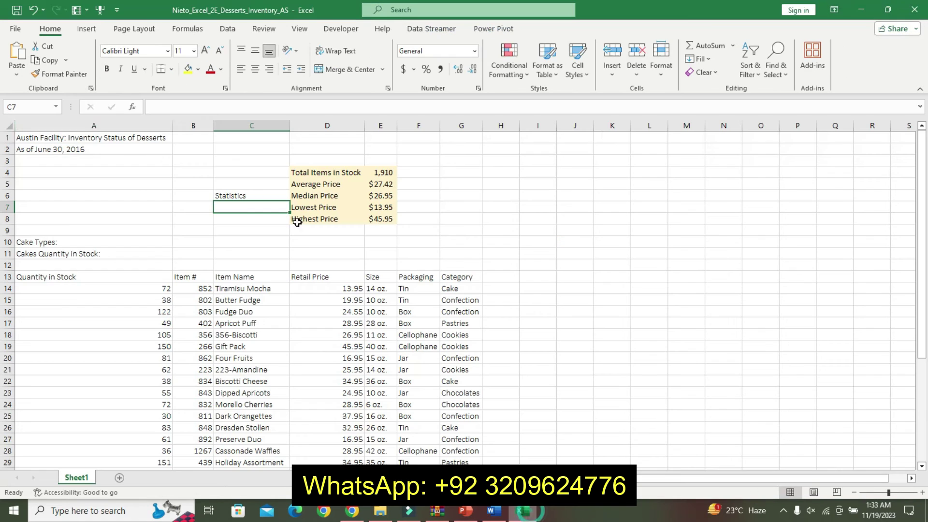
pyautogui.click(35, 106)
pyautogui.write('C4:C8')
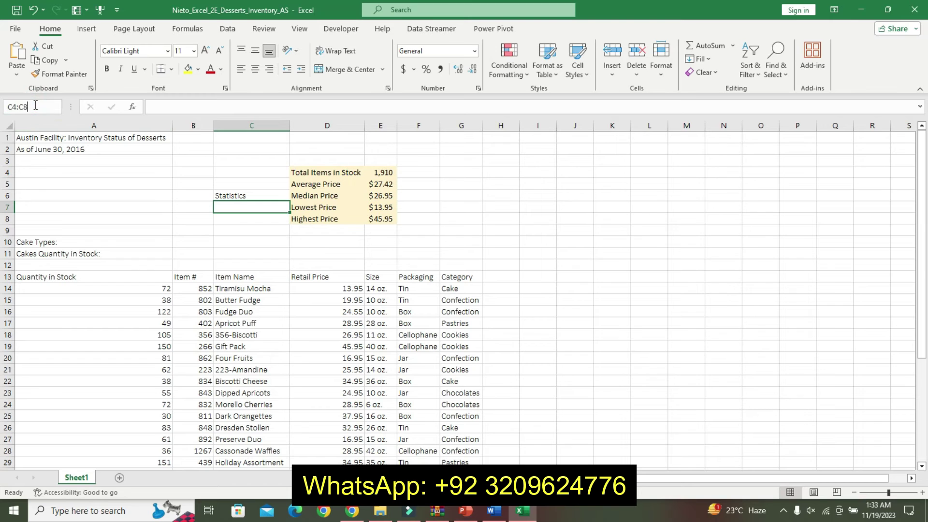
pyautogui.press('Return')
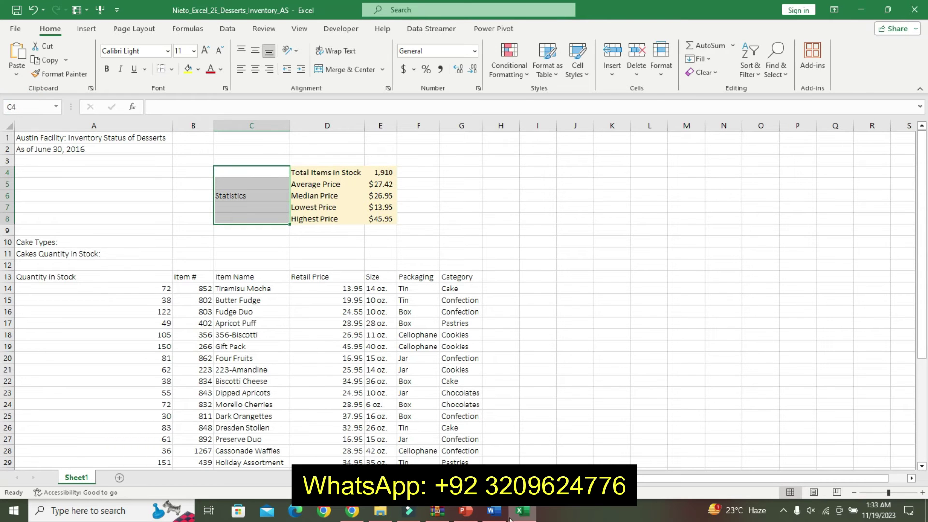
pyautogui.click(494, 511)
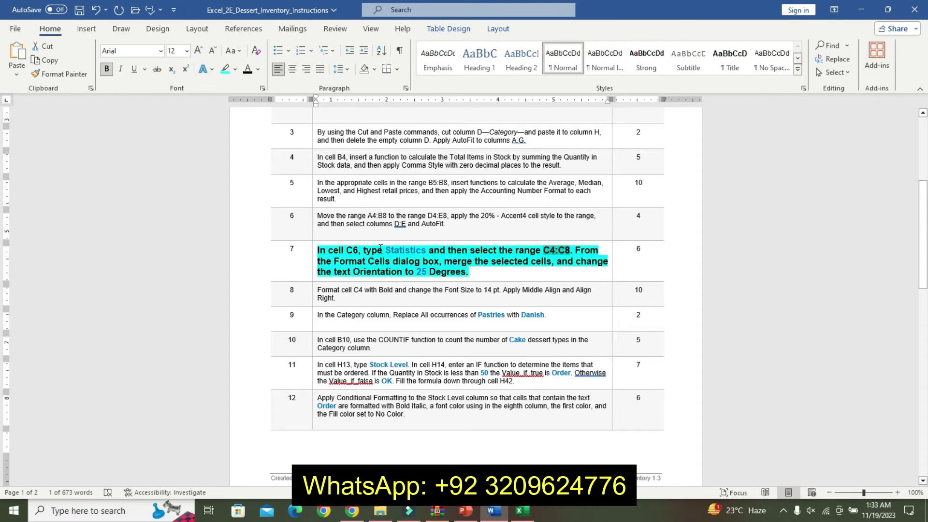
pyautogui.click(521, 515)
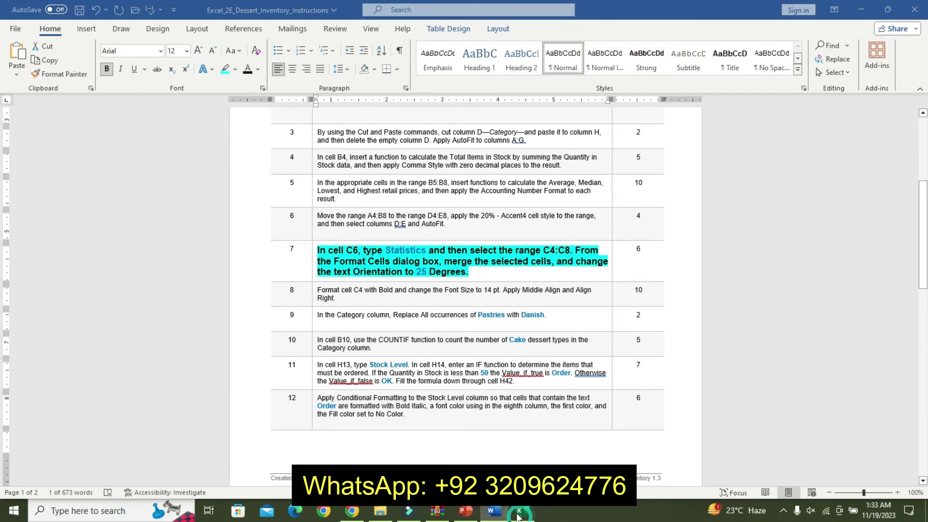
pyautogui.click(525, 512)
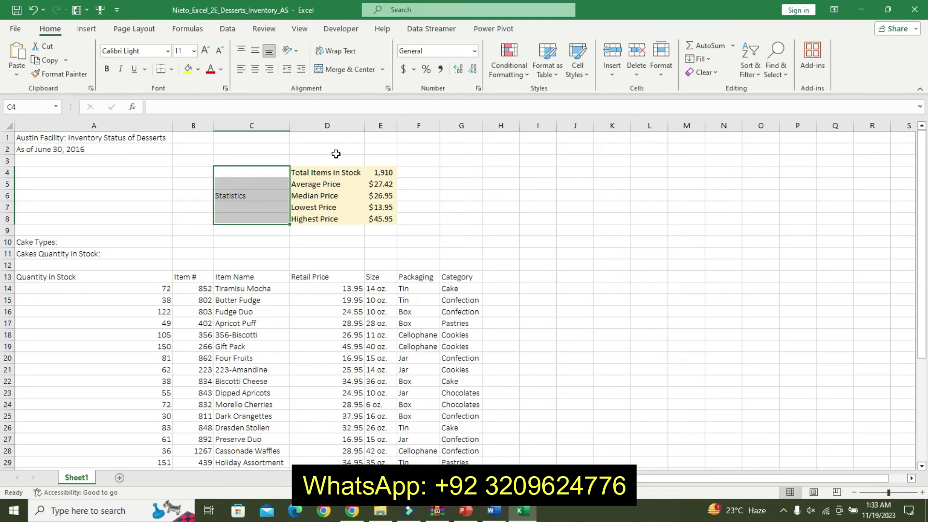
# Step: Turn on Merge cells for C4:C8 in Format Cells alignment settings
pyautogui.rightClick(242, 196)
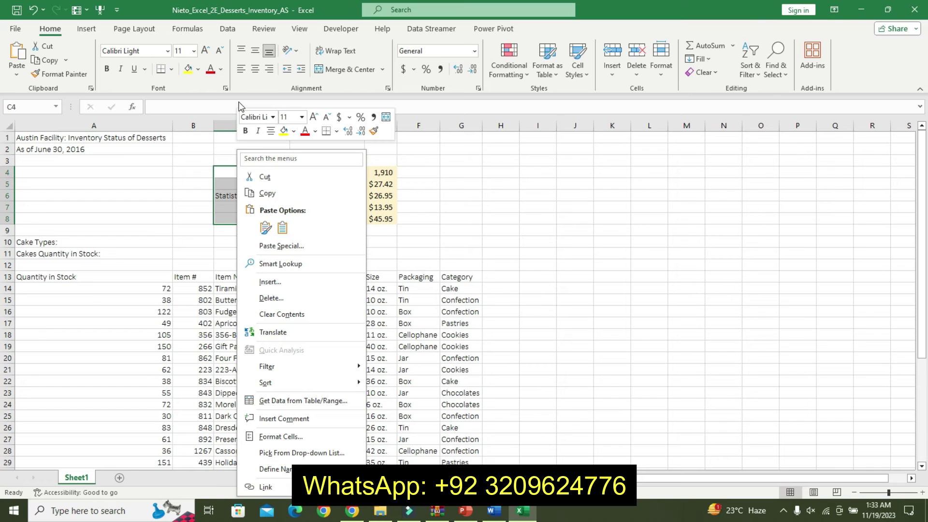
pyautogui.click(274, 438)
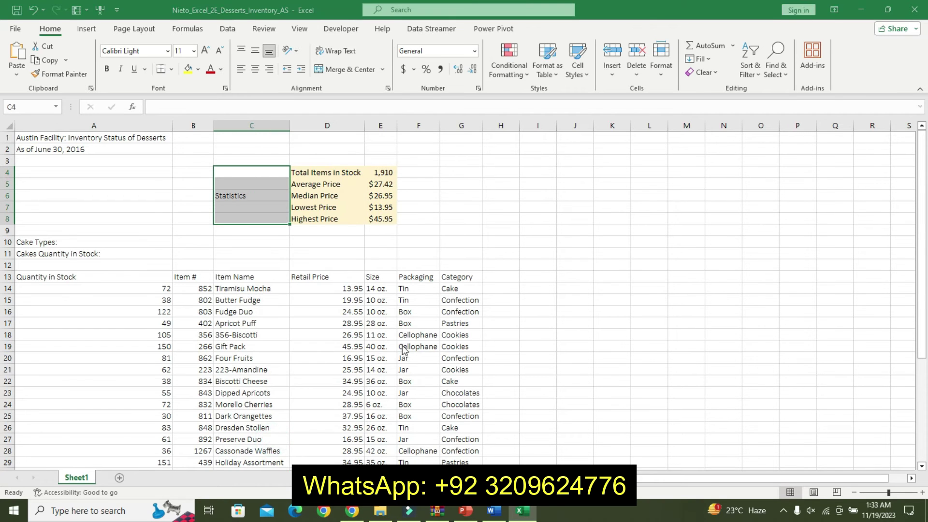
pyautogui.click(498, 516)
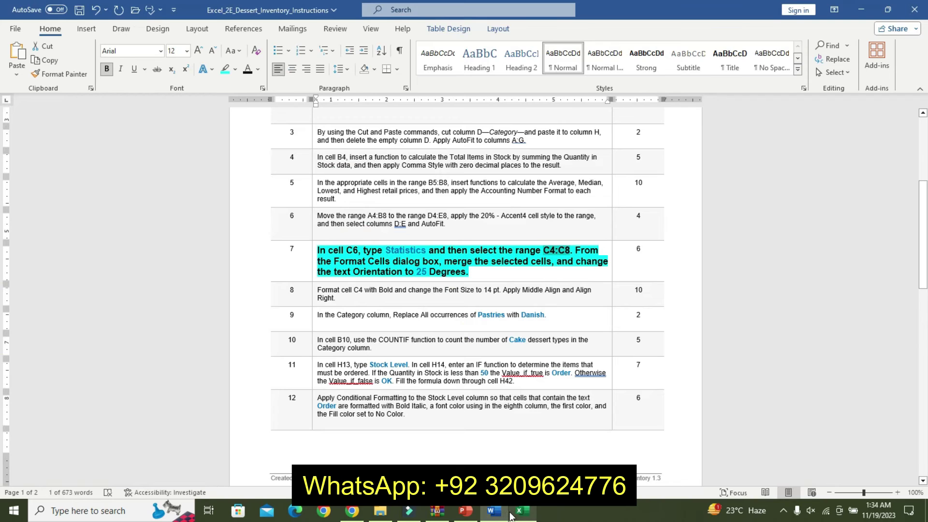
pyautogui.click(516, 515)
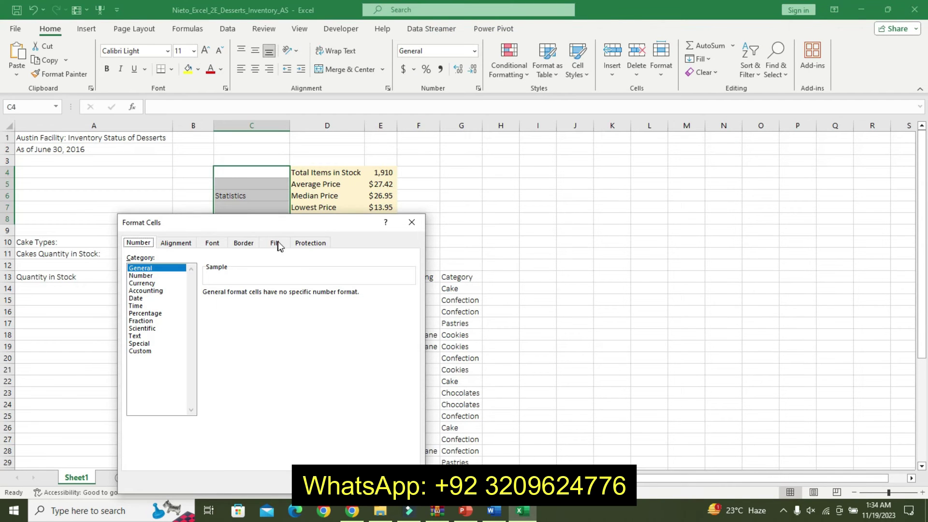
pyautogui.click(212, 243)
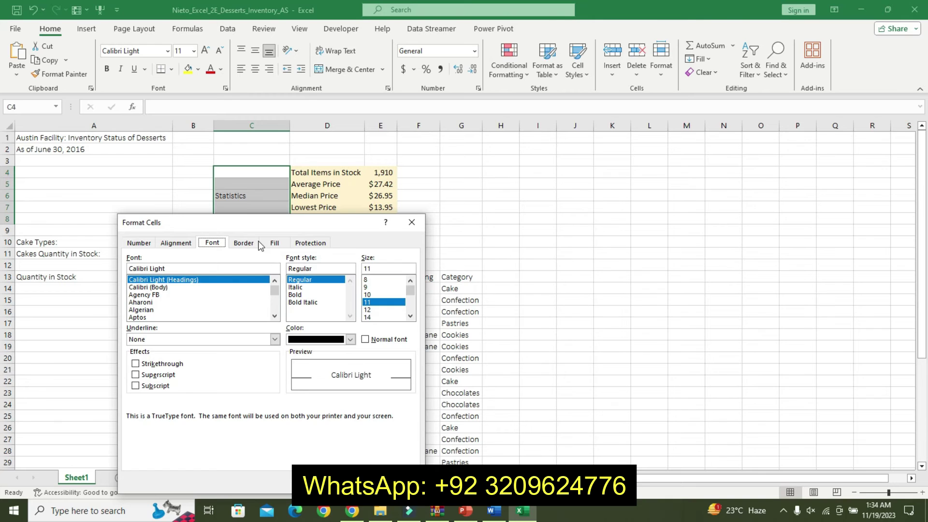
pyautogui.click(176, 243)
pyautogui.click(136, 365)
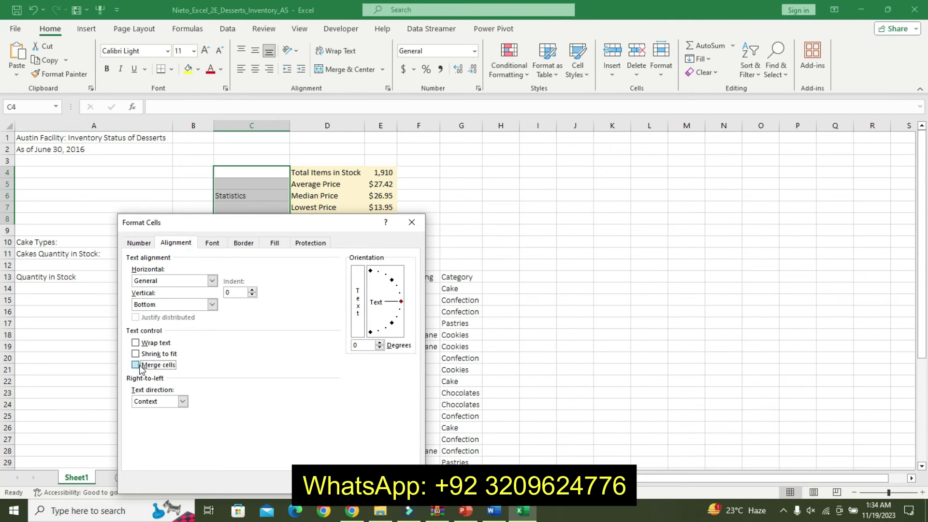
# Step: Set the text orientation to 25 degrees, confirm, then undo step 7's emphasis in Word
pyautogui.click(490, 513)
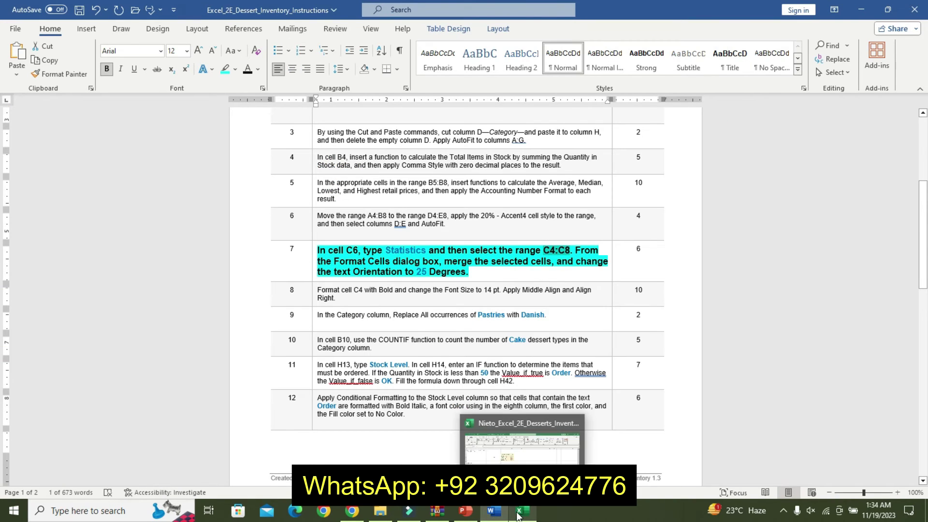
pyautogui.click(507, 444)
pyautogui.click(380, 343)
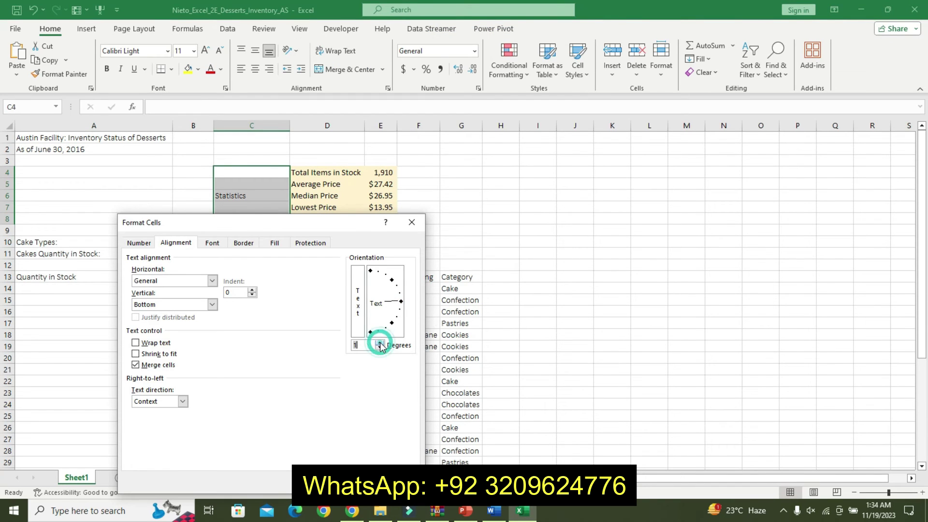
pyautogui.click(380, 348)
pyautogui.click(380, 347)
pyautogui.click(356, 480)
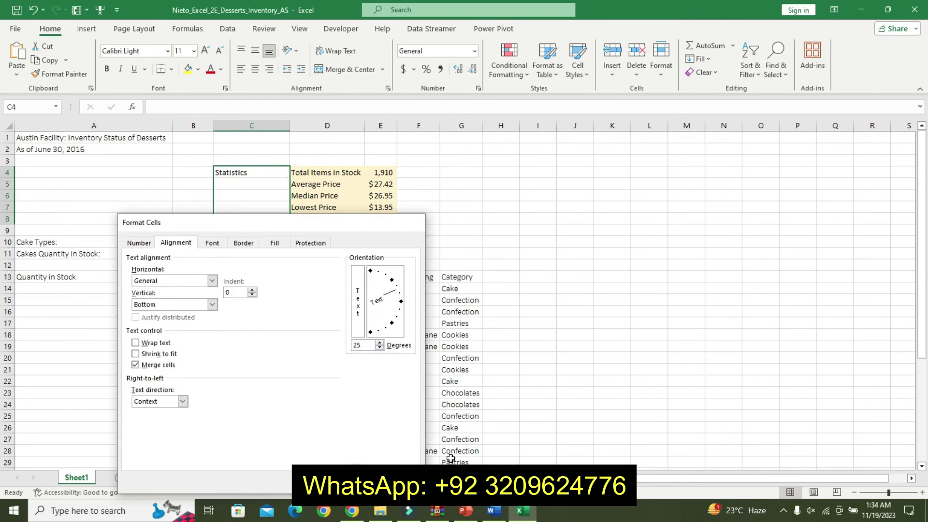
pyautogui.click(493, 511)
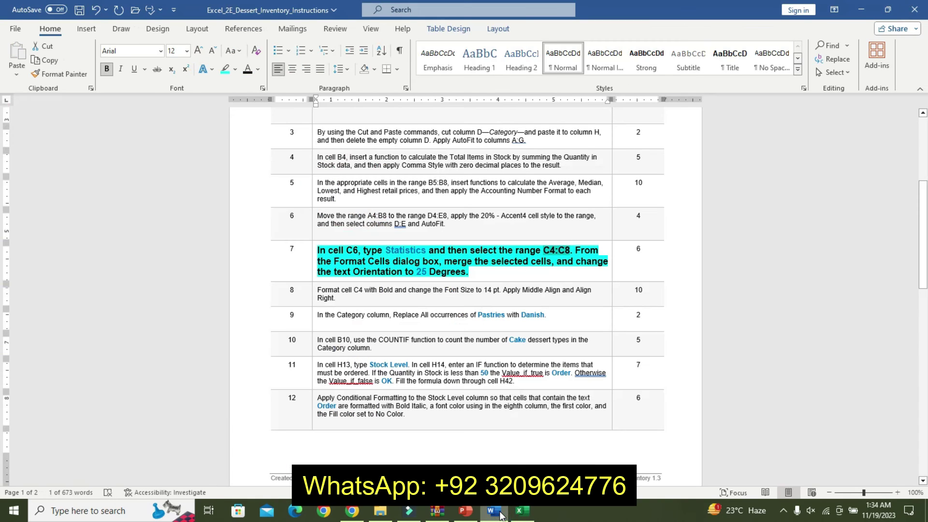
pyautogui.hotkey('ctrl', 'z')
pyautogui.hotkey('ctrl', 'z')
pyautogui.hotkey('ctrl', 'z')
# Step: Enlarge, bold and cyan-highlight the step 8 instruction about formatting C4
pyautogui.tripleClick(321, 274)
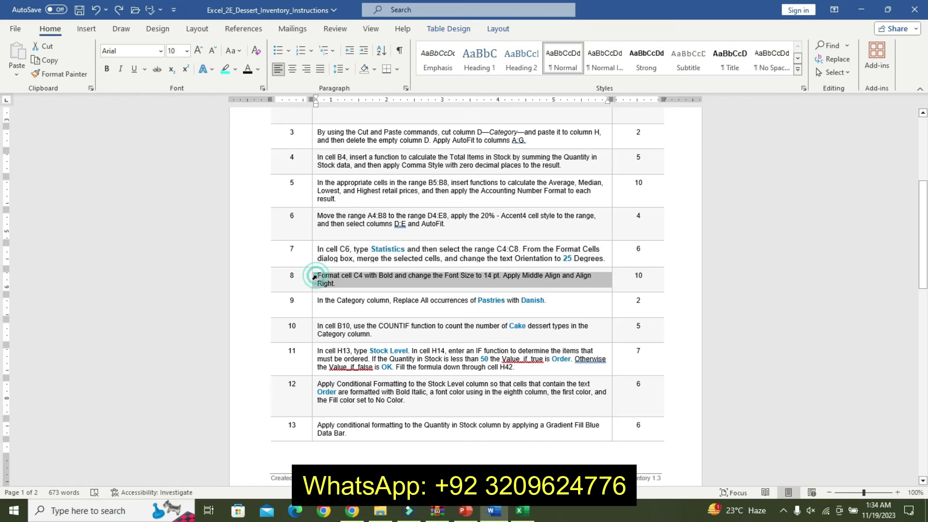
pyautogui.click(392, 239)
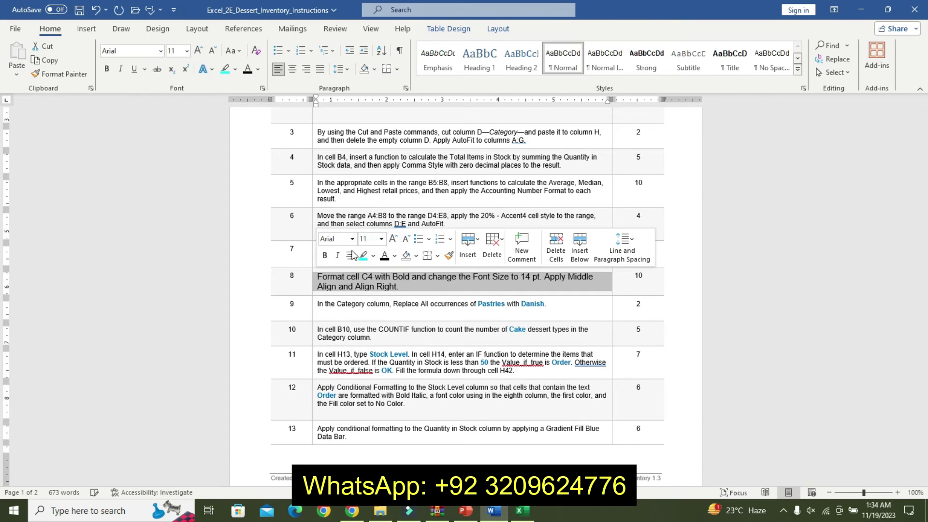
pyautogui.click(325, 255)
pyautogui.click(363, 255)
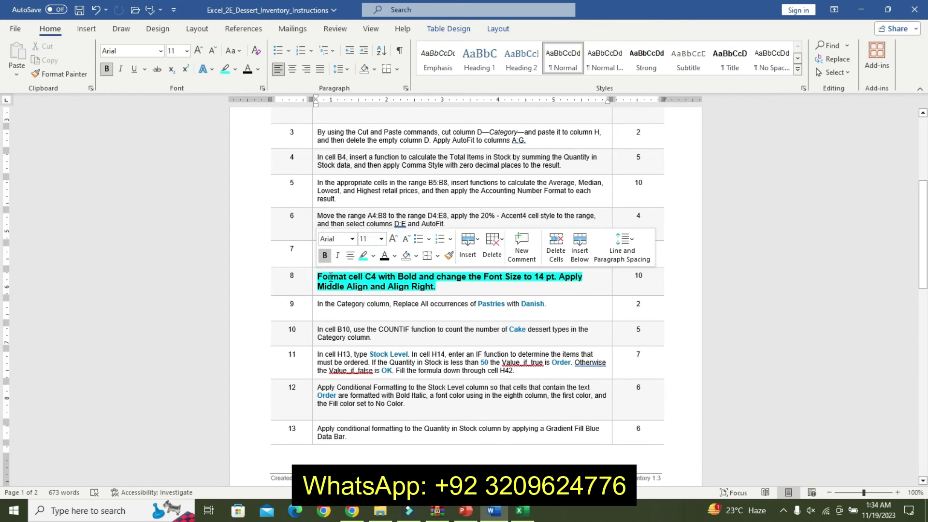
pyautogui.tripleClick(331, 278)
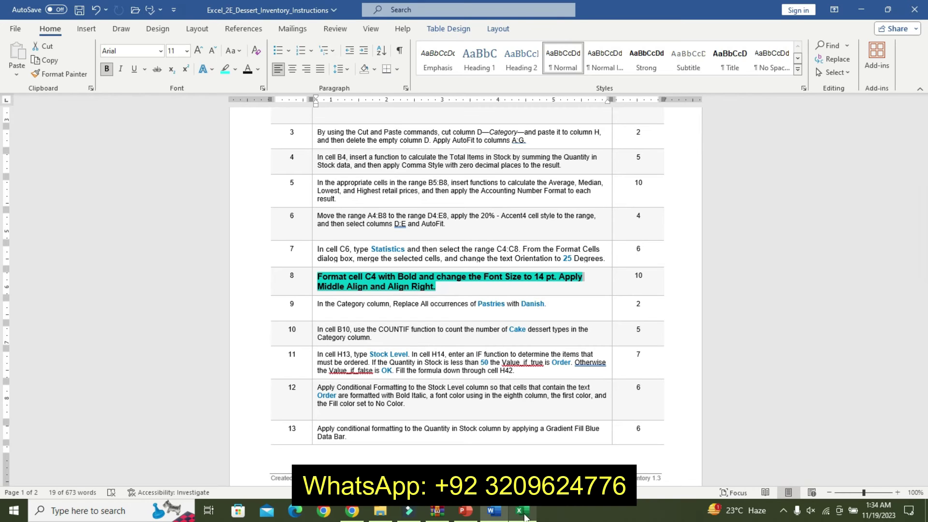
pyautogui.moveTo(520, 512)
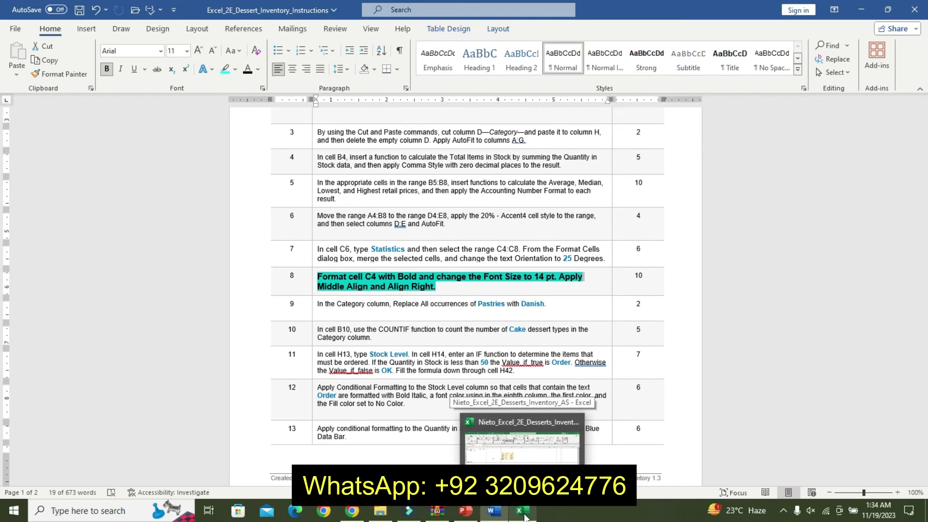
pyautogui.click(525, 516)
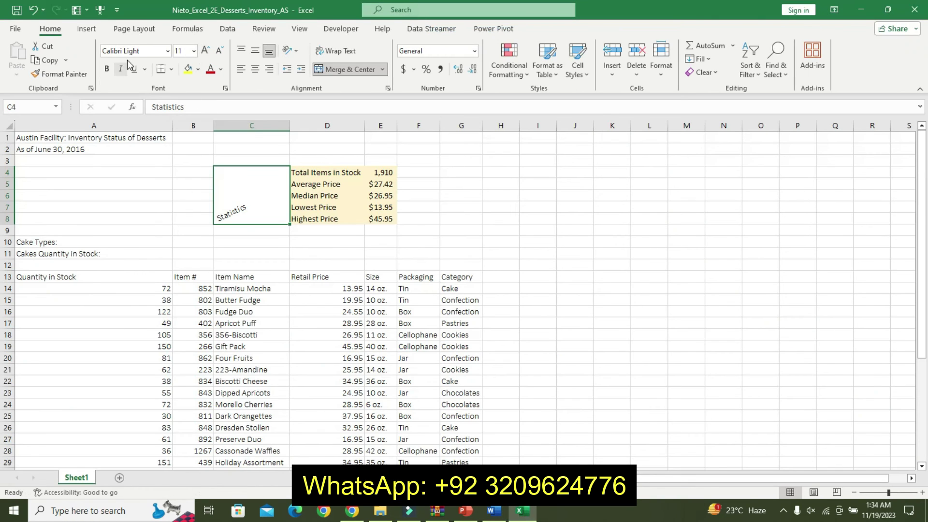
# Step: Make the Statistics label in C4 bold, 14 pt and middle-aligned
pyautogui.click(107, 69)
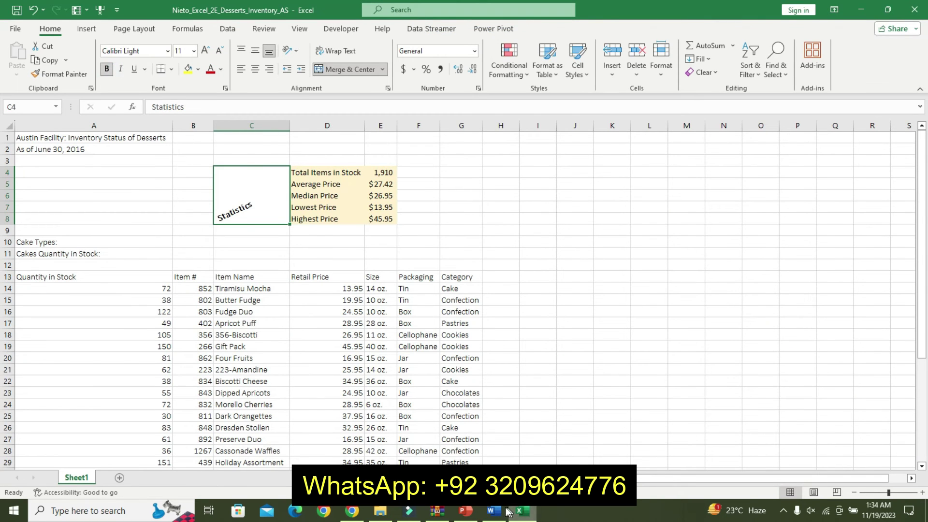
pyautogui.click(493, 511)
pyautogui.click(522, 517)
pyautogui.click(194, 51)
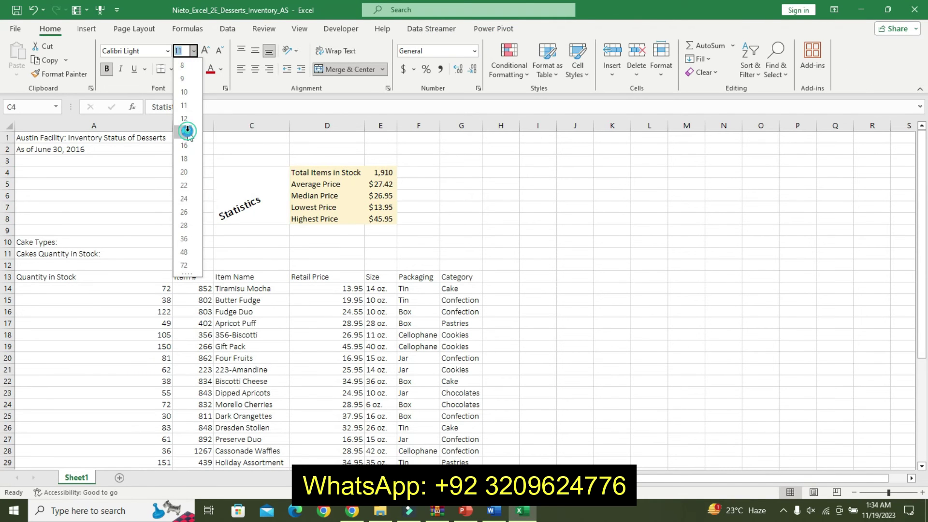
pyautogui.click(186, 132)
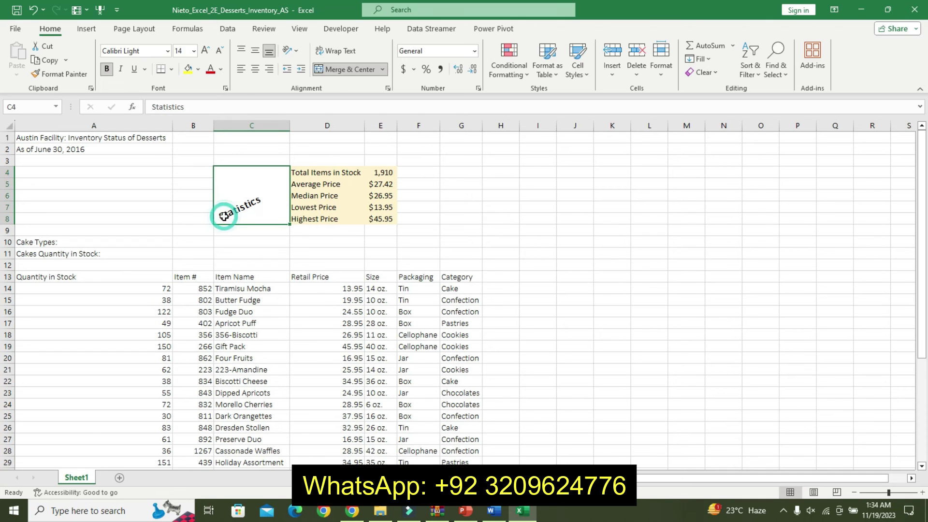
pyautogui.click(498, 516)
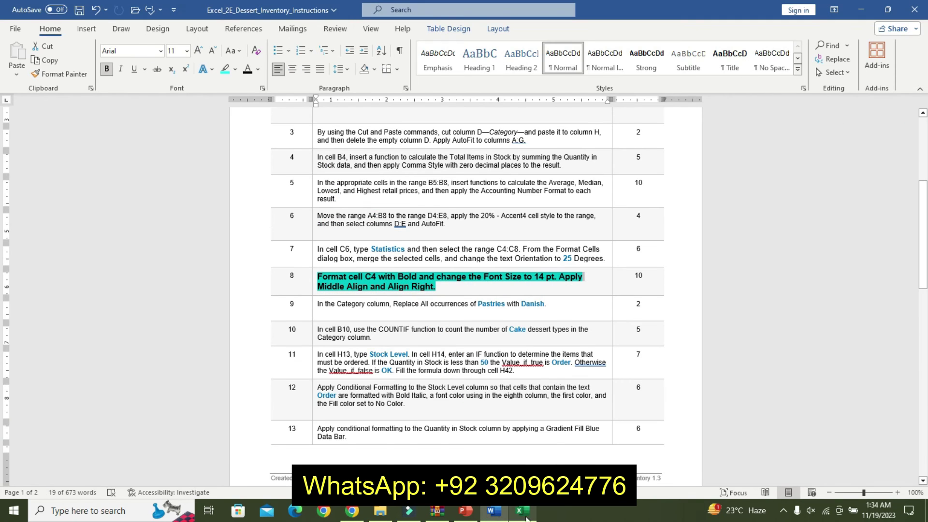
pyautogui.click(522, 512)
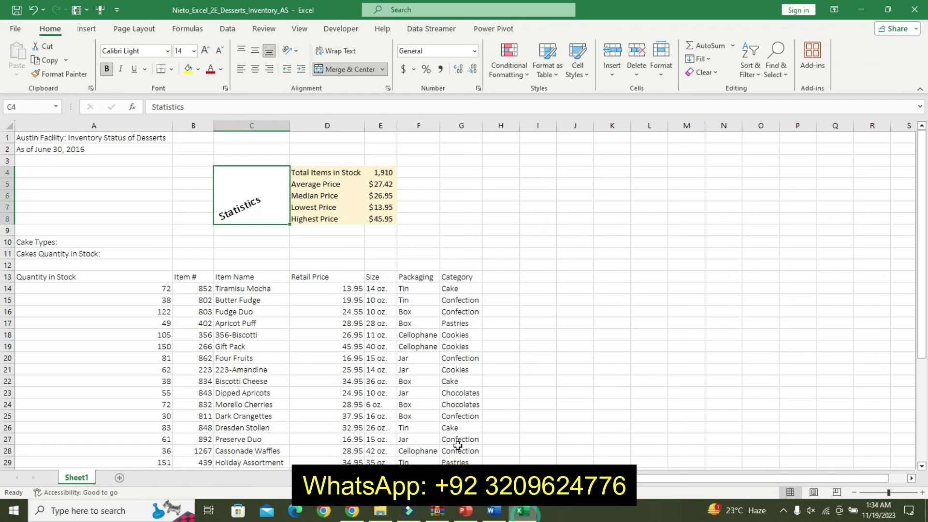
pyautogui.click(255, 70)
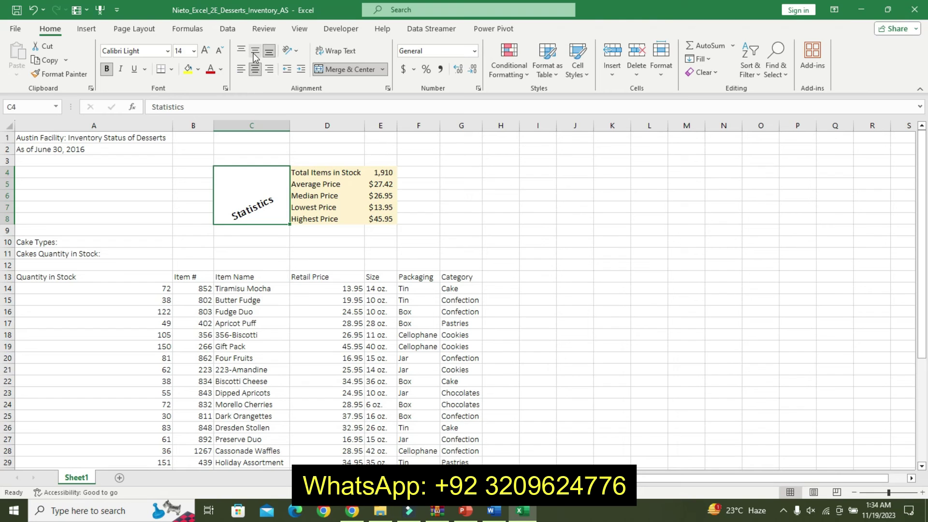
pyautogui.click(255, 50)
pyautogui.click(256, 70)
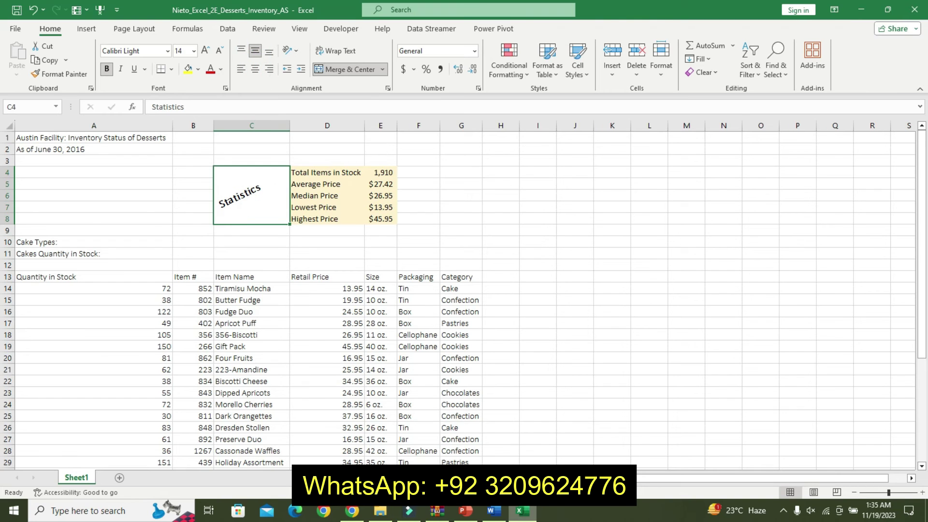
pyautogui.click(493, 511)
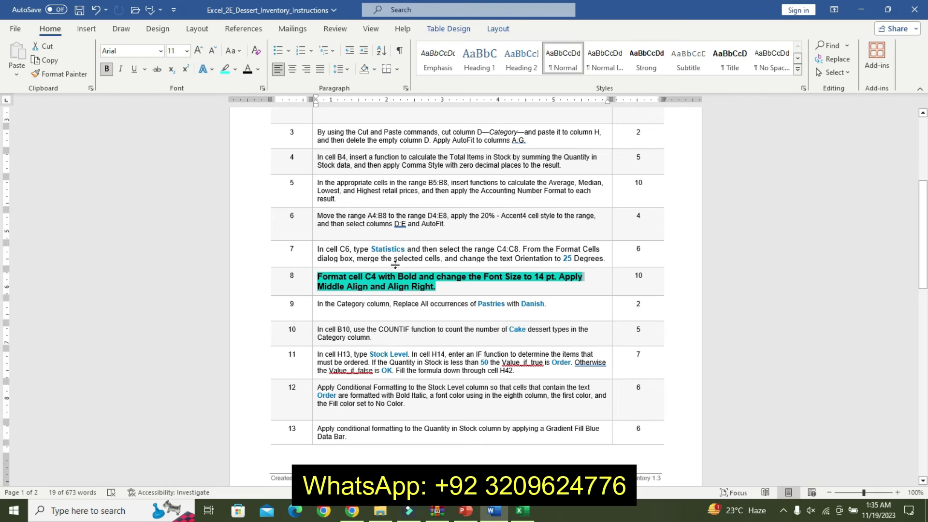
# Step: Undo step 8's emphasis and make step 9 bold, 11 pt with cyan highlight
pyautogui.hotkey('ctrl', 'z')
pyautogui.hotkey('ctrl', 'z')
pyautogui.hotkey('ctrl', 'z')
pyautogui.hotkey('ctrl', 'z')
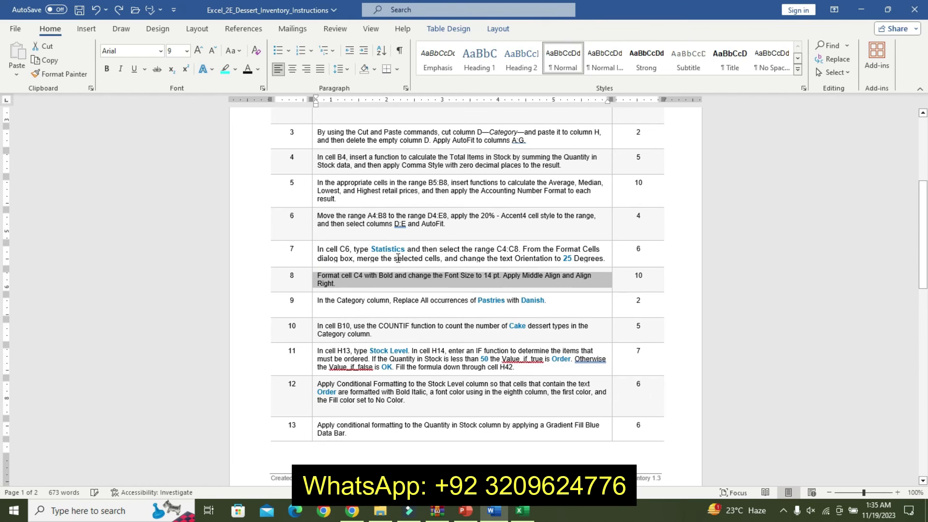
pyautogui.hotkey('ctrl', 'z')
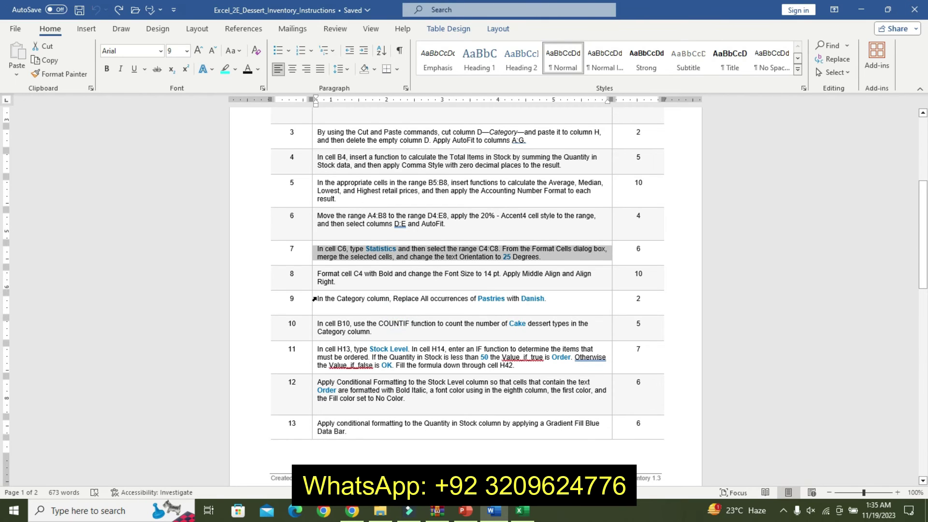
pyautogui.click(315, 298)
pyautogui.click(393, 260)
pyautogui.click(393, 261)
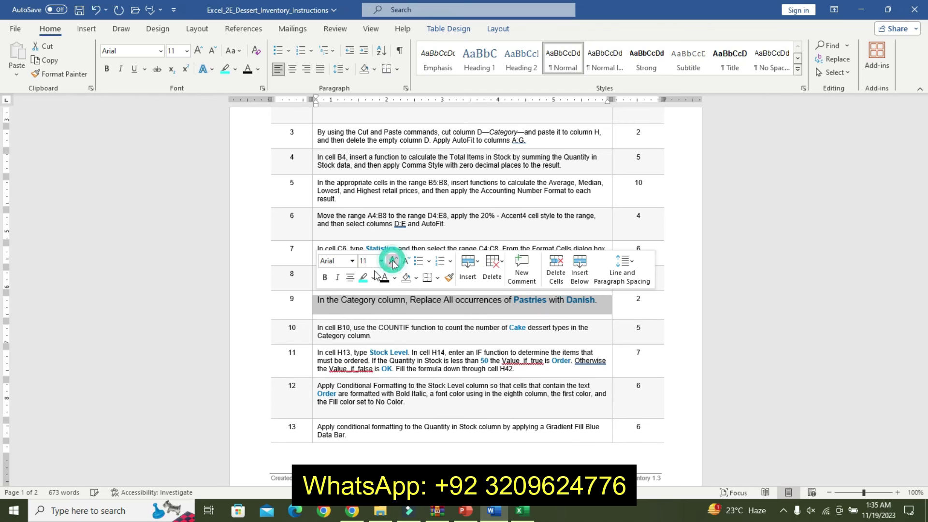
pyautogui.click(328, 278)
pyautogui.click(363, 277)
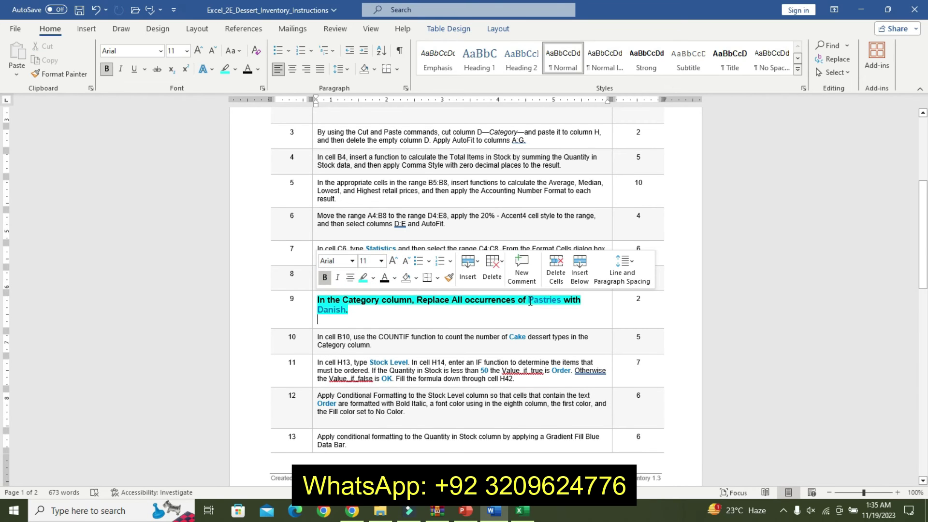
pyautogui.moveTo(530, 302); pyautogui.dragTo(555, 301)
pyautogui.hotkey('ctrl', 'c')
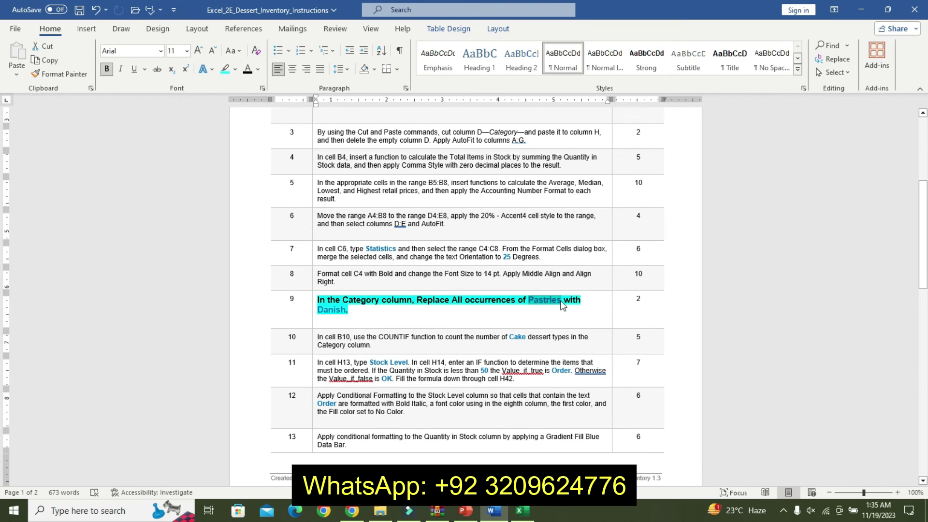
pyautogui.click(522, 511)
pyautogui.click(307, 297)
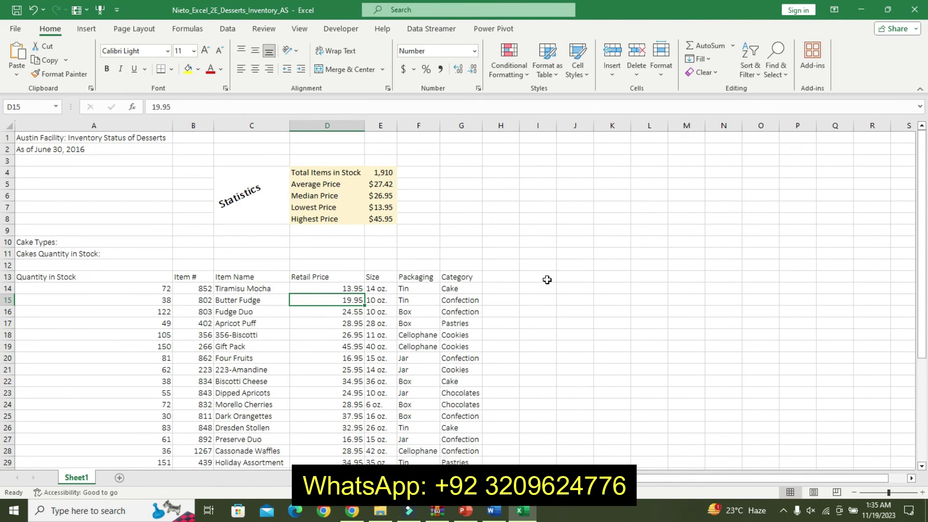
# Step: Replace Pastries with Danish in the selected Category entries G14:G23
pyautogui.moveTo(458, 289); pyautogui.dragTo(460, 392)
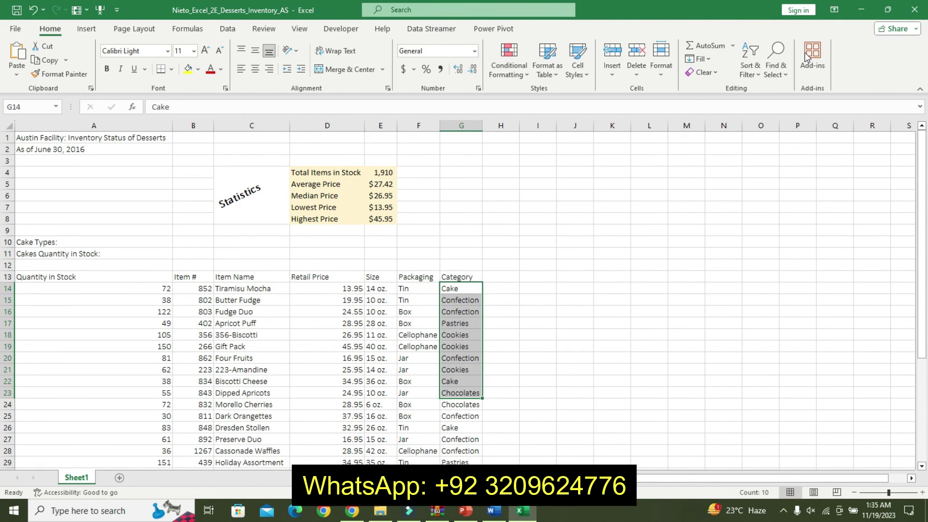
pyautogui.click(780, 69)
pyautogui.click(788, 107)
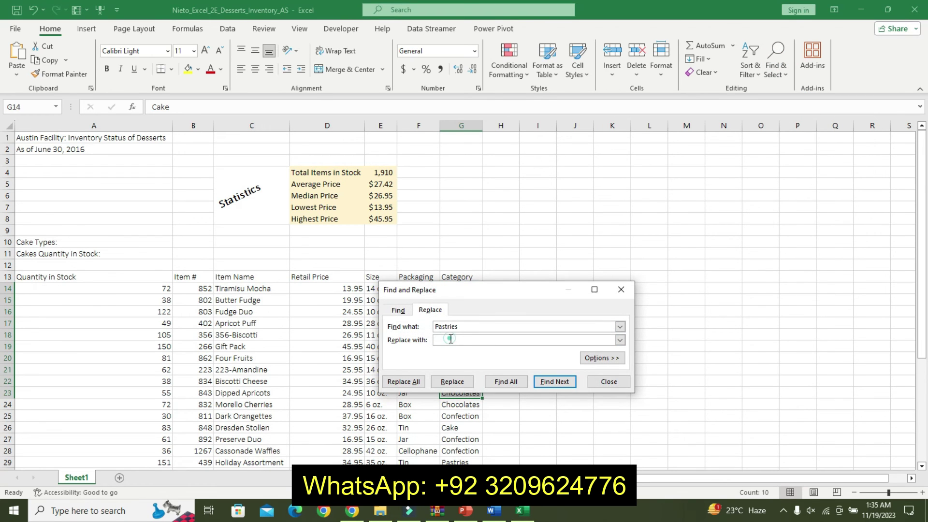
pyautogui.click(493, 511)
pyautogui.moveTo(319, 312); pyautogui.dragTo(344, 311)
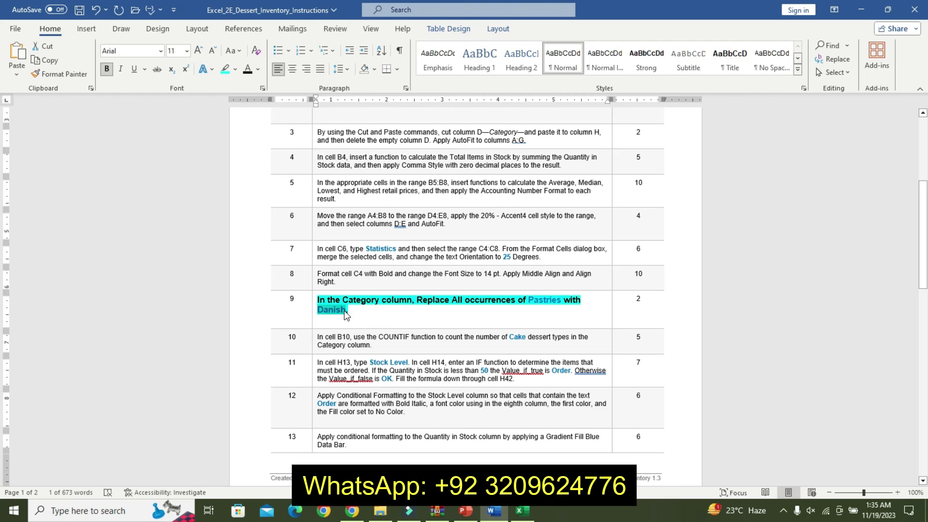
pyautogui.hotkey('ctrl', 'v')
pyautogui.hotkey('ctrl', 'z')
pyautogui.hotkey('alt', 'Tab')
pyautogui.click(466, 338)
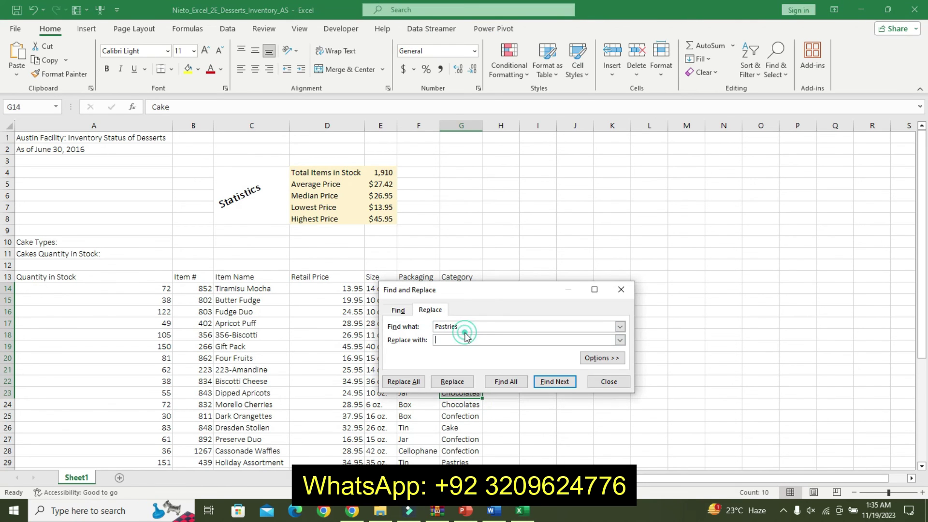
pyautogui.click(404, 382)
pyautogui.click(468, 288)
pyautogui.click(609, 379)
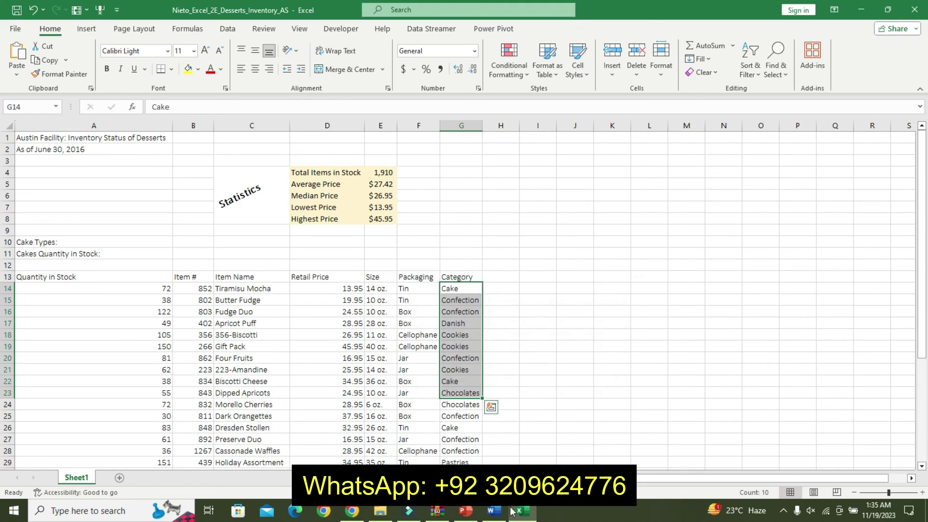
pyautogui.click(467, 357)
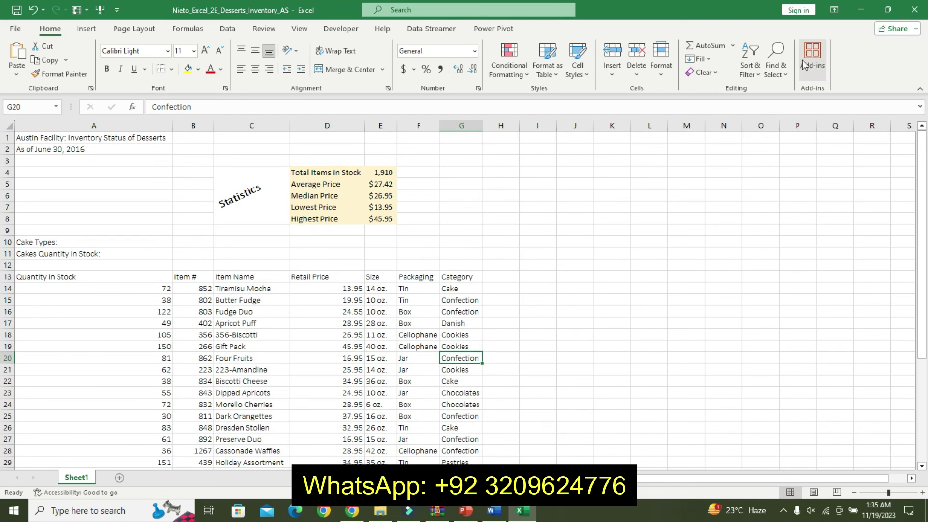
# Step: Reselect the Category column entries and run Replace All again for Pastries to Danish
pyautogui.moveTo(461, 285); pyautogui.dragTo(465, 519)
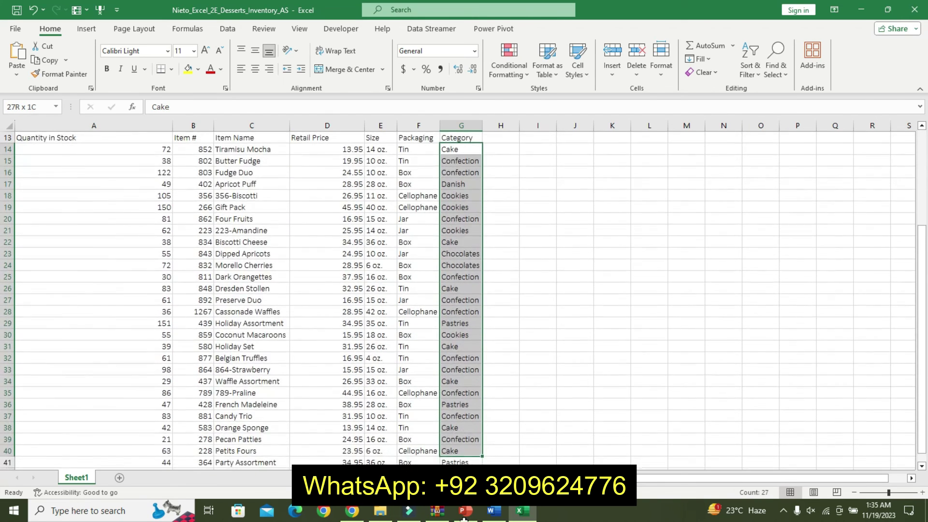
pyautogui.moveTo(464, 518); pyautogui.dragTo(455, 394)
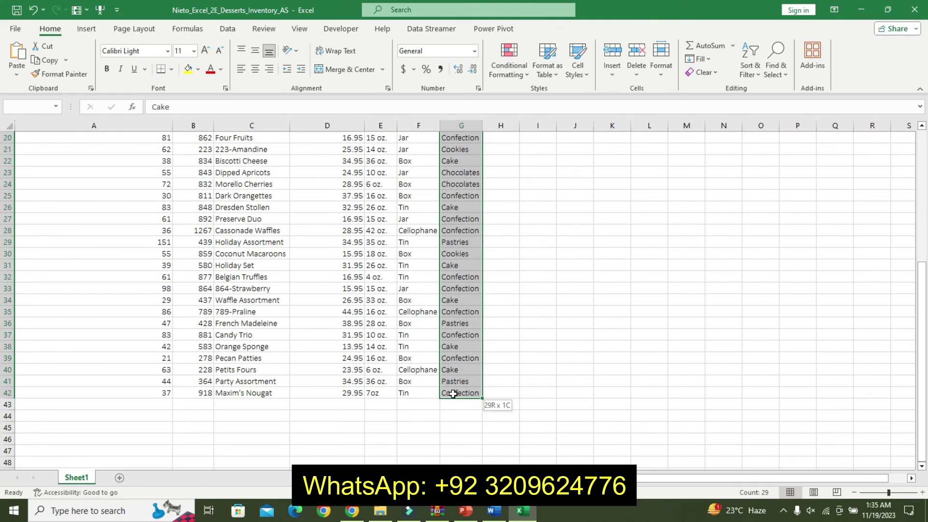
pyautogui.click(777, 71)
pyautogui.click(798, 106)
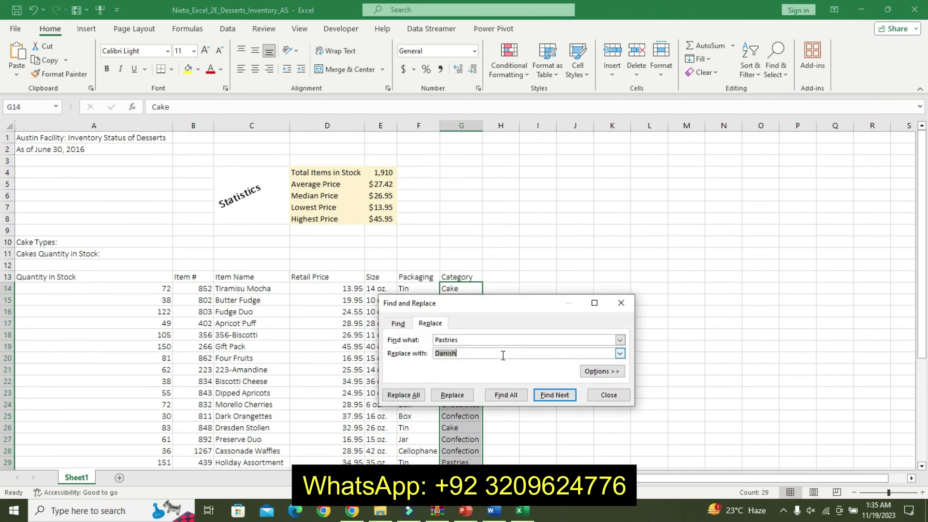
pyautogui.click(404, 395)
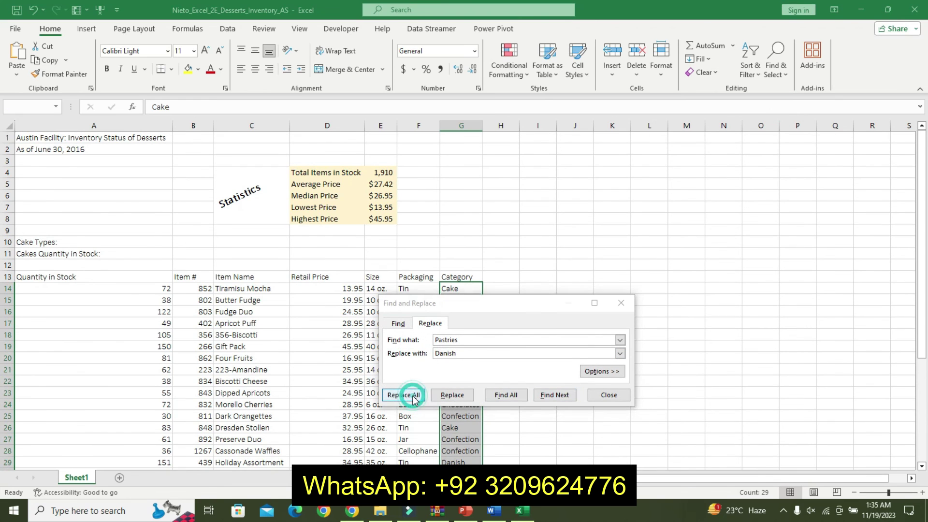
pyautogui.click(468, 288)
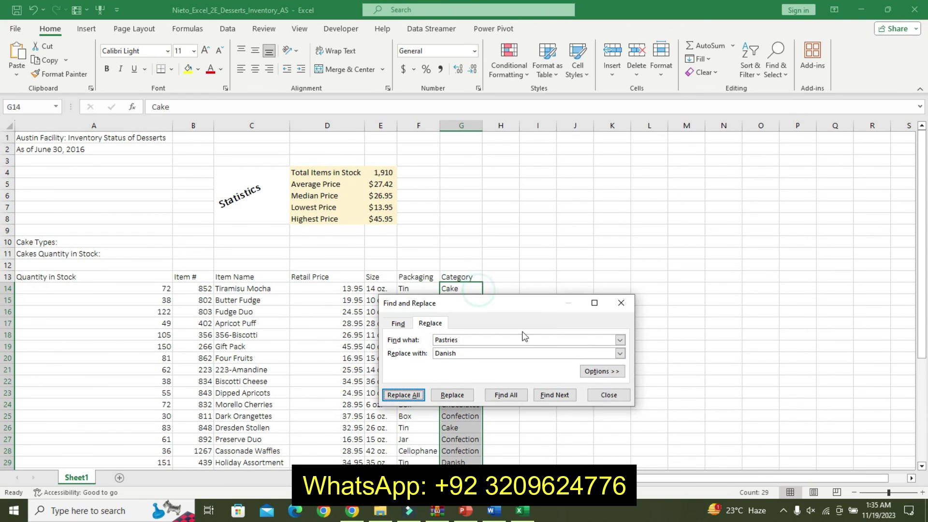
pyautogui.click(604, 394)
pyautogui.click(493, 511)
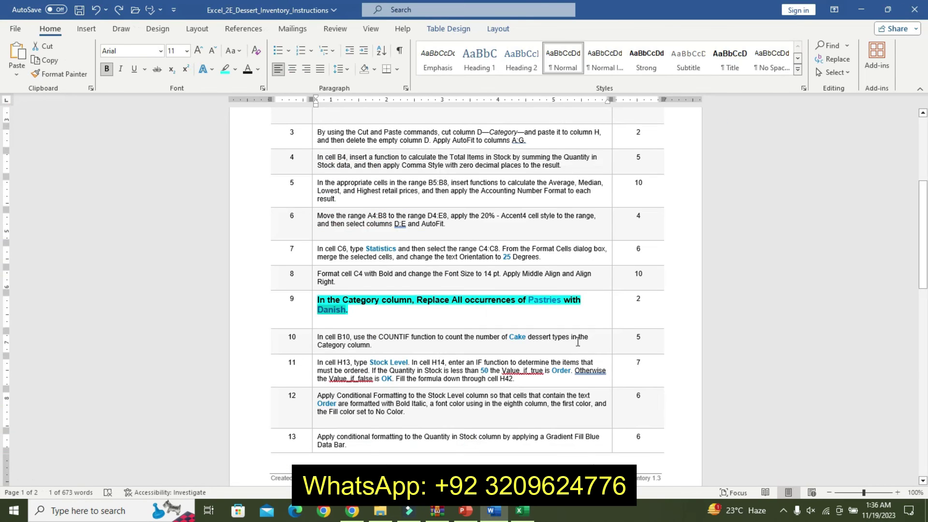
# Step: Undo step 9's emphasis and make step 10 enlarged, bold and cyan-highlighted
pyautogui.hotkey('ctrl', 'z')
pyautogui.hotkey('ctrl', 'z')
pyautogui.hotkey('ctrl', 'z')
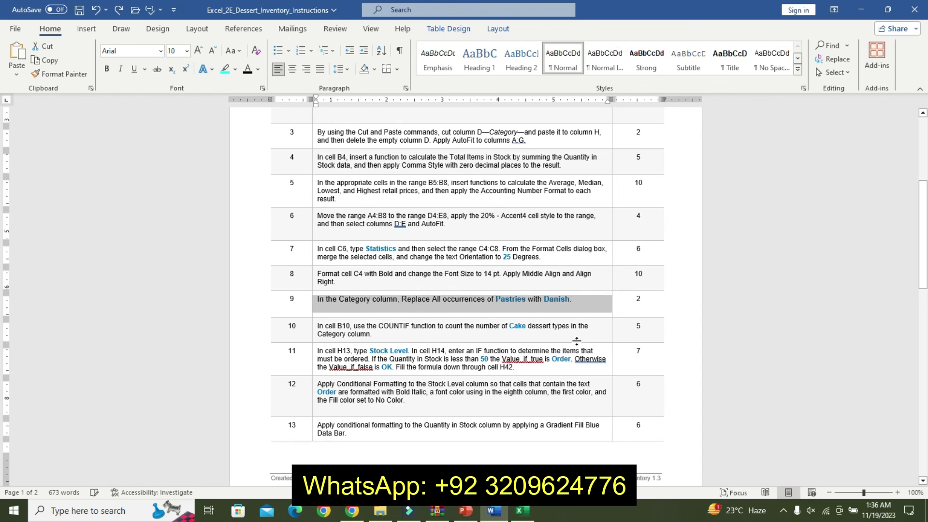
pyautogui.hotkey('ctrl', 'z')
pyautogui.click(319, 327)
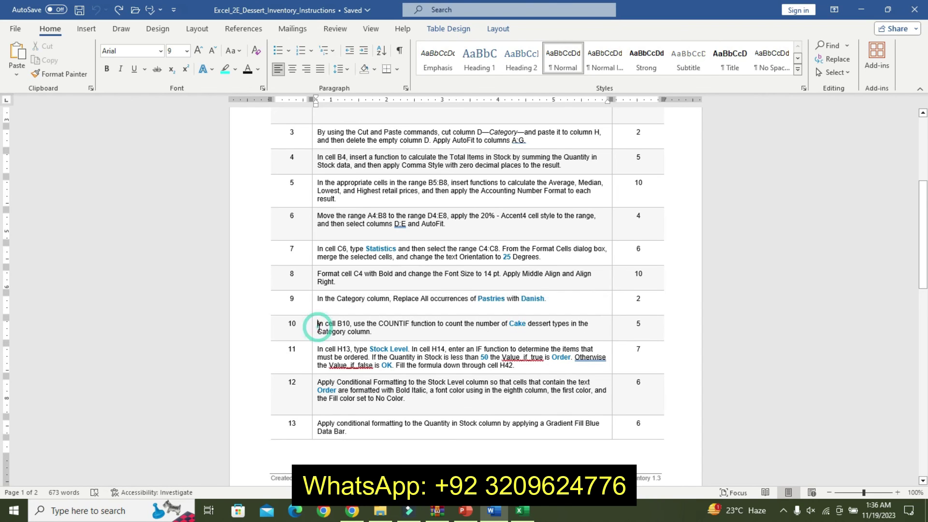
pyautogui.click(392, 290)
pyautogui.click(393, 290)
pyautogui.click(393, 290)
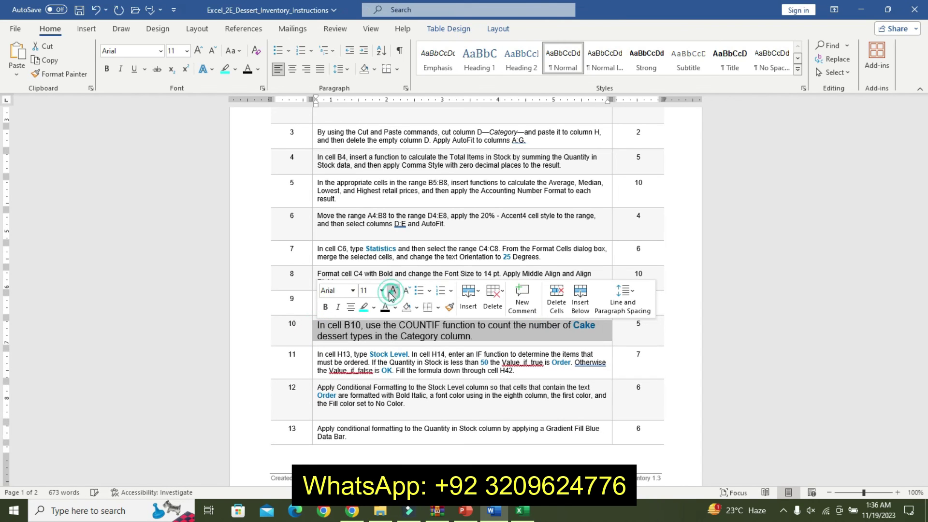
pyautogui.click(326, 307)
pyautogui.click(364, 307)
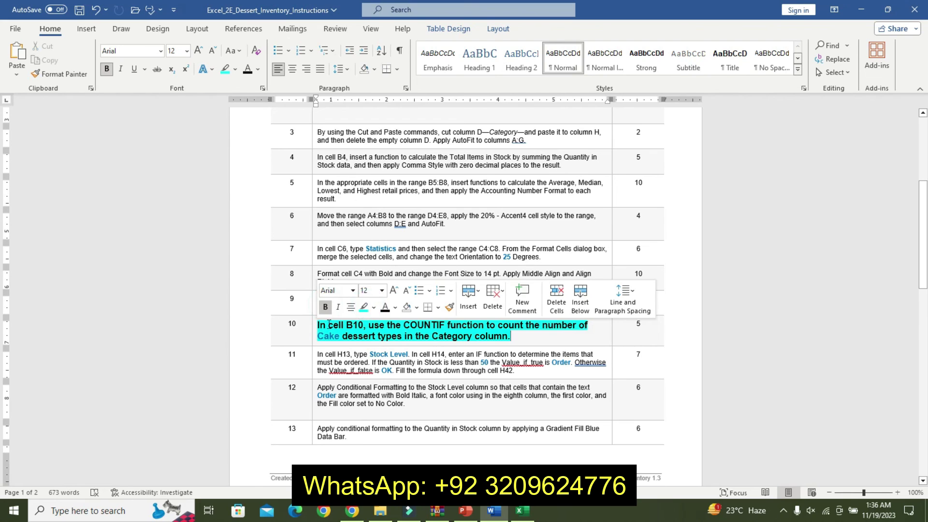
pyautogui.moveTo(318, 325); pyautogui.dragTo(537, 335)
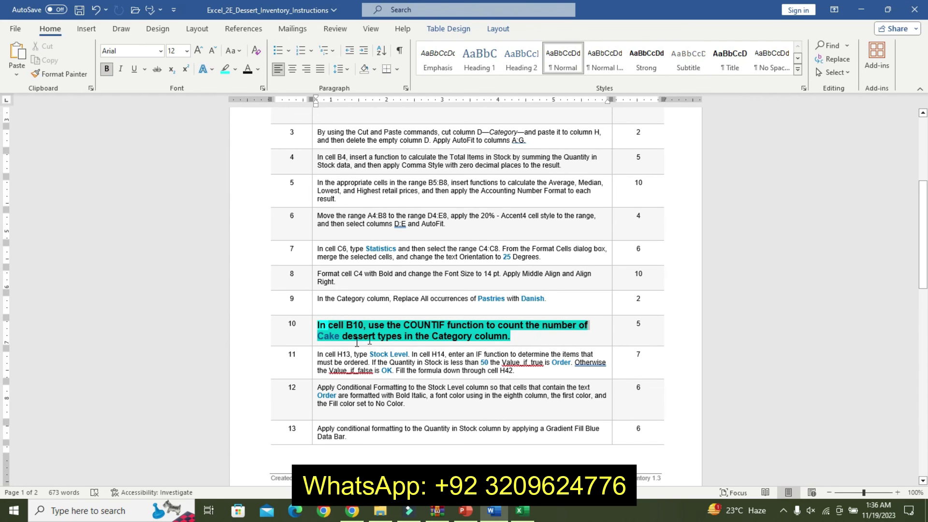
# Step: Select cell B10 in the workbook for the Cake count
pyautogui.click(522, 511)
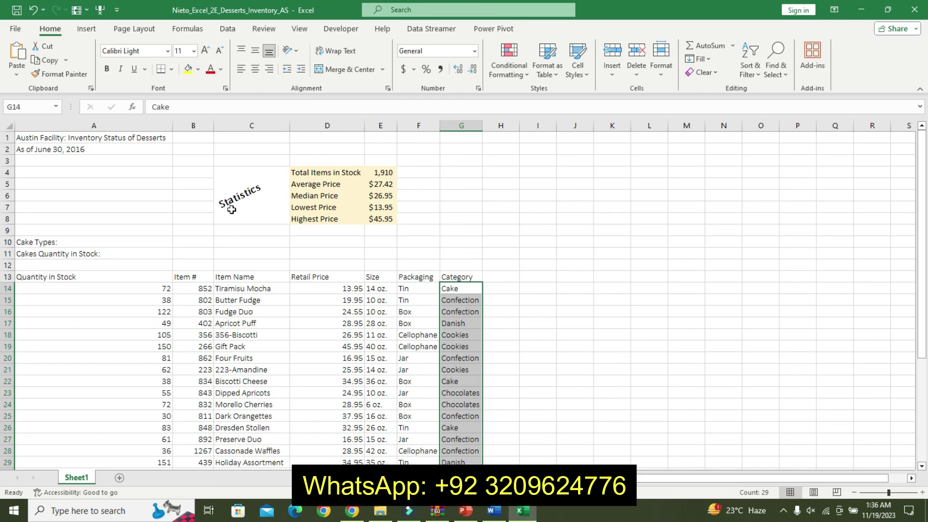
pyautogui.click(200, 242)
pyautogui.click(527, 514)
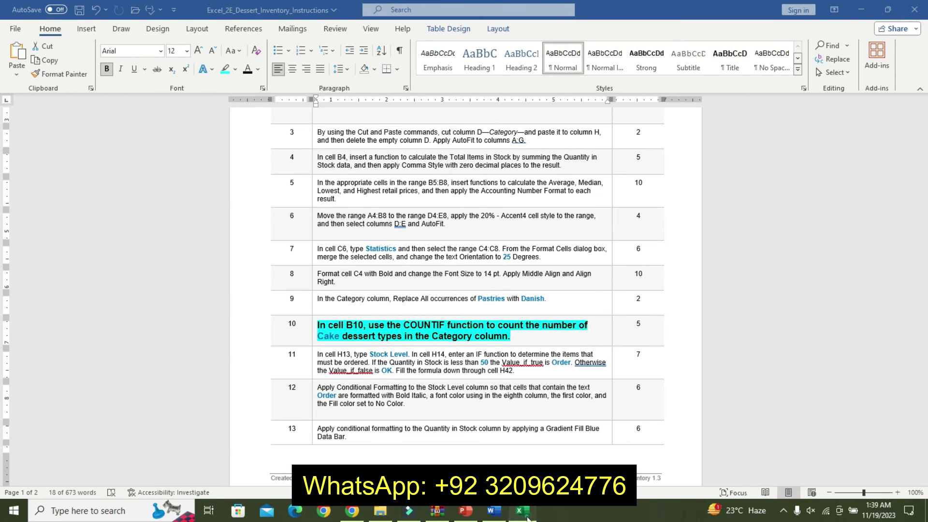
pyautogui.click(527, 516)
# Step: Start a COUNTIF formula in B10 over the Category range G14:G42
pyautogui.click(178, 242)
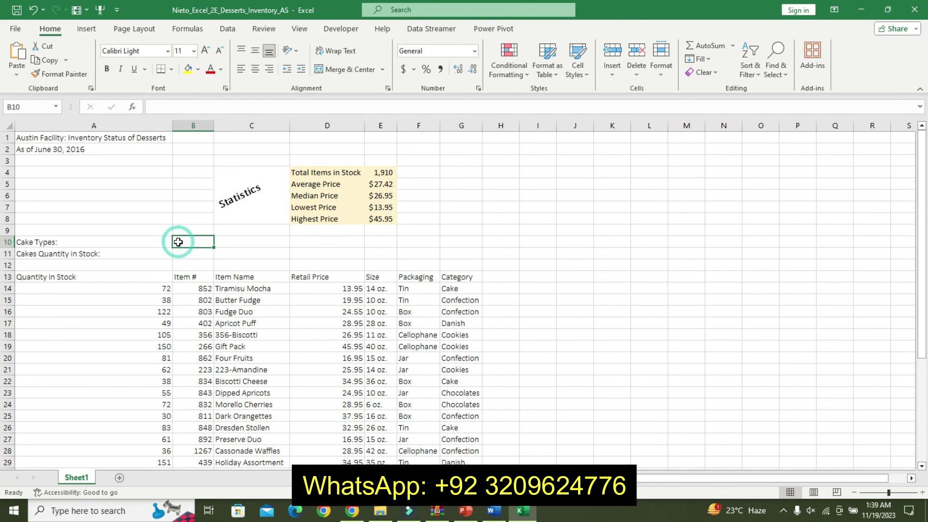
pyautogui.write('=')
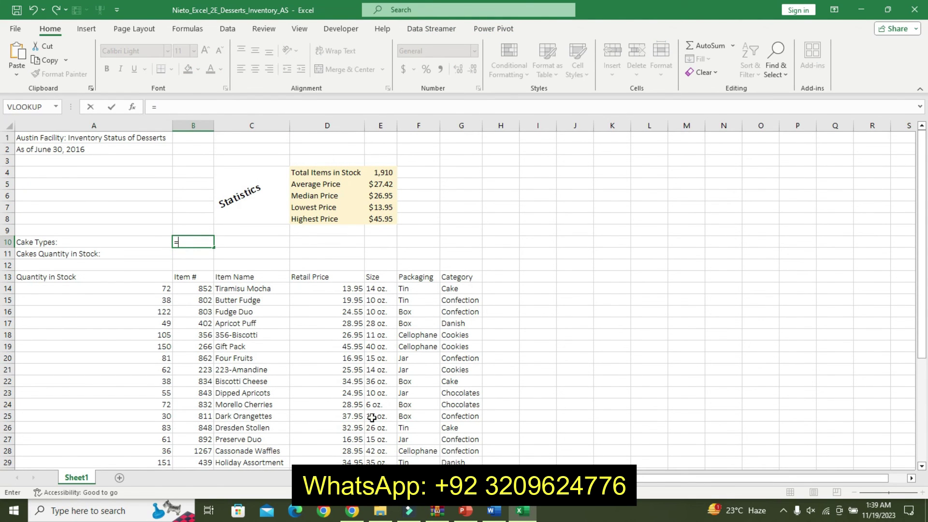
pyautogui.click(494, 511)
pyautogui.click(524, 513)
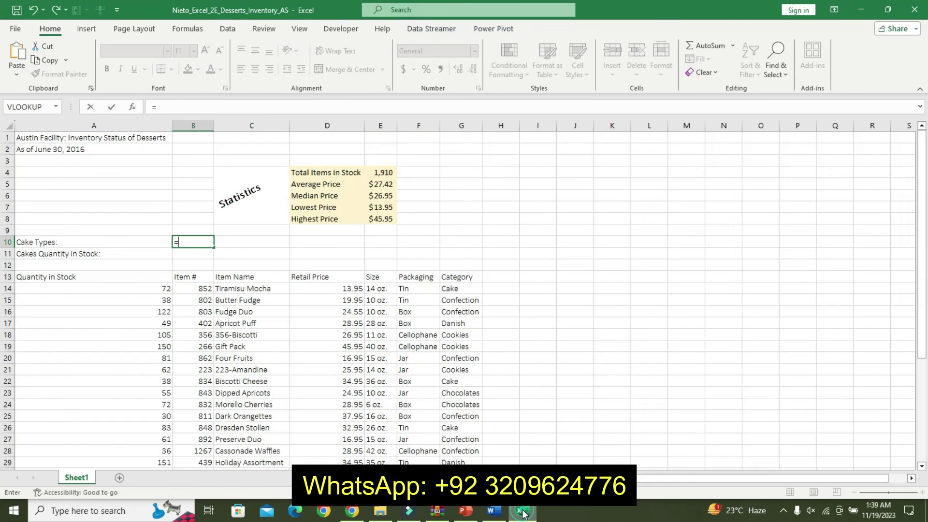
pyautogui.write('COUN')
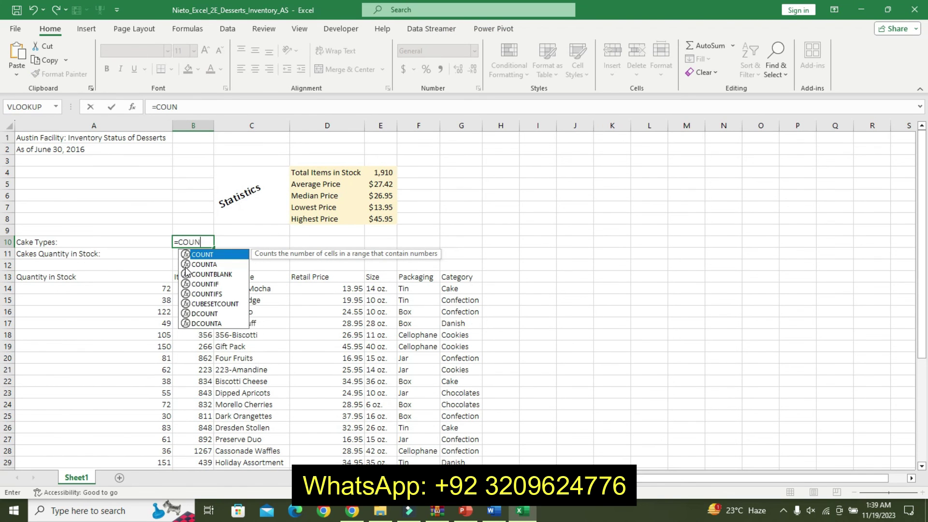
pyautogui.doubleClick(209, 285)
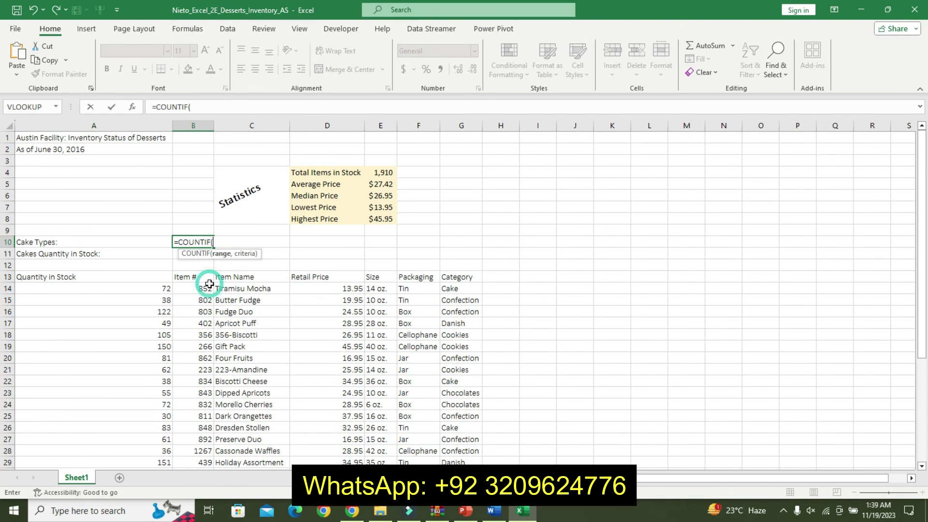
pyautogui.moveTo(450, 291); pyautogui.dragTo(464, 460)
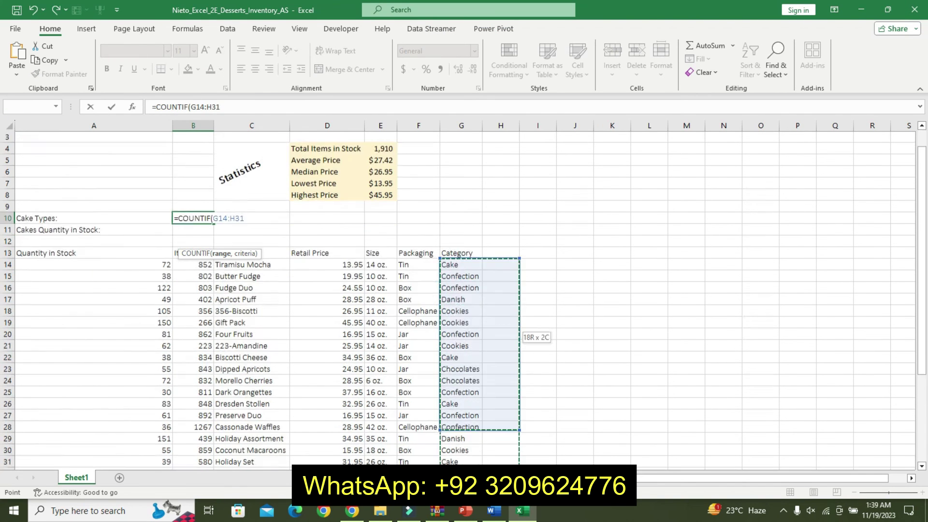
pyautogui.moveTo(465, 460); pyautogui.dragTo(462, 441)
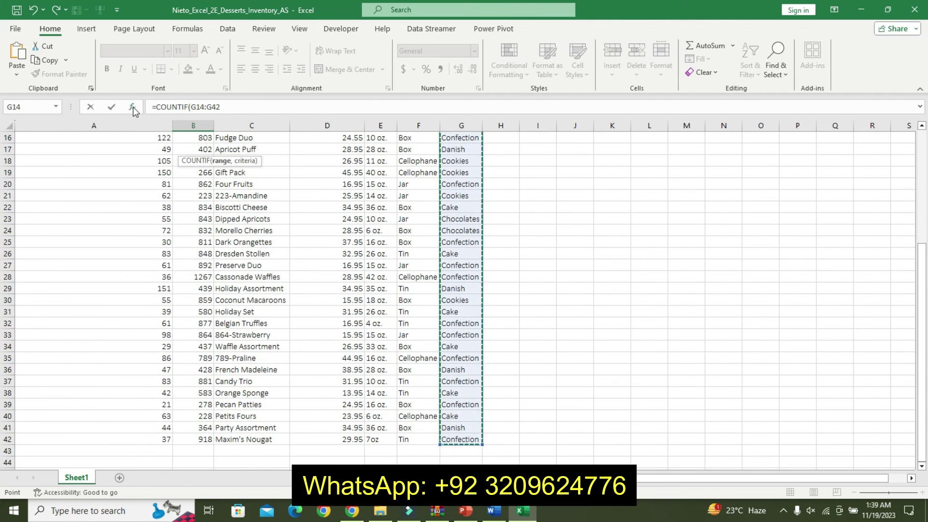
# Step: Enter Cake as the COUNTIF criterion and confirm, giving 7
pyautogui.click(132, 109)
pyautogui.click(453, 293)
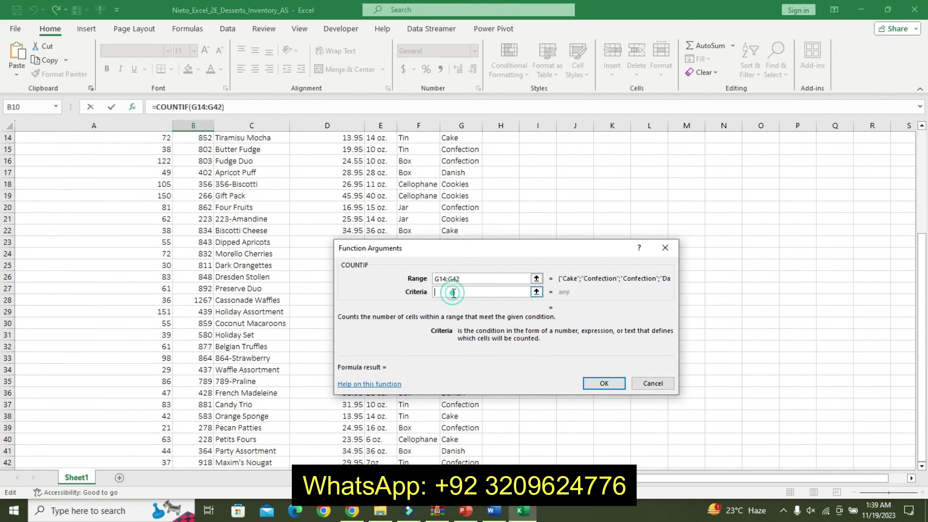
pyautogui.click(493, 511)
pyautogui.click(328, 337)
pyautogui.doubleClick(340, 336)
pyautogui.hotkey('ctrl', 'c')
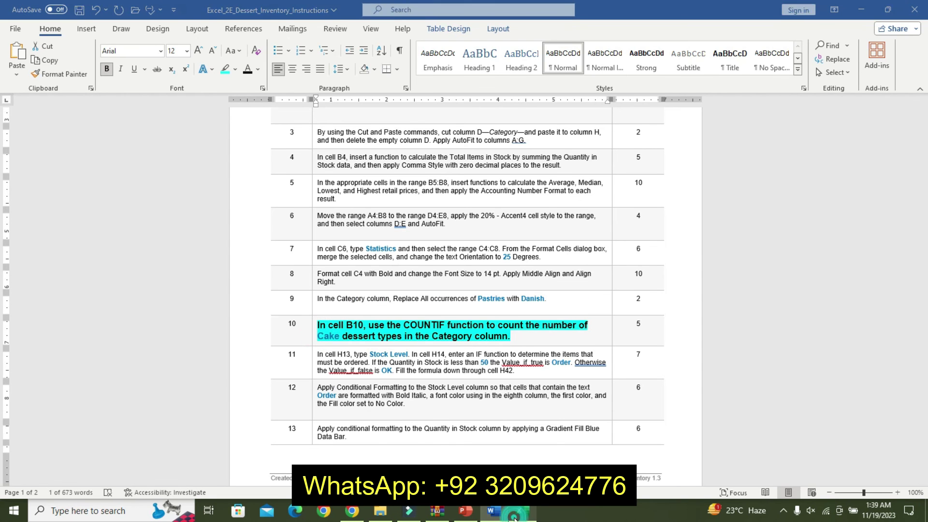
pyautogui.click(514, 515)
pyautogui.scroll(4, 462, 233)
pyautogui.hotkey('ctrl', 'v')
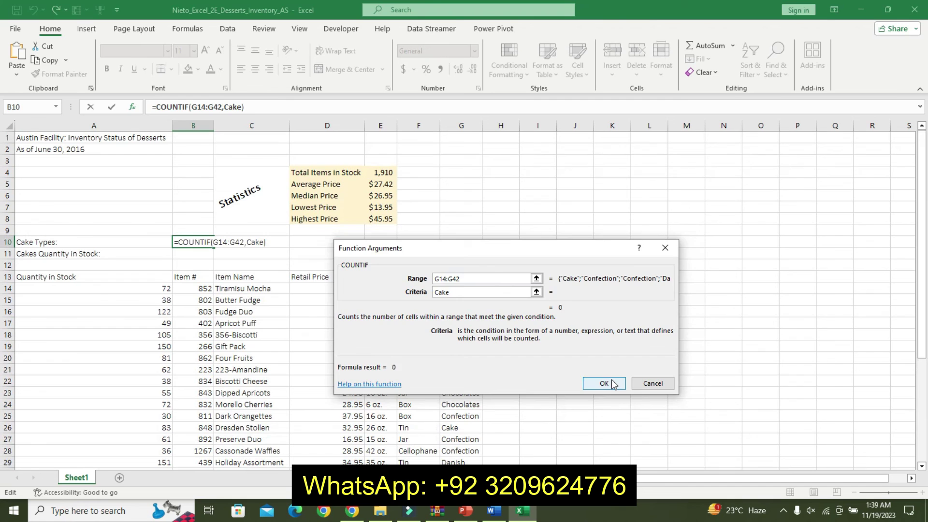
pyautogui.click(604, 383)
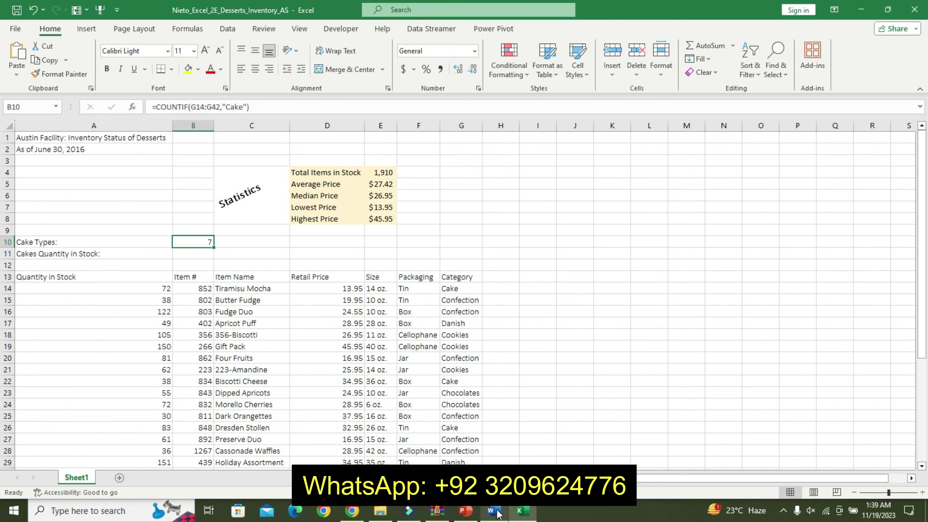
pyautogui.click(498, 515)
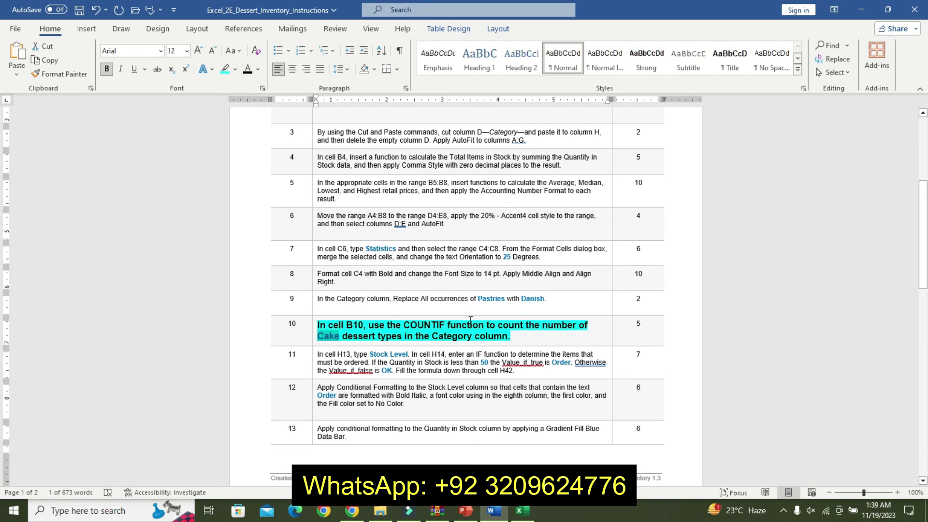
# Step: Undo the emphasis on Word's step 10 instruction so it is plain text again
pyautogui.hotkey('ctrl', 'z')
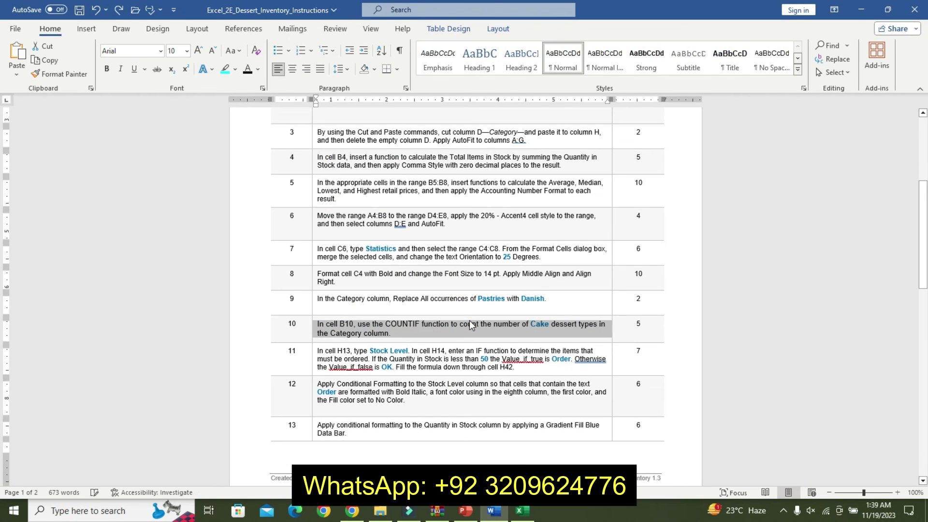
pyautogui.click(394, 349)
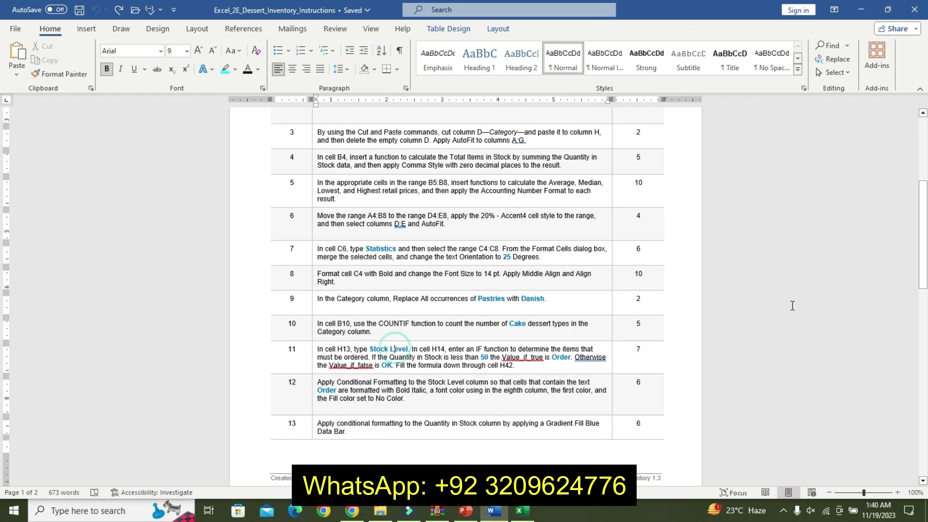
pyautogui.moveTo(924, 241); pyautogui.dragTo(923, 337)
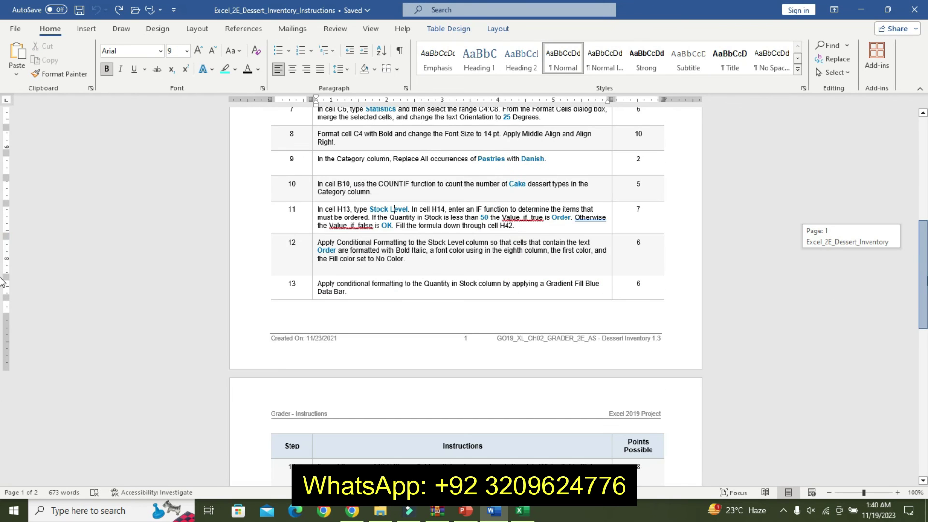
pyautogui.moveTo(927, 337); pyautogui.dragTo(902, 127)
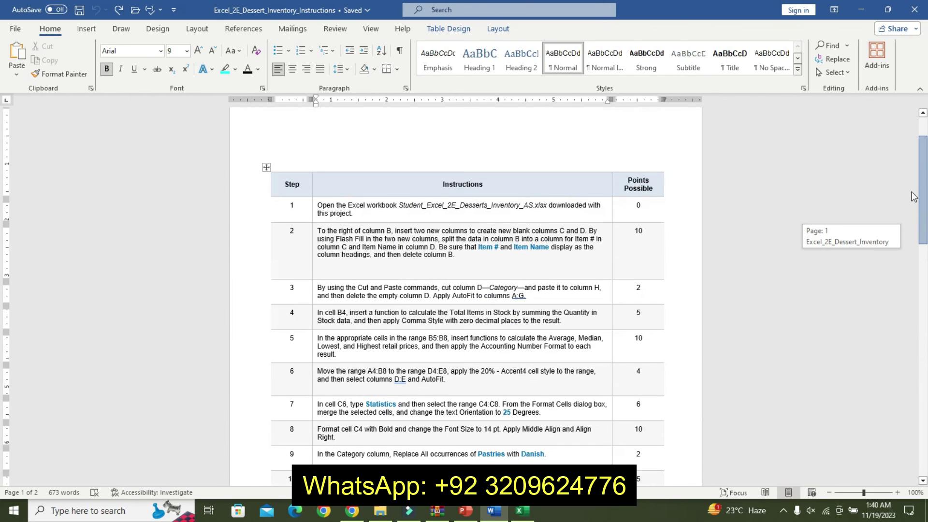
pyautogui.click(586, 339)
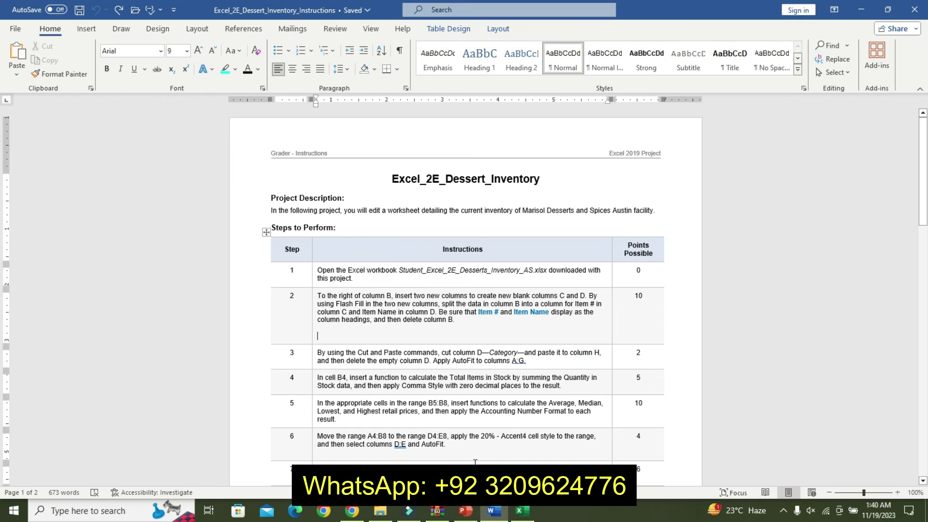
# Step: Bring the Excel desserts inventory workbook back on screen, with B10 showing 7
pyautogui.click(526, 512)
pyautogui.click(337, 367)
pyautogui.click(279, 266)
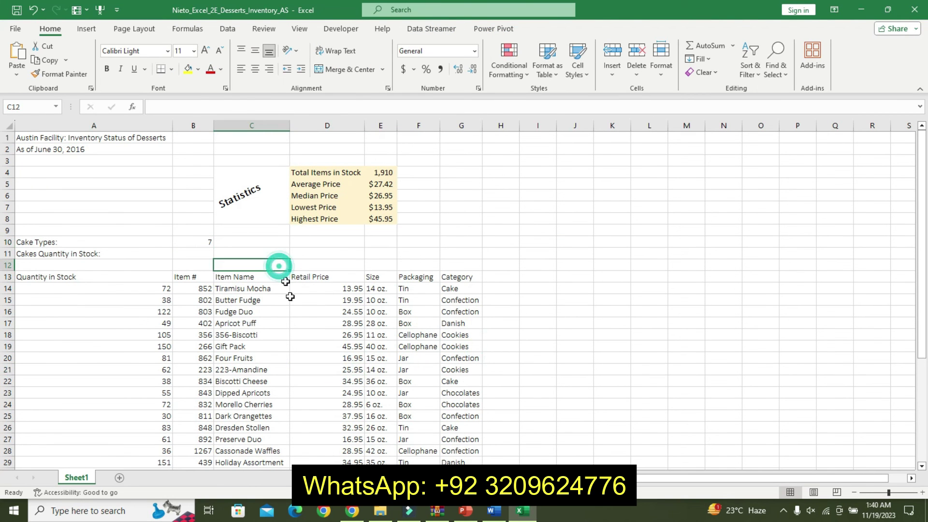